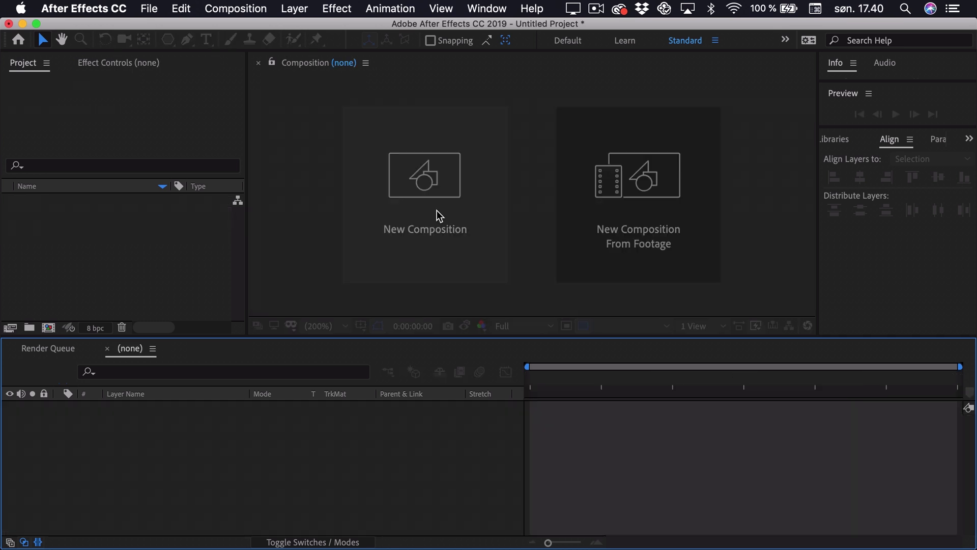
Create a new composition named Main with the default settings.
{"action": "left_click", "coordinate": [437, 209]}
{"action": "type", "text": "Main"}
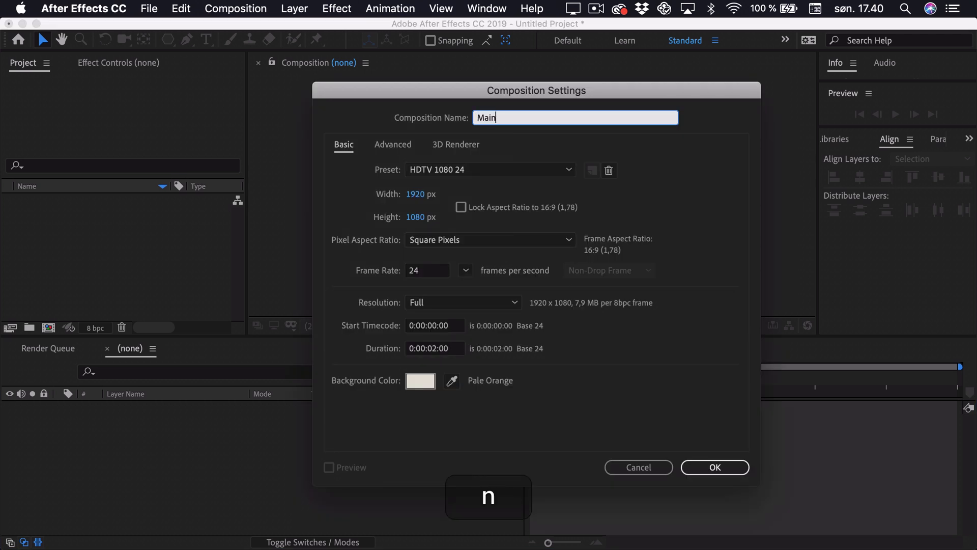
{"action": "key", "text": "Return"}
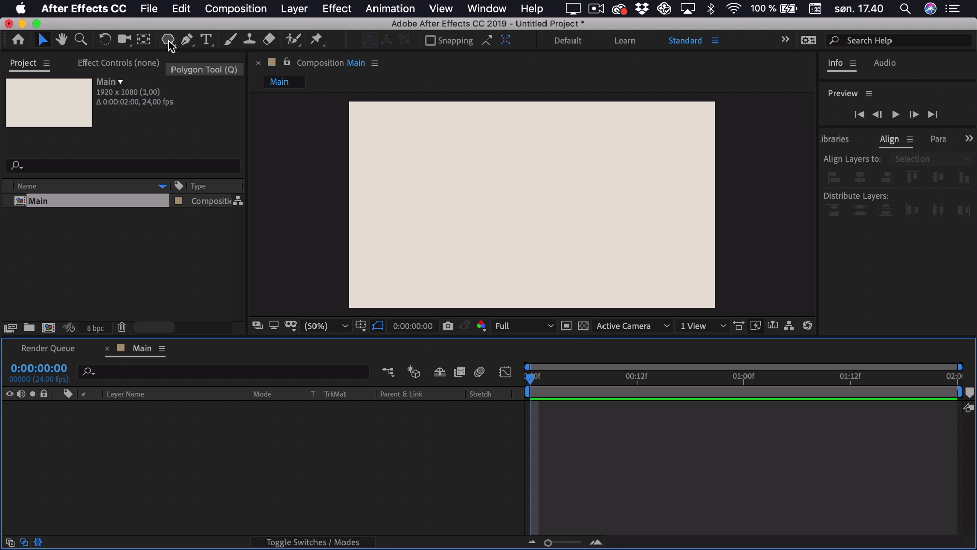
Draw a small red pentagon with the Polygon Tool and center it horizontally and vertically in the composition.
{"action": "mouse_move", "coordinate": [168, 41]}
{"action": "left_mouse_down"}
{"action": "mouse_move", "coordinate": [224, 55]}
{"action": "mouse_move", "coordinate": [222, 92]}
{"action": "left_mouse_up"}
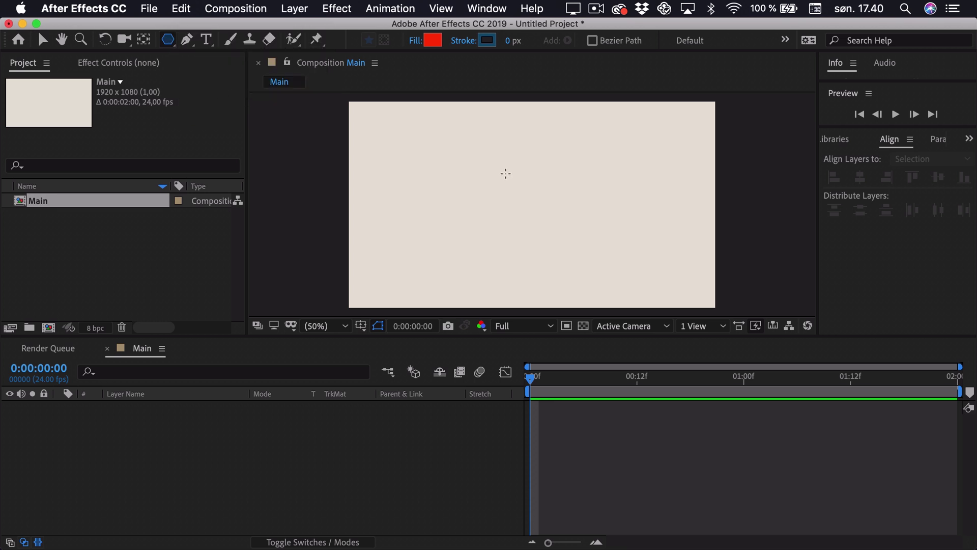
{"action": "left_click_drag", "start_coordinate": [505, 173], "coordinate": [517, 184]}
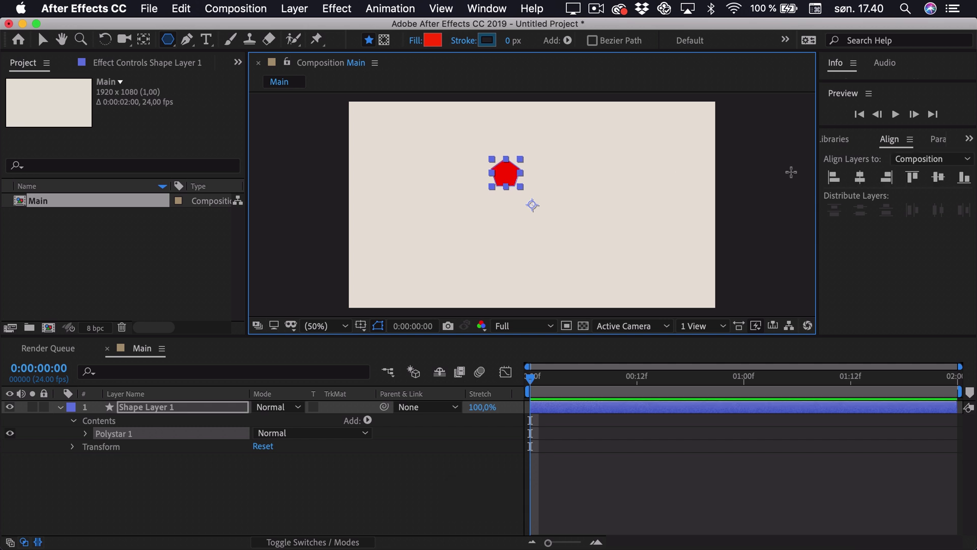
{"action": "left_click", "coordinate": [861, 179]}
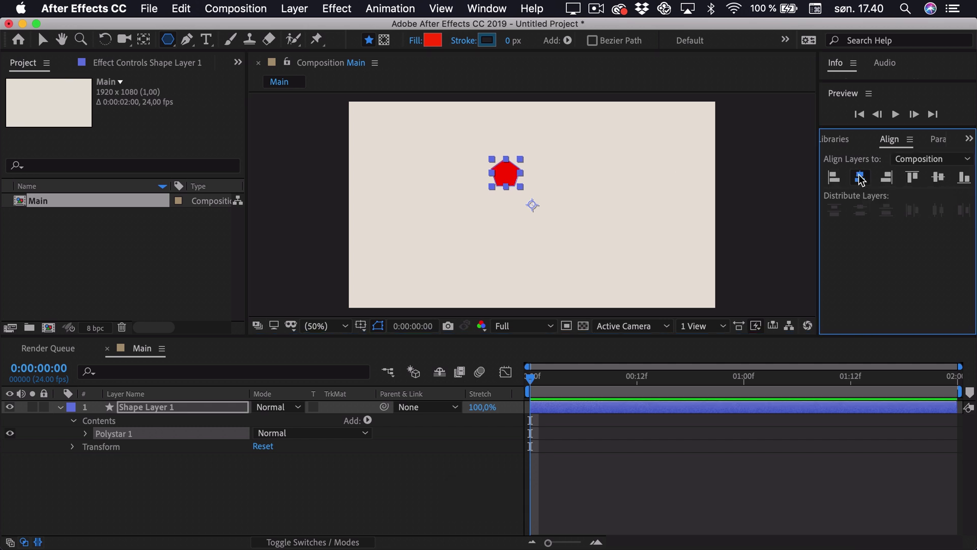
{"action": "left_click", "coordinate": [939, 179]}
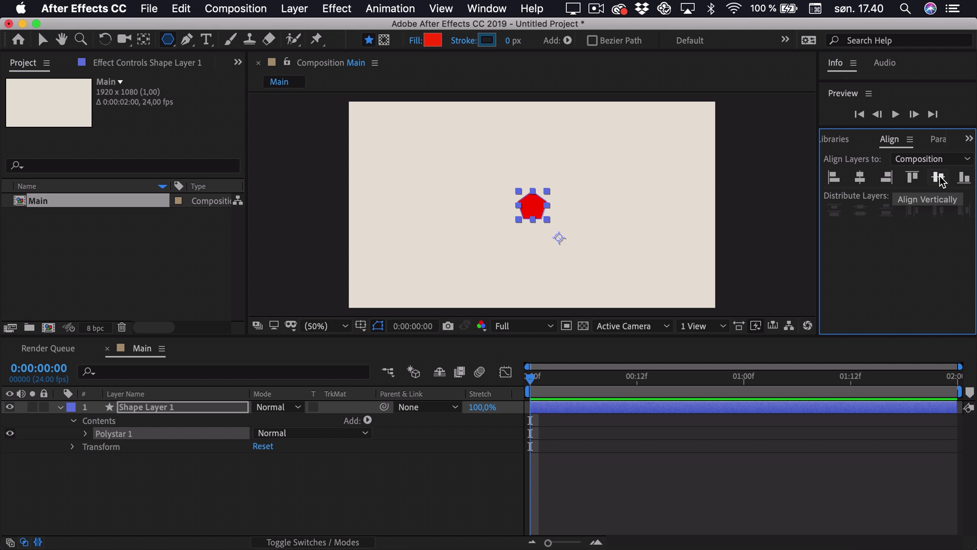
{"action": "left_click", "coordinate": [487, 8]}
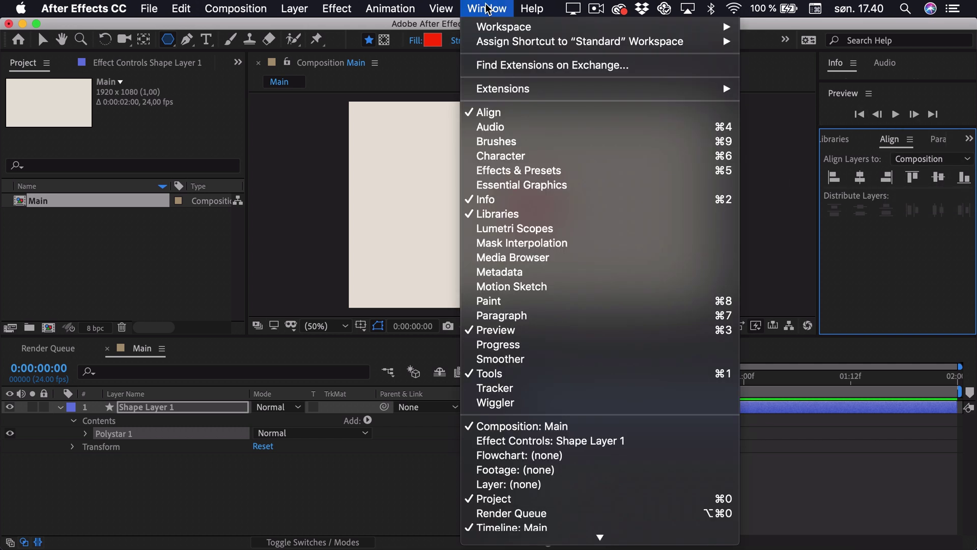
{"action": "left_click", "coordinate": [492, 113]}
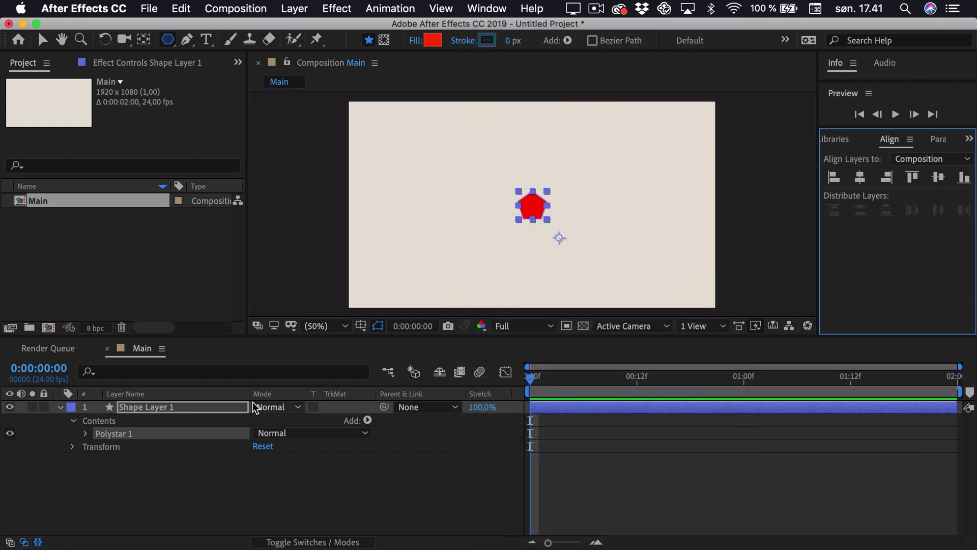
Draw a red square over the pentagon as a separate shape layer and center it horizontally and vertically in the composition.
{"action": "left_click", "coordinate": [163, 498]}
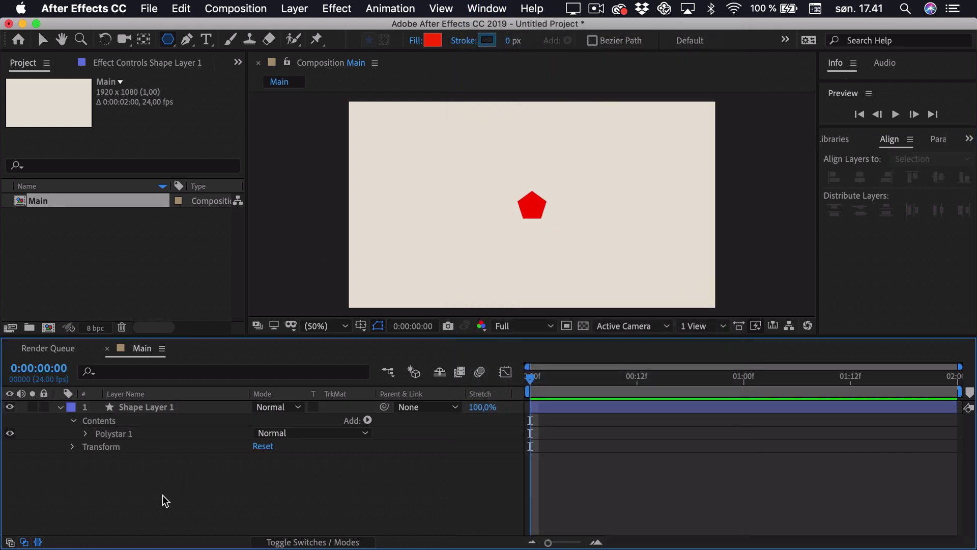
{"action": "left_click", "coordinate": [168, 39]}
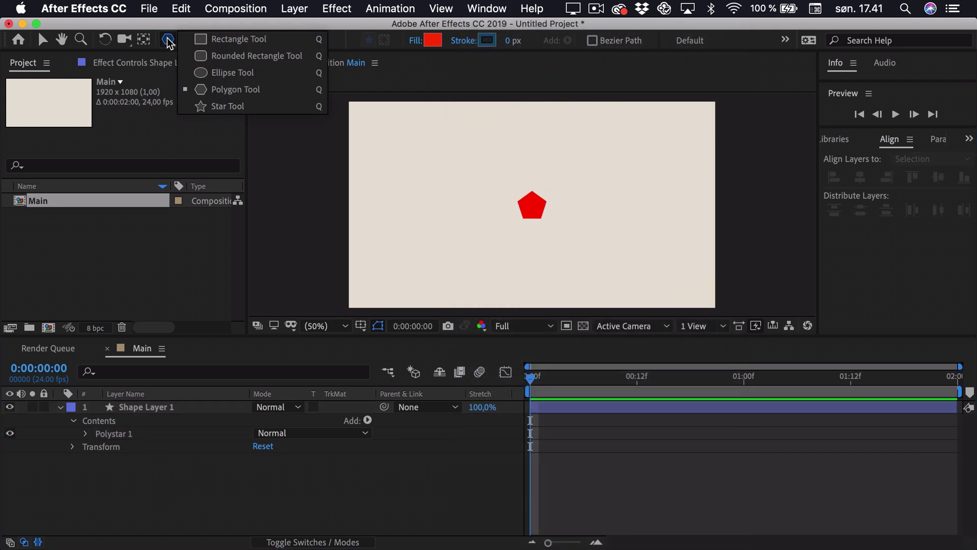
{"action": "left_click", "coordinate": [220, 41]}
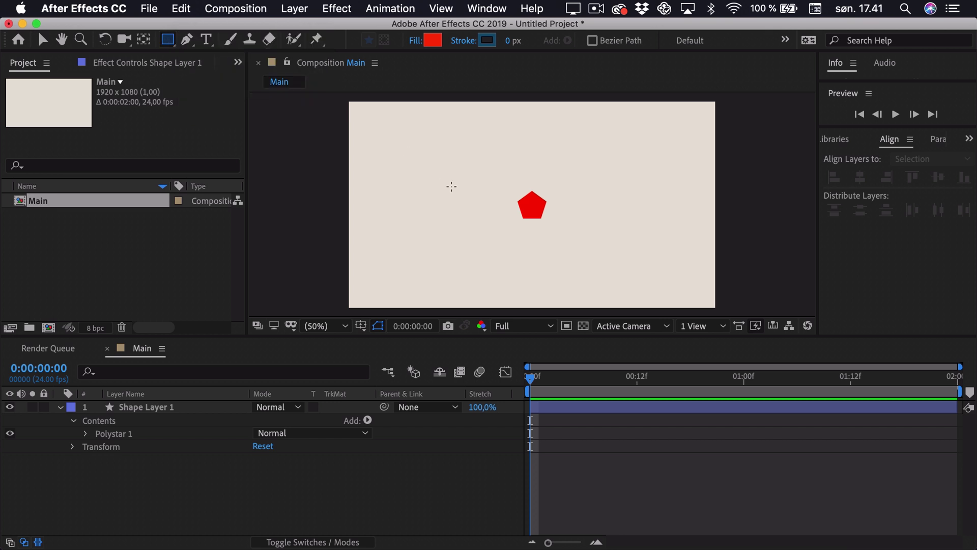
{"action": "left_click_drag", "start_coordinate": [519, 189], "coordinate": [546, 204]}
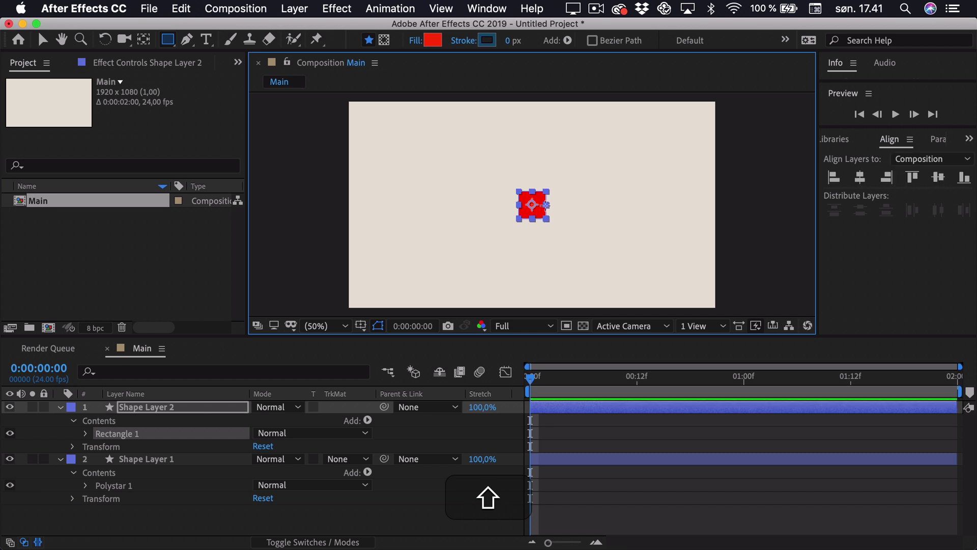
{"action": "left_click", "coordinate": [860, 177]}
{"action": "left_click", "coordinate": [939, 178]}
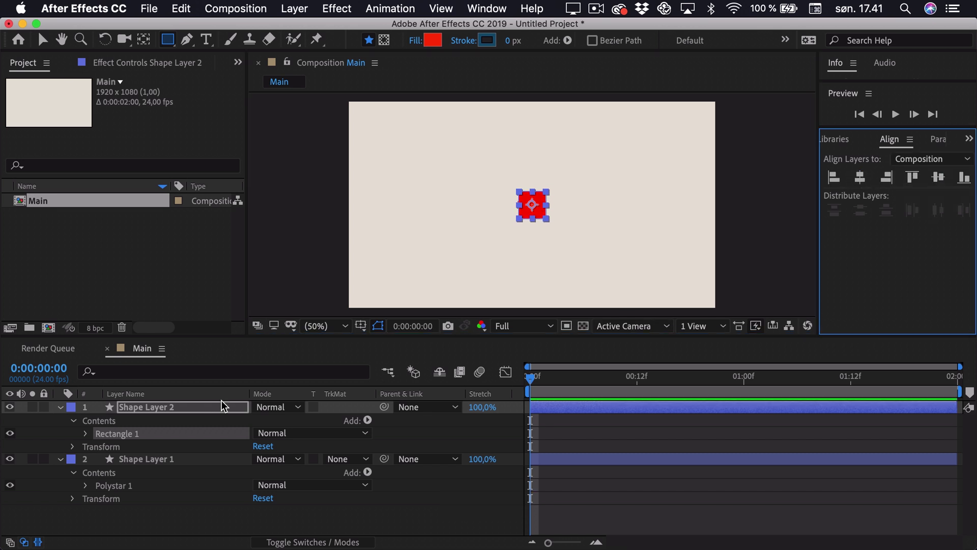
Collapse both shape layers and rename the square's layer to Rectangle.
{"action": "left_click", "coordinate": [60, 406]}
{"action": "left_click", "coordinate": [60, 420]}
{"action": "left_click", "coordinate": [102, 458]}
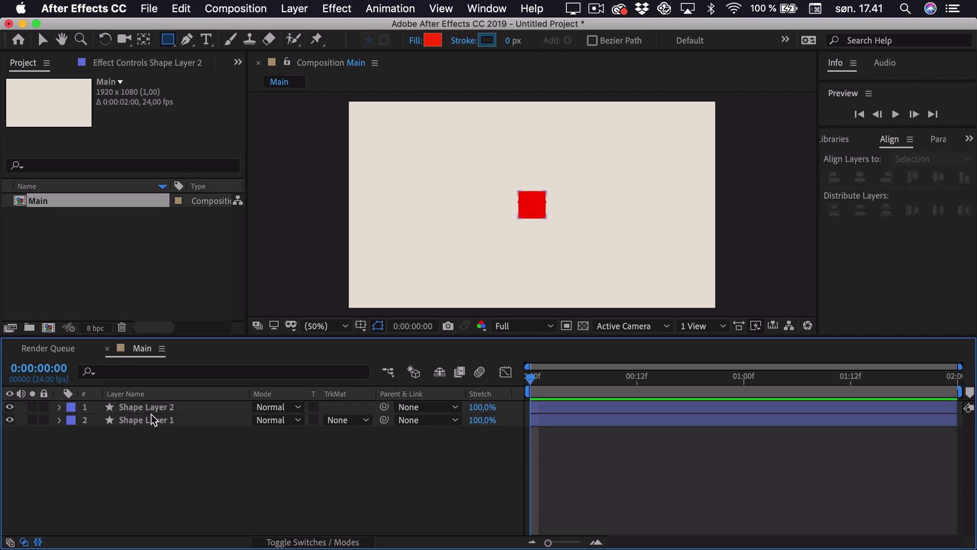
{"action": "left_click", "coordinate": [150, 408]}
{"action": "key", "text": "Return"}
{"action": "type", "text": "Re"}
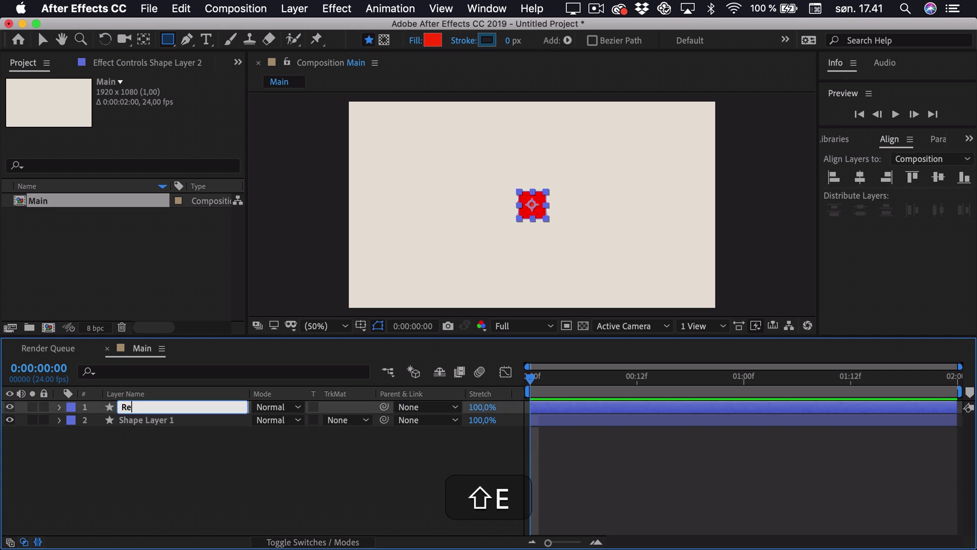
{"action": "type", "text": "ctangle"}
{"action": "key", "text": "Return"}
{"action": "left_click", "coordinate": [192, 430]}
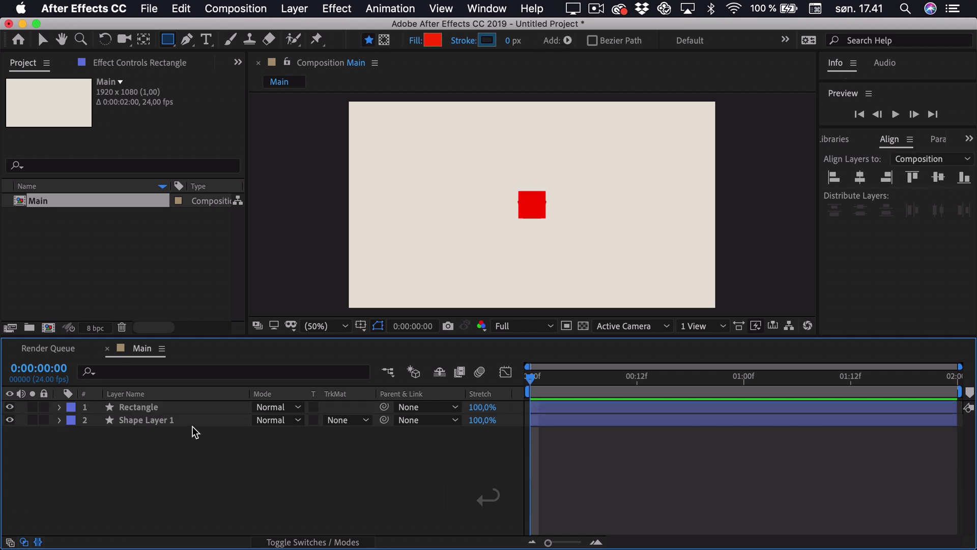
Rename the pentagon's layer to Polygon.
{"action": "left_click", "coordinate": [189, 424]}
{"action": "key", "text": "Return"}
{"action": "type", "text": "Polygon"}
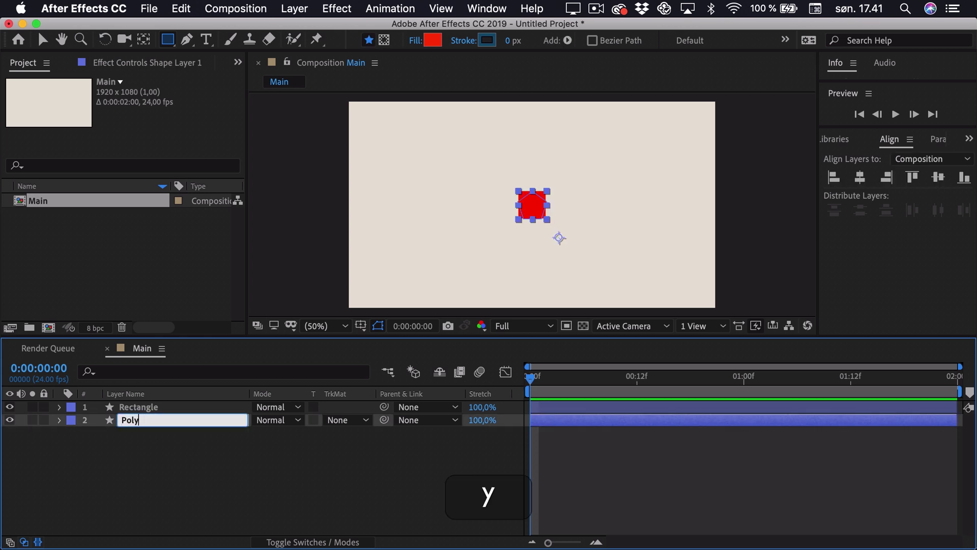
{"action": "key", "text": "Return"}
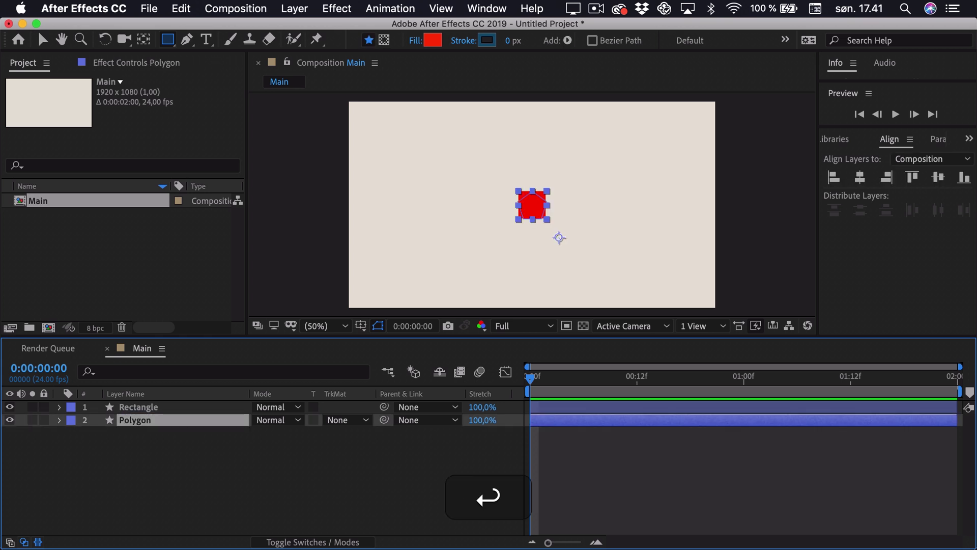
Place the anchor points of the Rectangle and Polygon layers at the center of their shapes with the Pan Behind tool.
{"action": "left_click", "coordinate": [171, 407]}
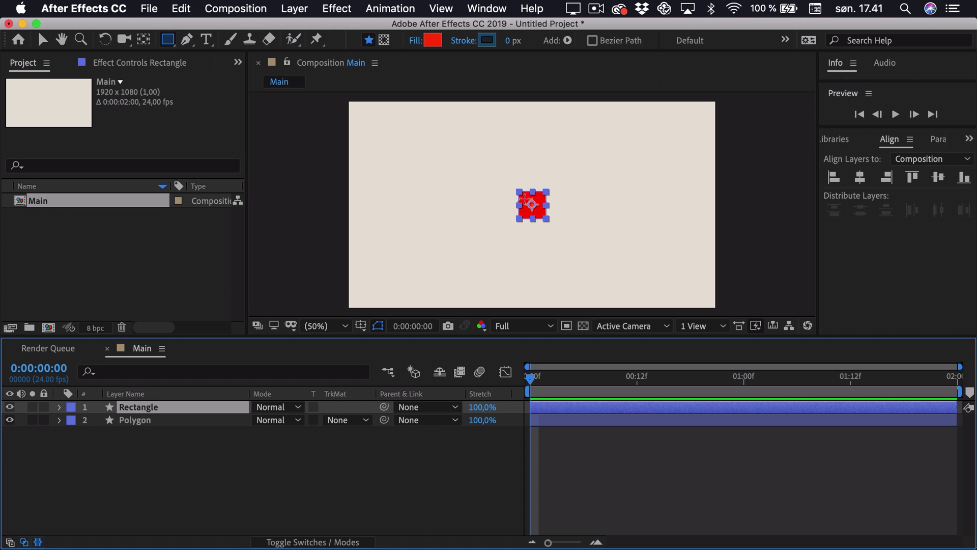
{"action": "left_click", "coordinate": [145, 40]}
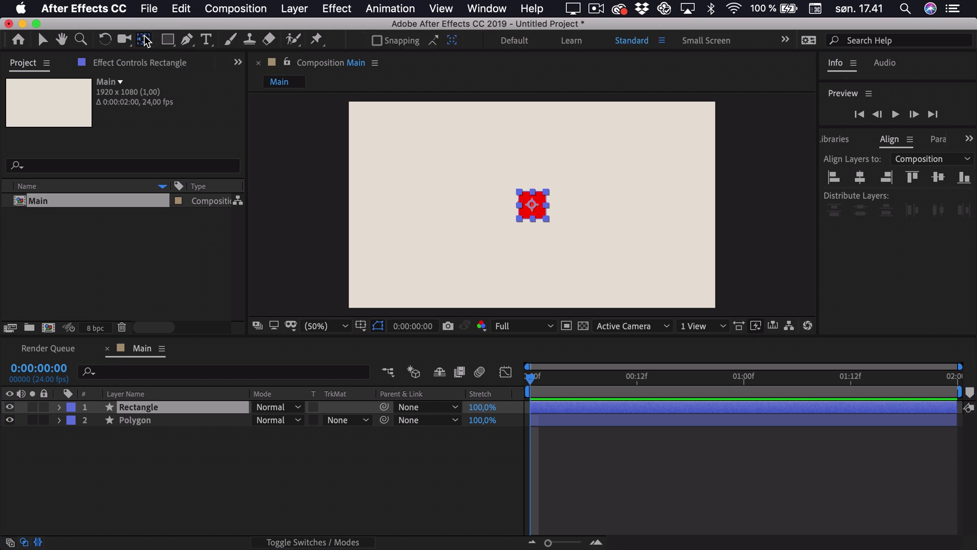
{"action": "key", "text": "super"}
{"action": "left_click", "coordinate": [533, 205], "text": "super"}
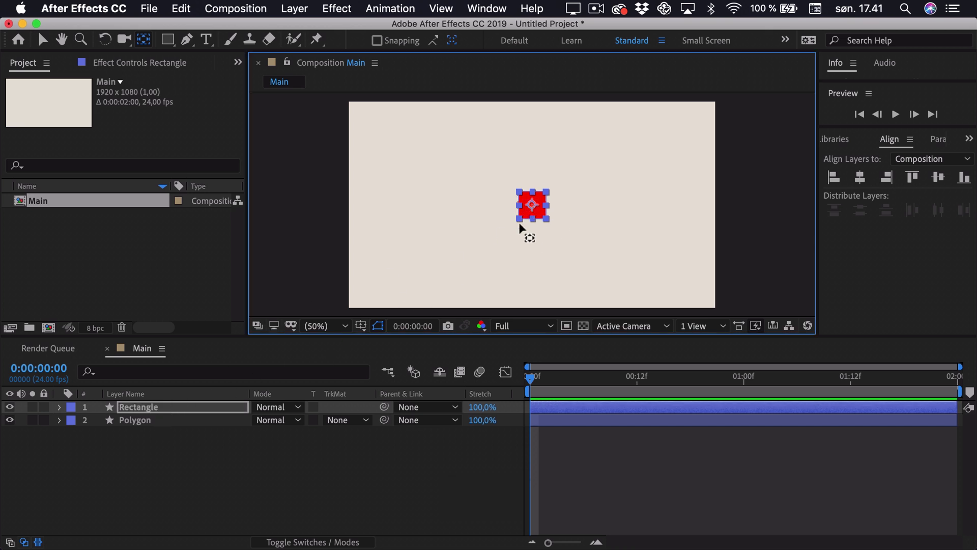
{"action": "left_click", "coordinate": [153, 421]}
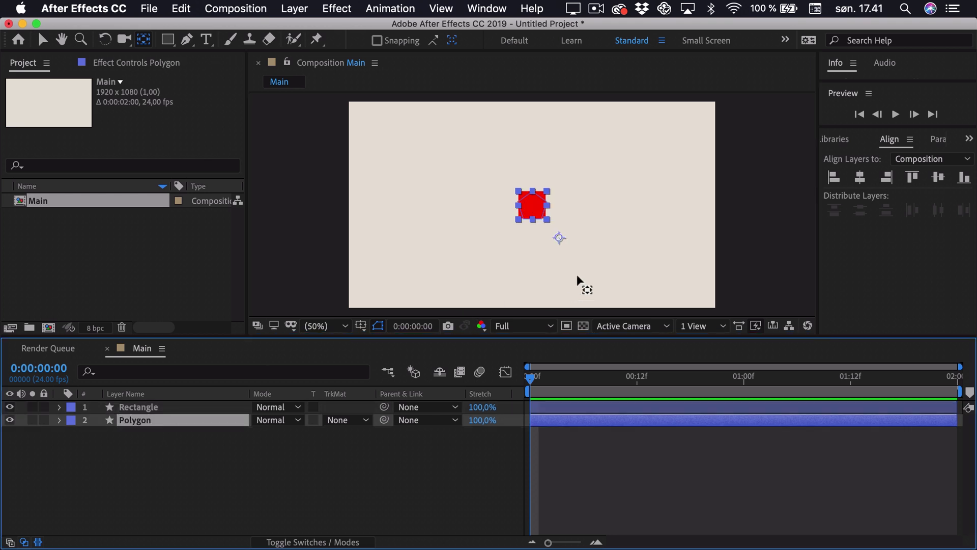
{"action": "left_click_drag", "start_coordinate": [559, 238], "coordinate": [534, 209]}
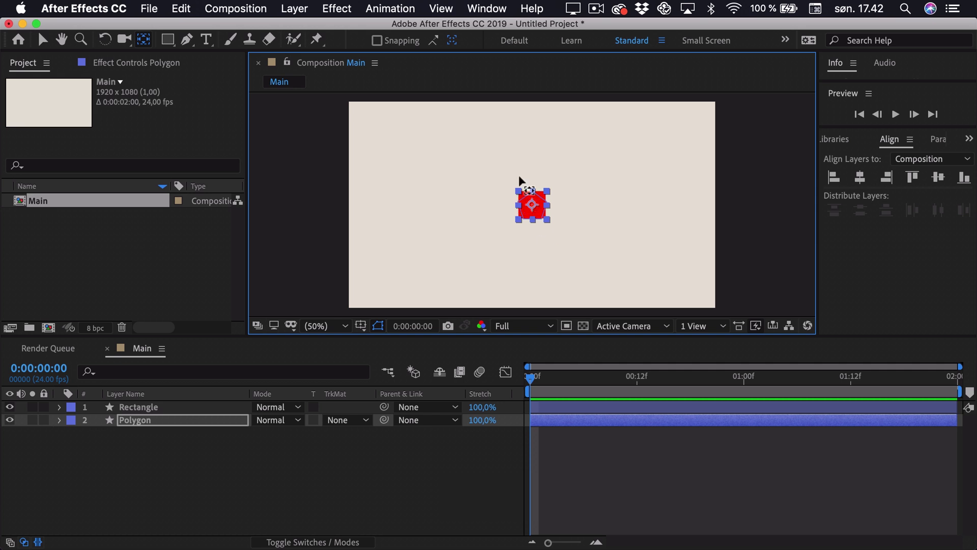
{"action": "left_click", "coordinate": [566, 386]}
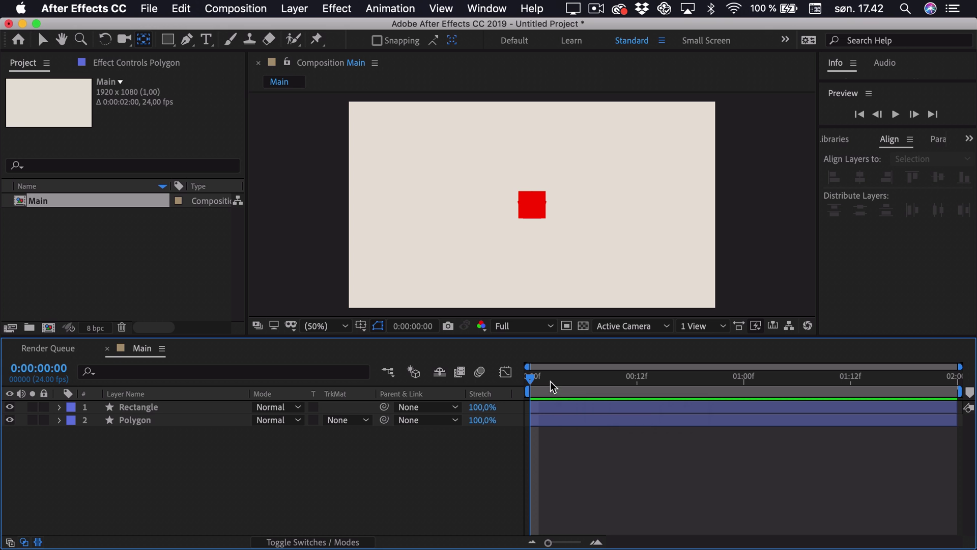
Trim the end of the Rectangle layer to 0:00:00:16.
{"action": "left_click_drag", "start_coordinate": [531, 378], "coordinate": [674, 380]}
{"action": "left_click", "coordinate": [678, 405]}
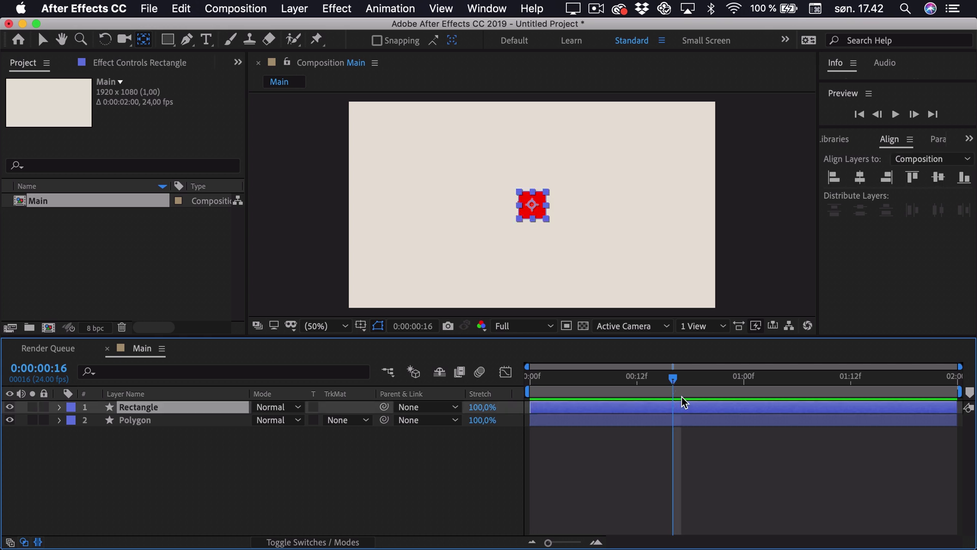
{"action": "key", "text": "v"}
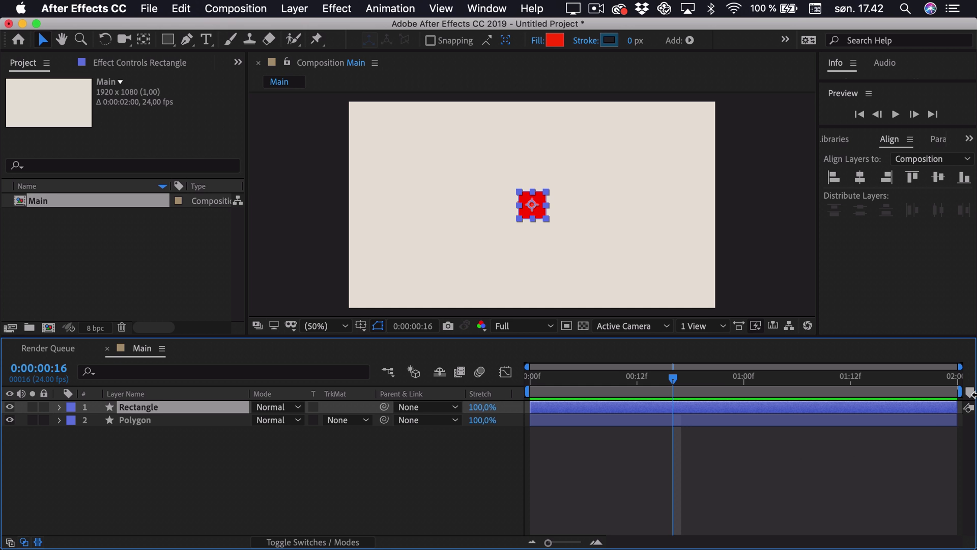
{"action": "left_click_drag", "start_coordinate": [957, 405], "coordinate": [673, 422]}
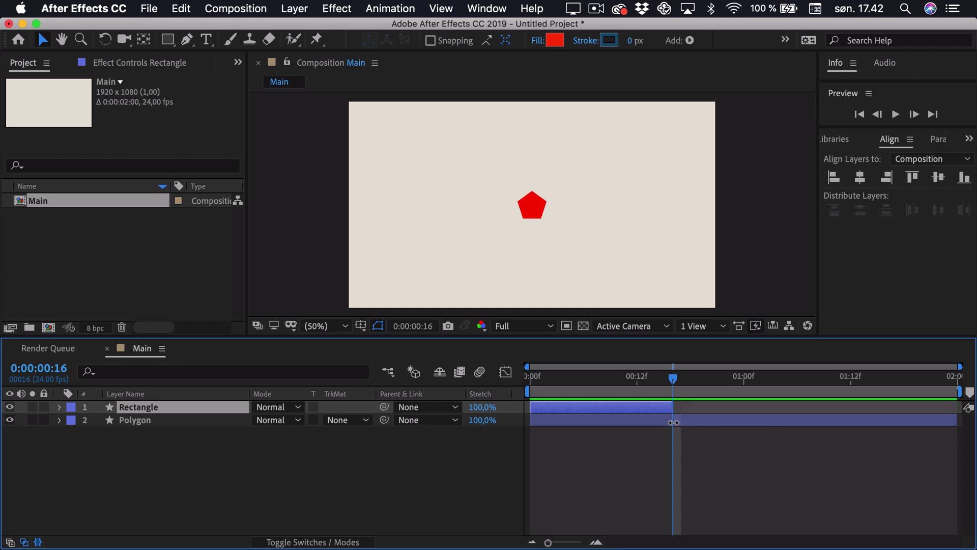
Trim the Polygon layer so that it starts at 0:00:00:16 and ends at 0:00:01:08.
{"action": "left_click_drag", "start_coordinate": [529, 417], "coordinate": [674, 419]}
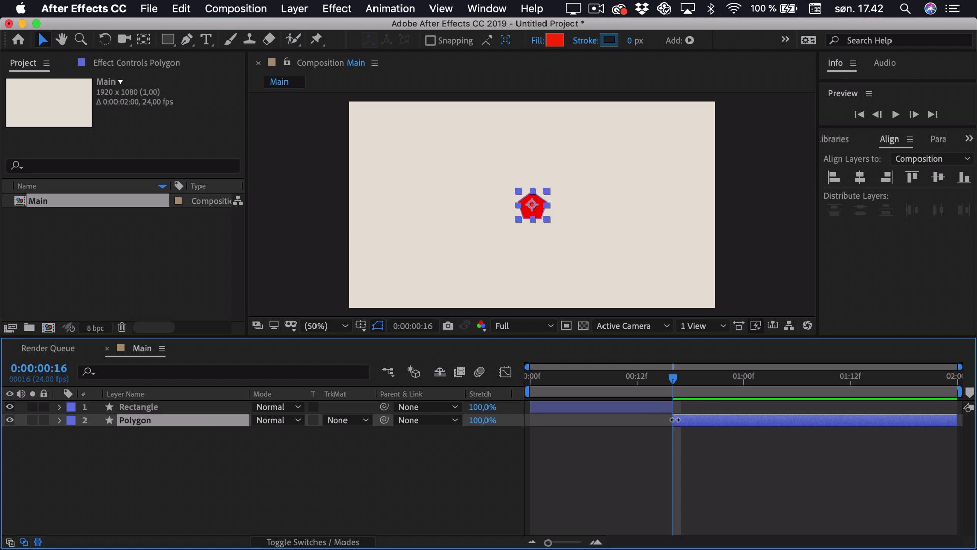
{"action": "left_click_drag", "start_coordinate": [675, 375], "coordinate": [819, 378]}
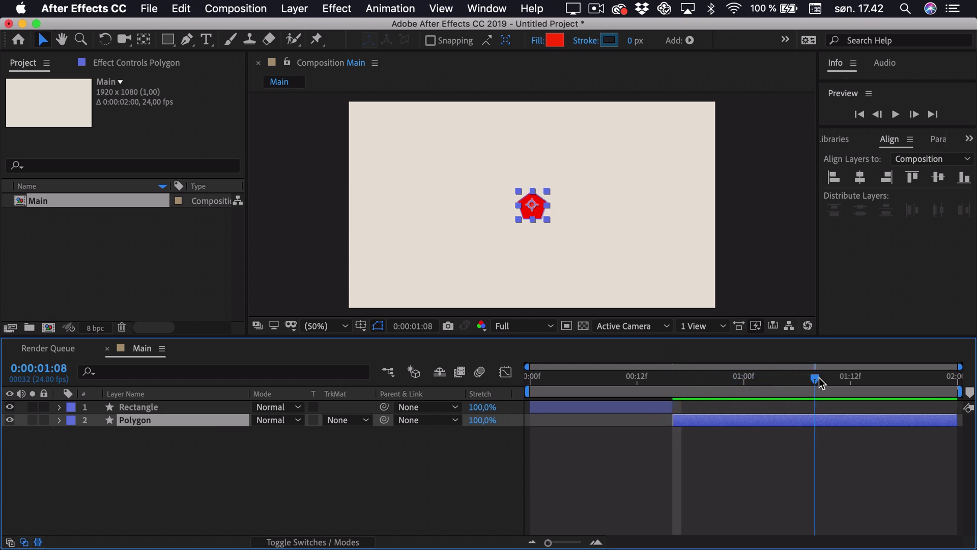
{"action": "left_click_drag", "start_coordinate": [956, 419], "coordinate": [815, 432]}
{"action": "left_click", "coordinate": [811, 435]}
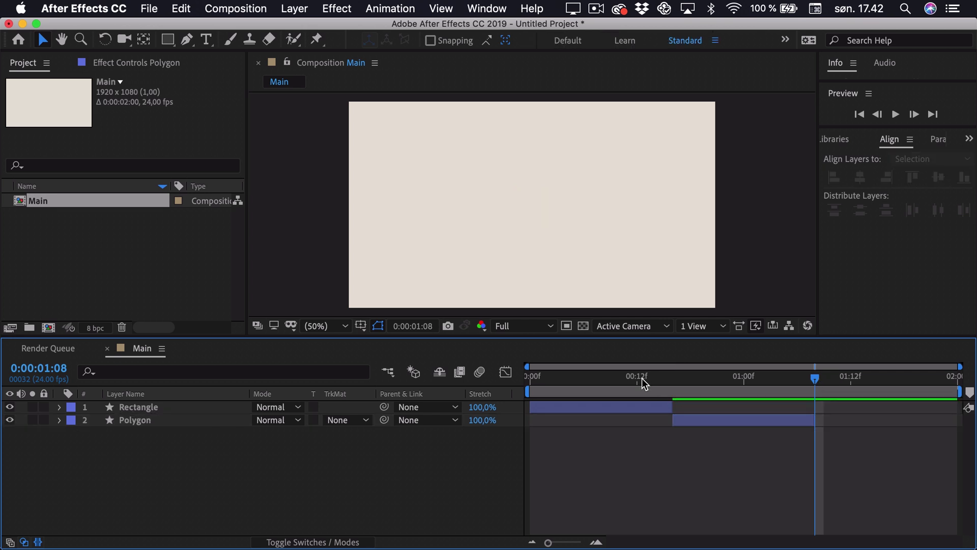
Add a Rotation keyframe of 0° to the Rectangle layer at 0:00:00:00.
{"action": "left_click_drag", "start_coordinate": [642, 378], "coordinate": [506, 395]}
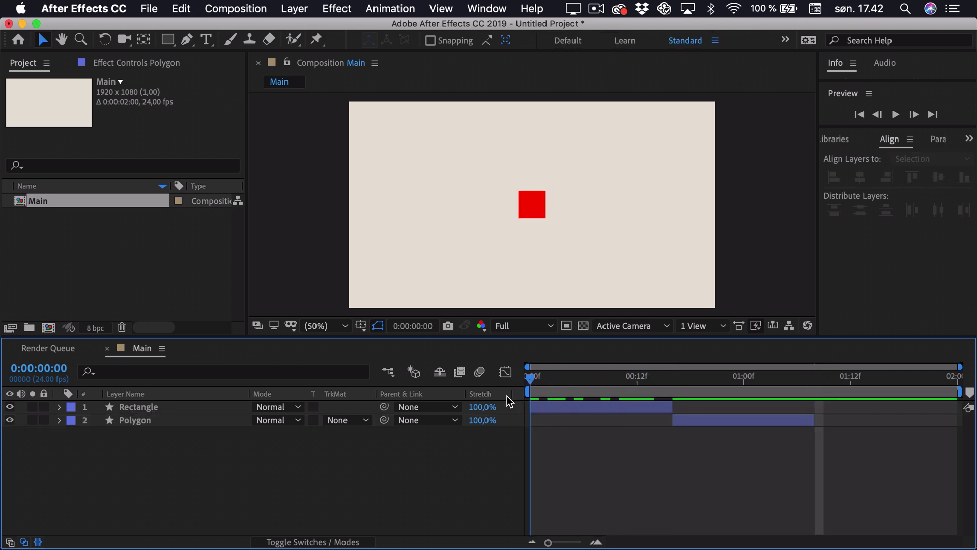
{"action": "left_click", "coordinate": [565, 407]}
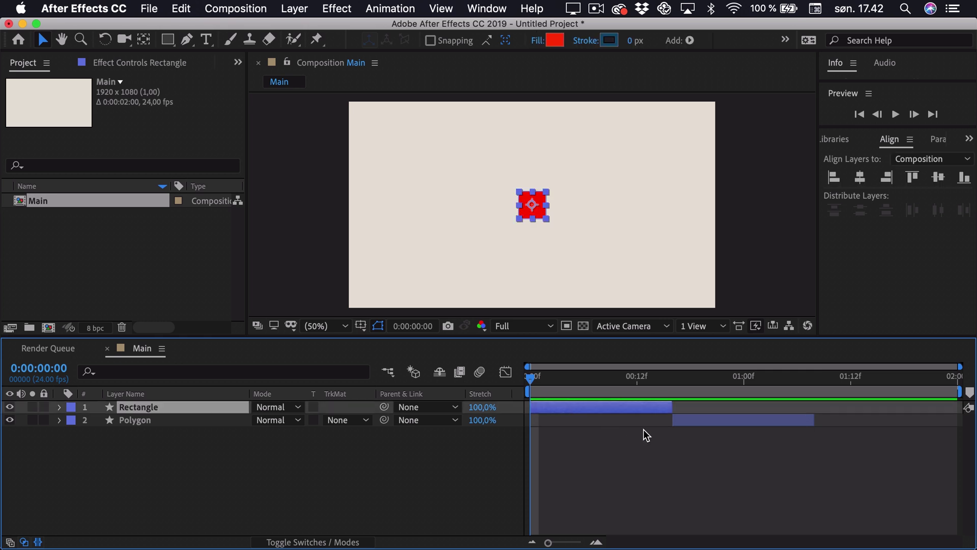
{"action": "key", "text": "r"}
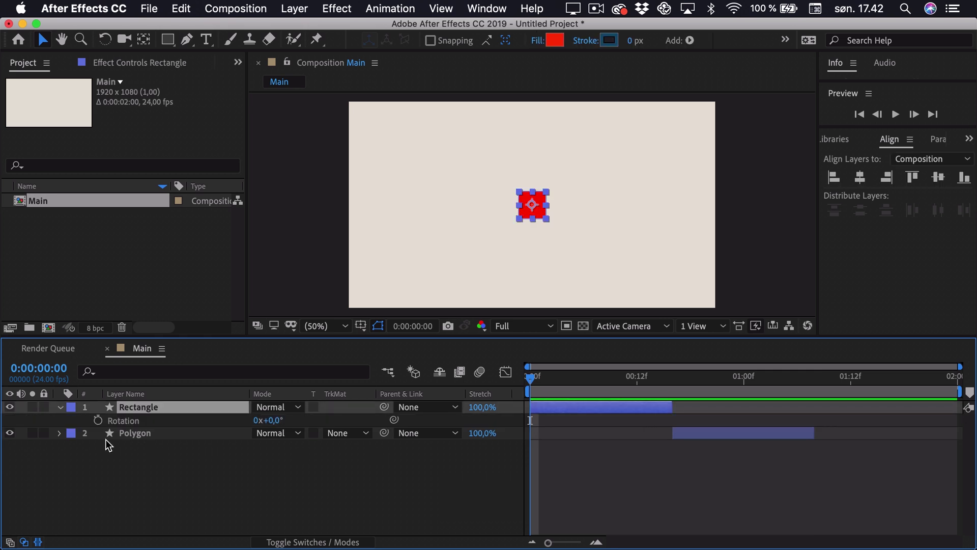
{"action": "left_click", "coordinate": [98, 420]}
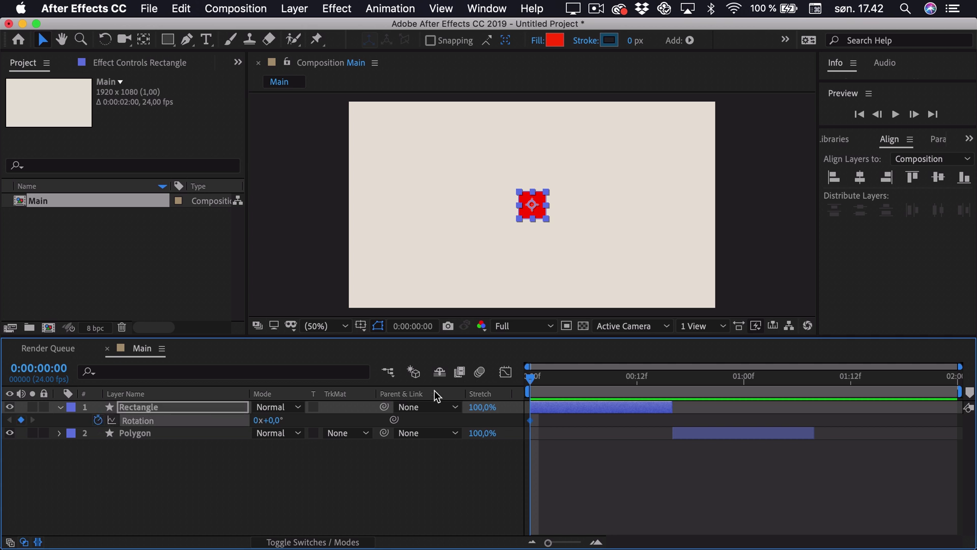
Add a Rotation keyframe of 90° to the Rectangle layer at 0:00:00:16.
{"action": "left_click_drag", "start_coordinate": [594, 382], "coordinate": [672, 384]}
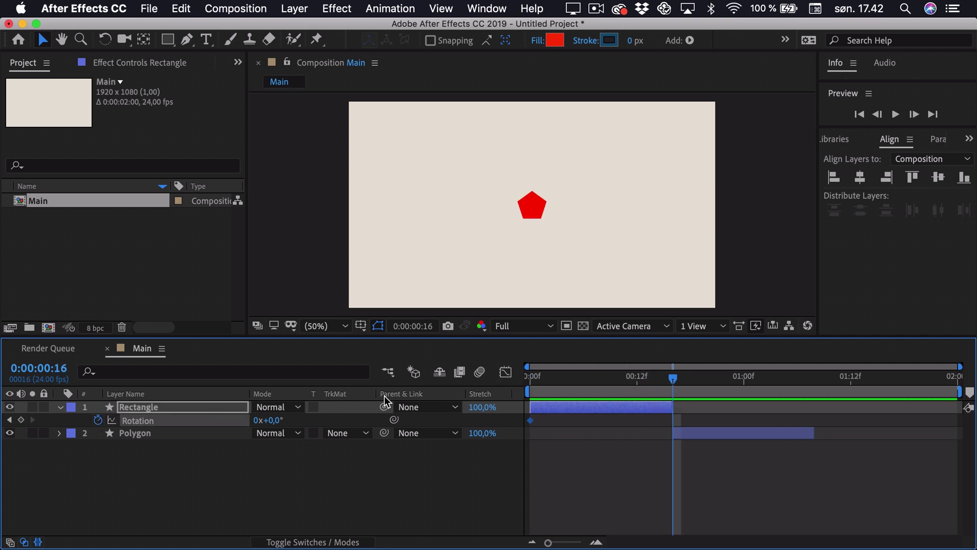
{"action": "left_click", "coordinate": [269, 421]}
{"action": "type", "text": "90"}
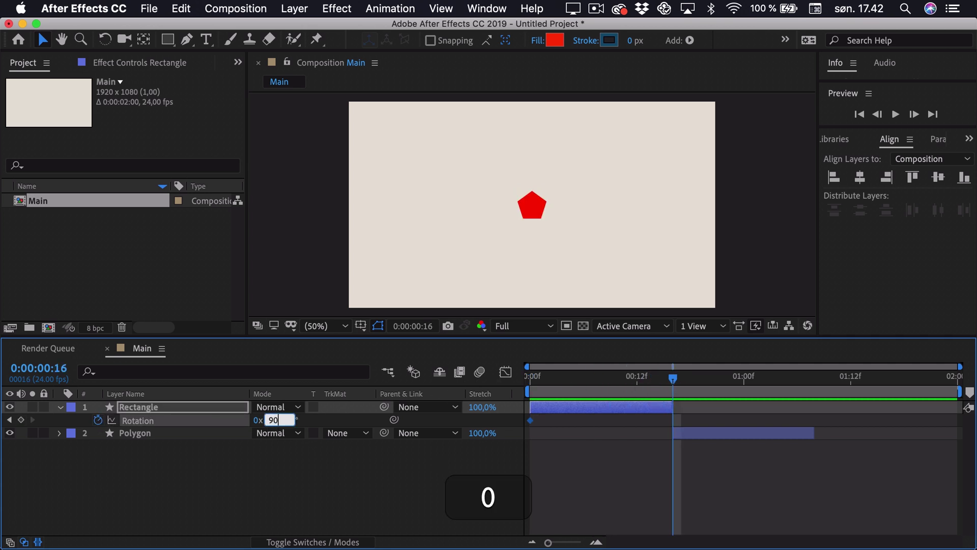
{"action": "key", "text": "Return"}
Copy both Rotation keyframes of the Rectangle layer to the Polygon layer, starting at 0:00:00:16, and reveal its Rotation property.
{"action": "left_click_drag", "start_coordinate": [711, 414], "coordinate": [522, 428]}
{"action": "key", "text": "super+c"}
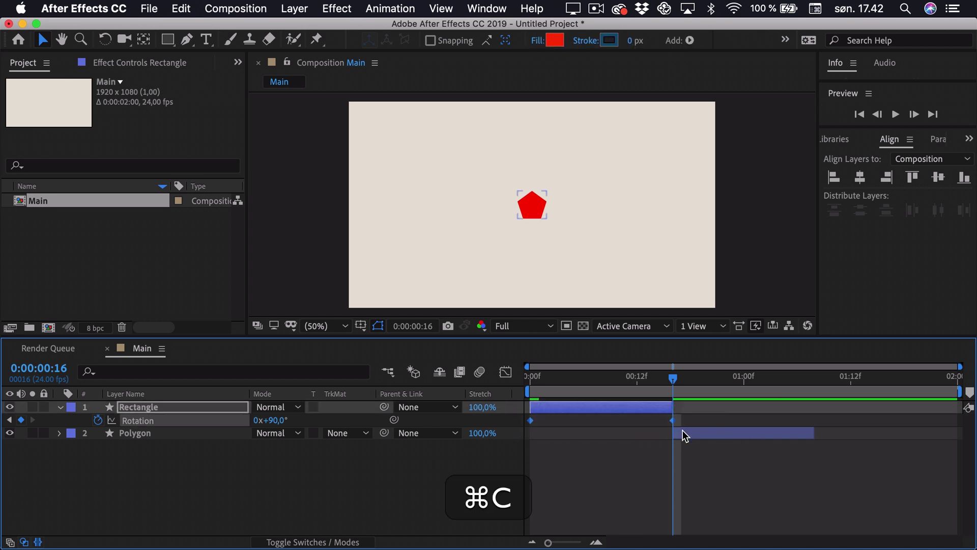
{"action": "left_click", "coordinate": [747, 438]}
{"action": "key", "text": "super+v"}
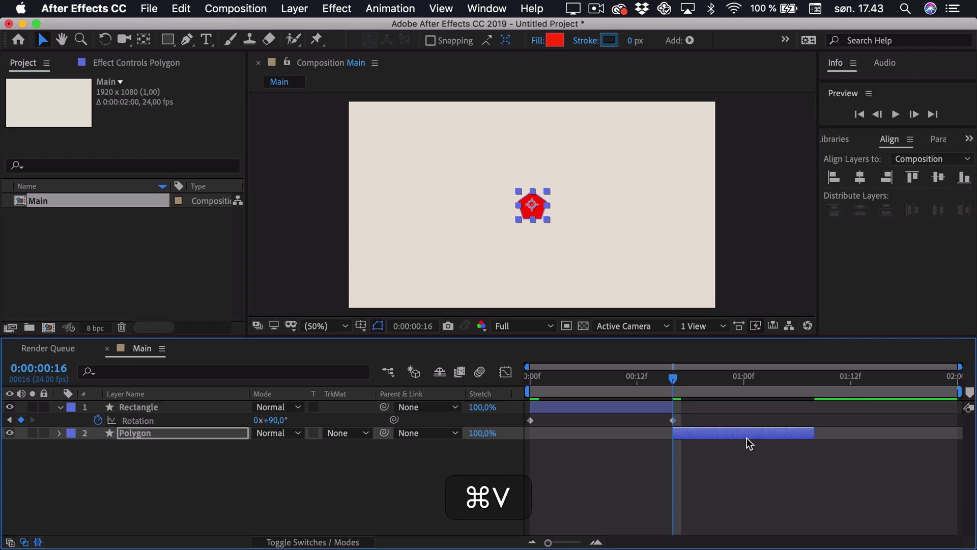
{"action": "key", "text": "r"}
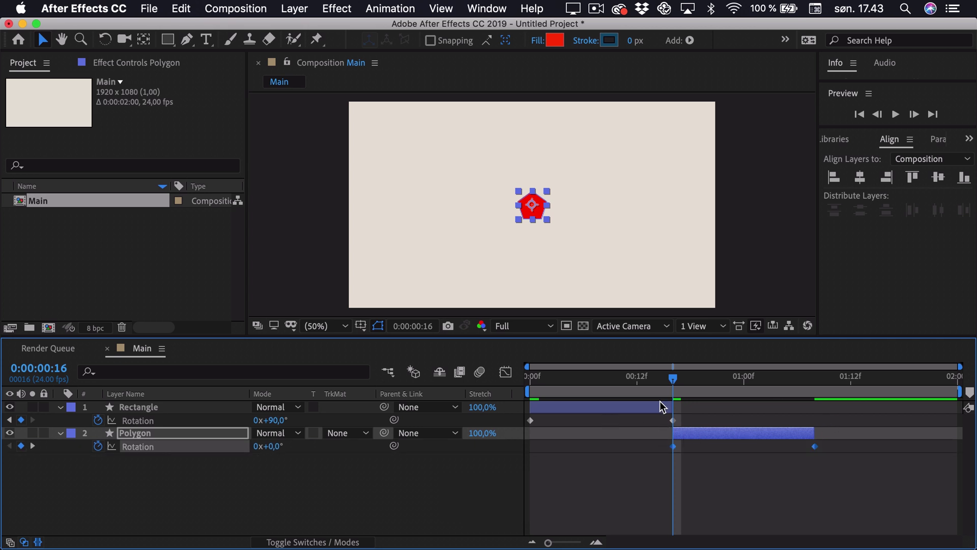
Preview the rotation animation from 0:00:00:00 and return to the first frame.
{"action": "left_click_drag", "start_coordinate": [661, 378], "coordinate": [530, 377]}
{"action": "key", "text": "space"}
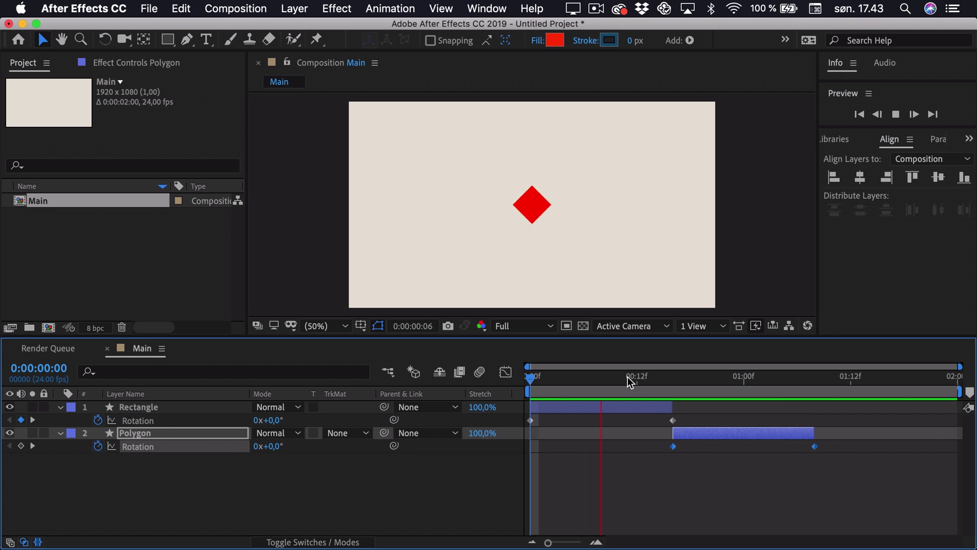
{"action": "left_click_drag", "start_coordinate": [629, 377], "coordinate": [534, 404]}
{"action": "left_click", "coordinate": [615, 461]}
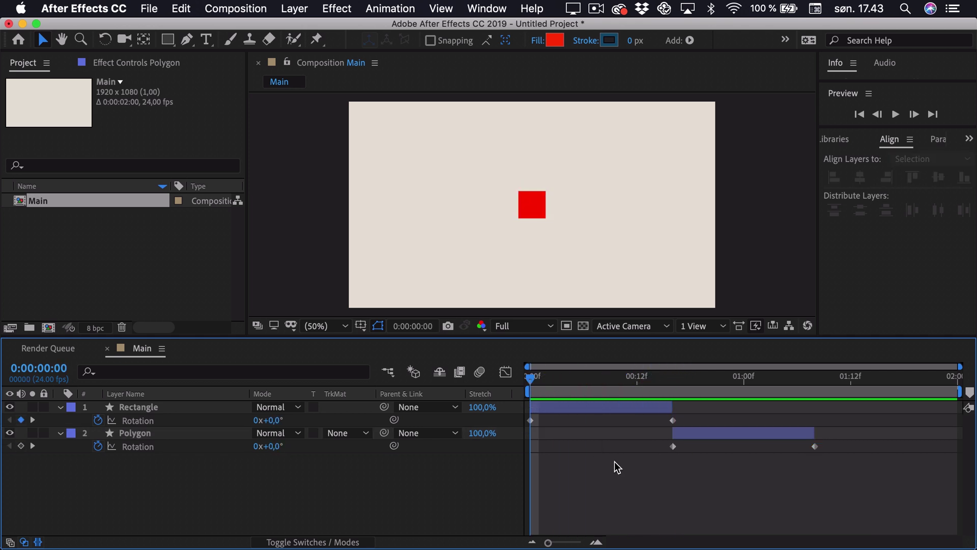
Shift both Polygon Rotation keyframes one frame later, starting at 0:00:00:17, and extend the Polygon layer through 0:00:01:09.
{"action": "key", "text": "k"}
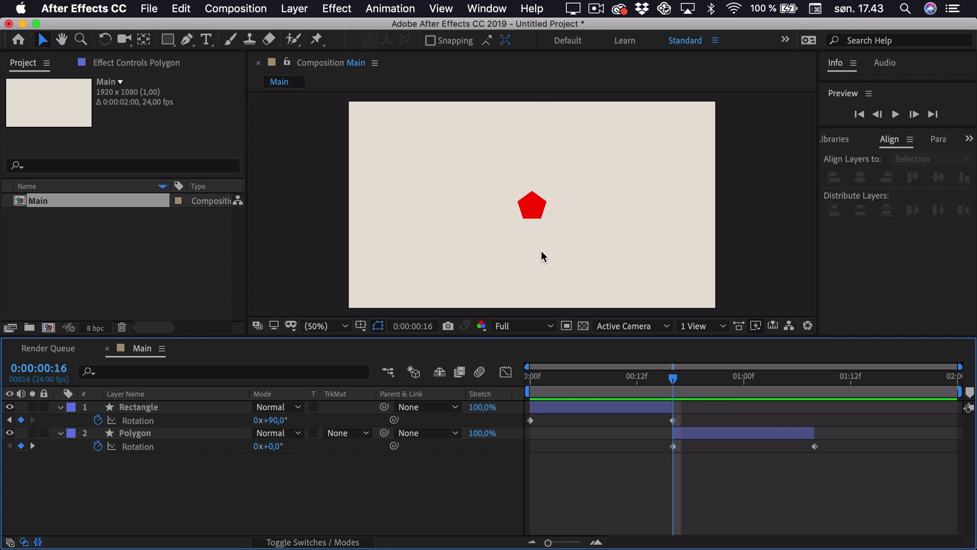
{"action": "left_click", "coordinate": [710, 433]}
{"action": "left_click_drag", "start_coordinate": [824, 457], "coordinate": [685, 447]}
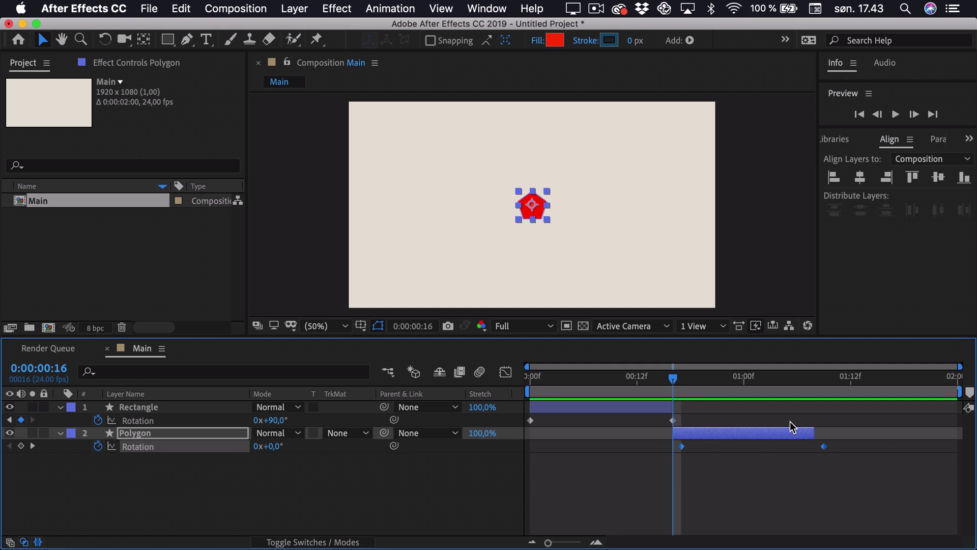
{"action": "left_click_drag", "start_coordinate": [813, 431], "coordinate": [831, 429]}
Set the end of the work area at 0:00:01:09 and check the shape switch around 0:00:00:16.
{"action": "left_click_drag", "start_coordinate": [792, 381], "coordinate": [831, 377]}
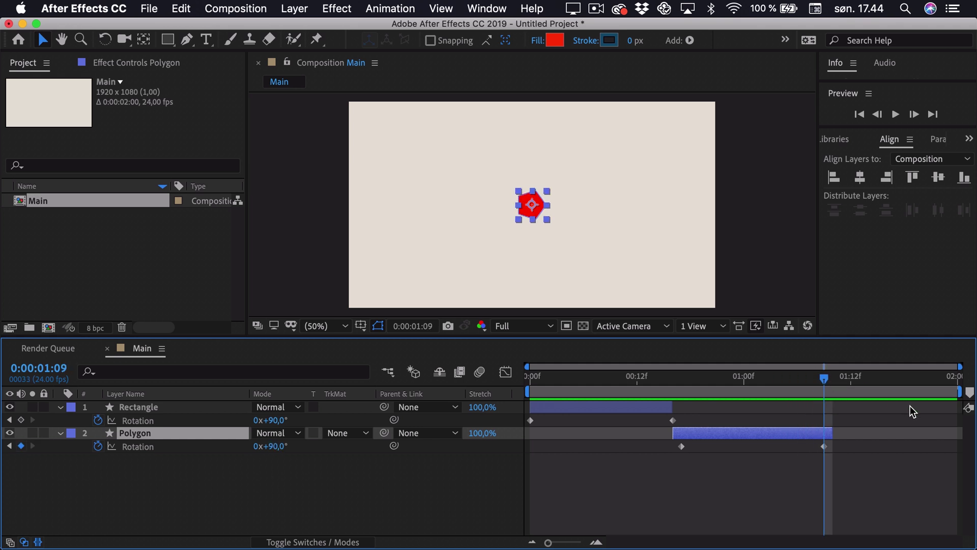
{"action": "key", "text": "n"}
{"action": "key", "text": "space"}
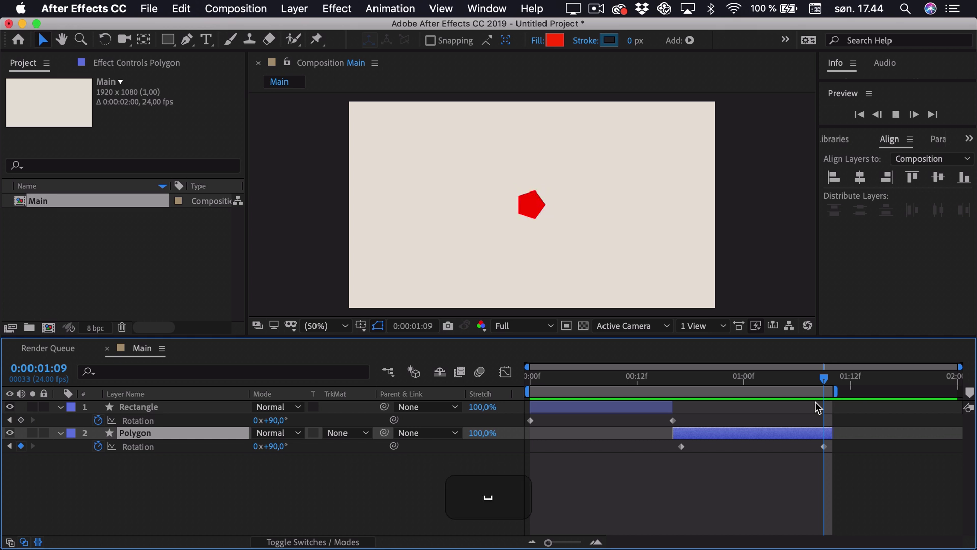
{"action": "left_click", "coordinate": [681, 377]}
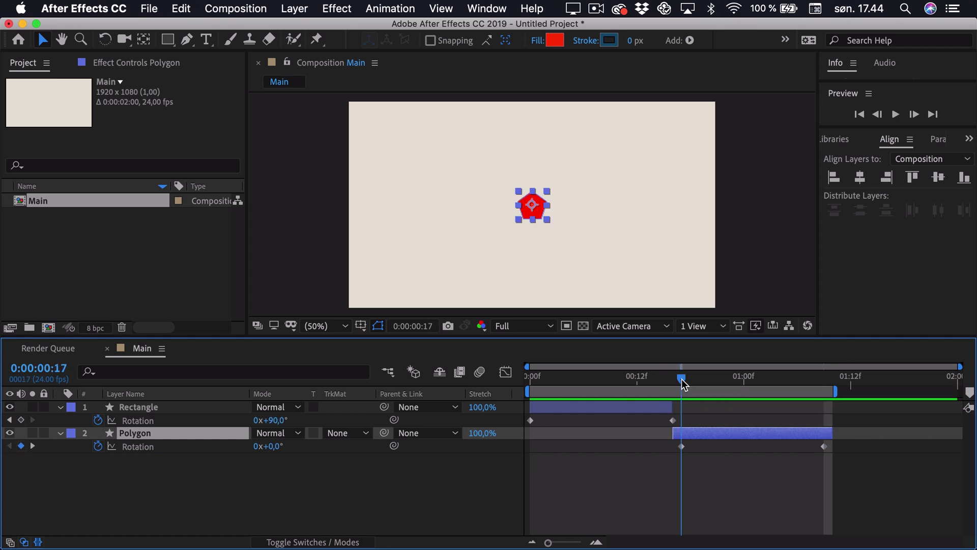
{"action": "left_click_drag", "start_coordinate": [679, 379], "coordinate": [674, 378]}
{"action": "left_click", "coordinate": [639, 461]}
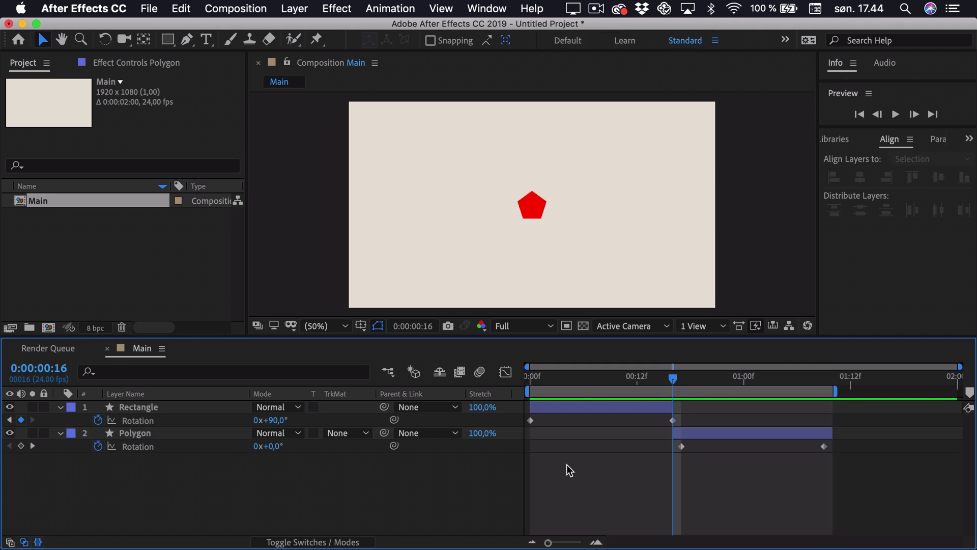
Pre-compose the Rectangle and Polygon layers into a new composition named Animation.
{"action": "left_click", "coordinate": [160, 408]}
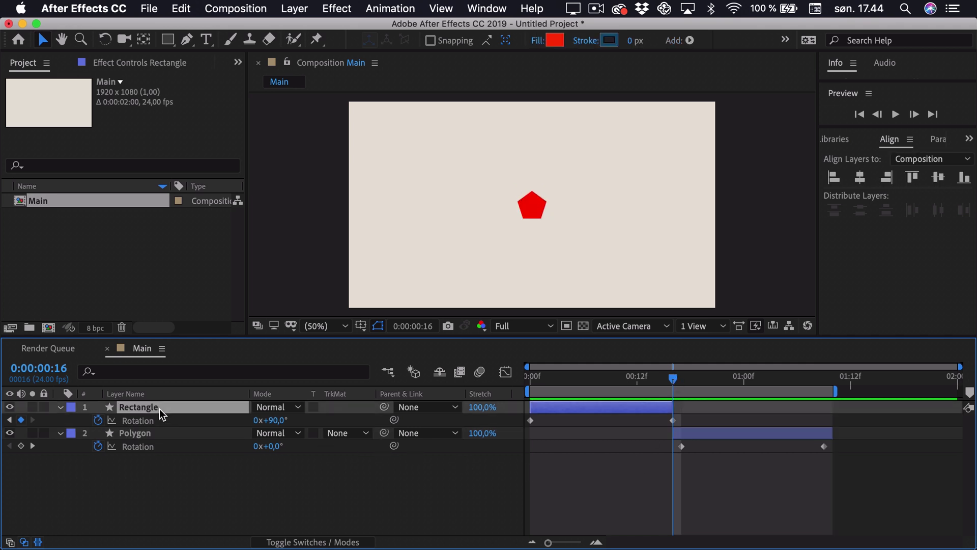
{"action": "left_click", "coordinate": [156, 437], "text": "shift"}
{"action": "right_click", "coordinate": [161, 435]}
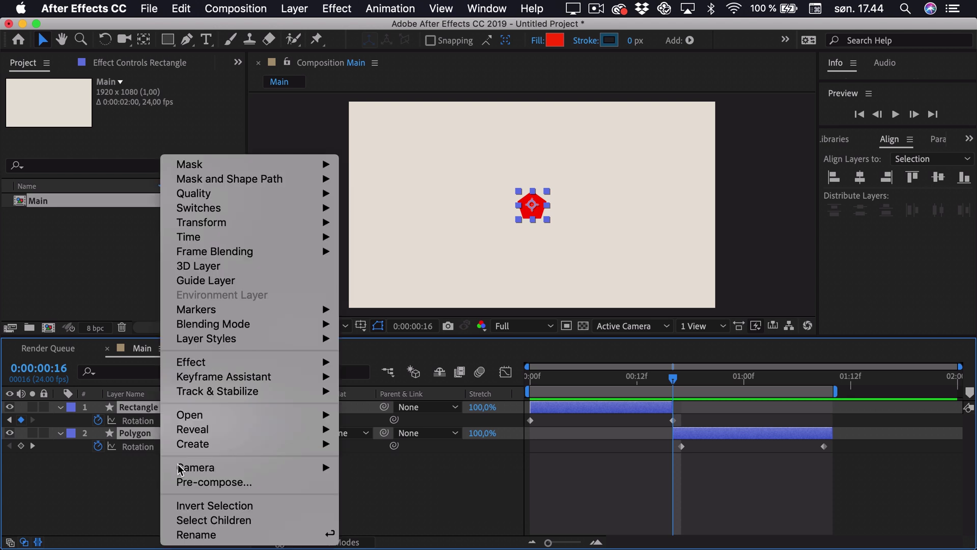
{"action": "left_click", "coordinate": [186, 482]}
{"action": "type", "text": "A"}
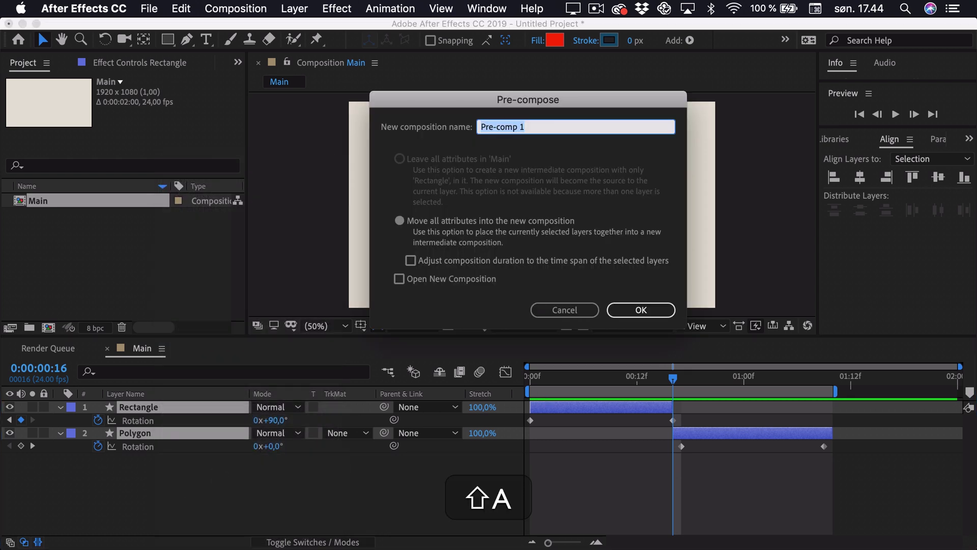
{"action": "type", "text": "nimation"}
{"action": "key", "text": "Return"}
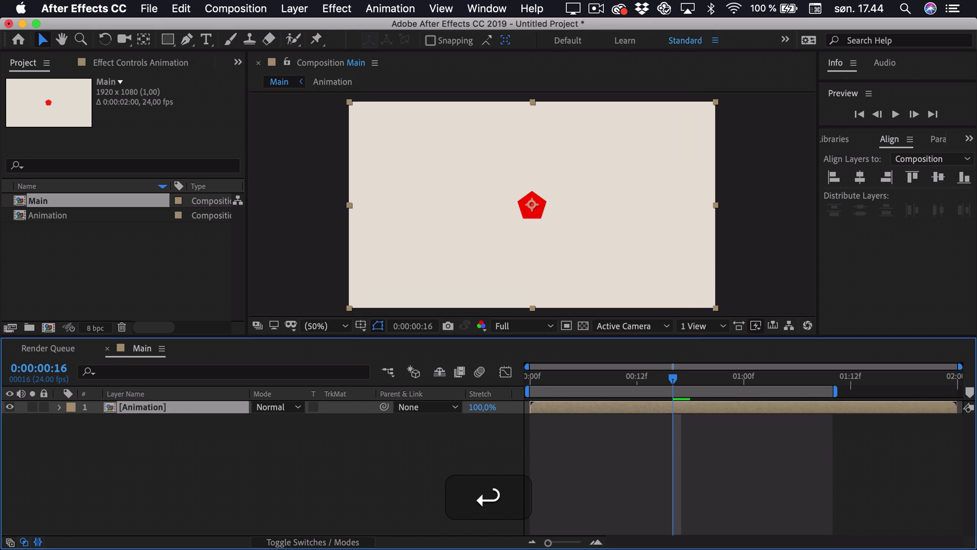
{"action": "left_click", "coordinate": [518, 479]}
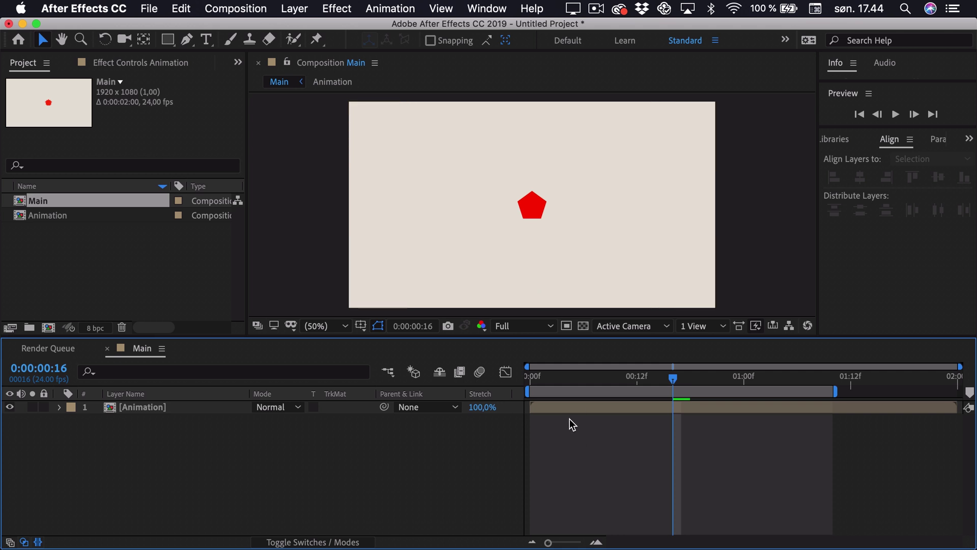
At 0:00:00:00, move the Animation layer's anchor point straight down near the square's bottom edge with the Pan Behind tool, at about Y 600.
{"action": "left_click_drag", "start_coordinate": [557, 378], "coordinate": [525, 379]}
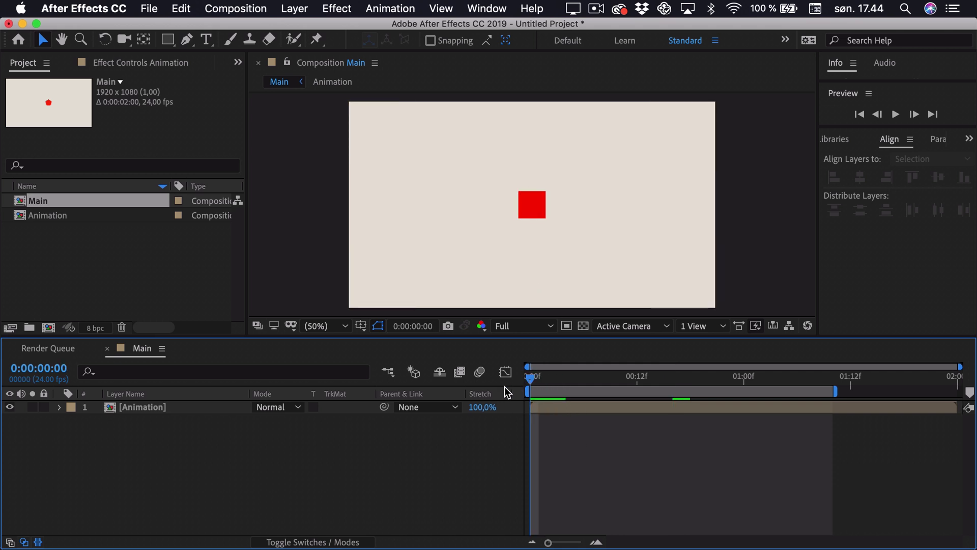
{"action": "left_click", "coordinate": [554, 412]}
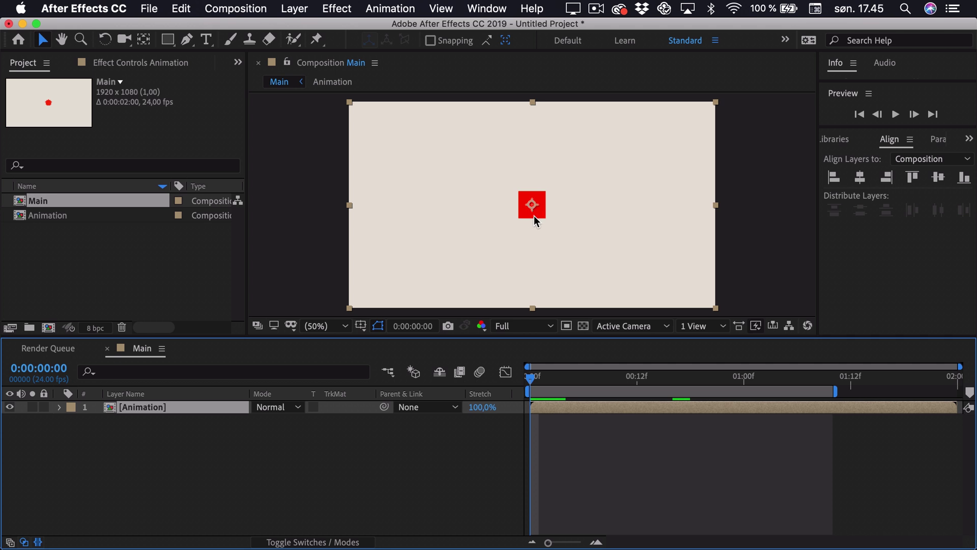
{"action": "left_click", "coordinate": [144, 40]}
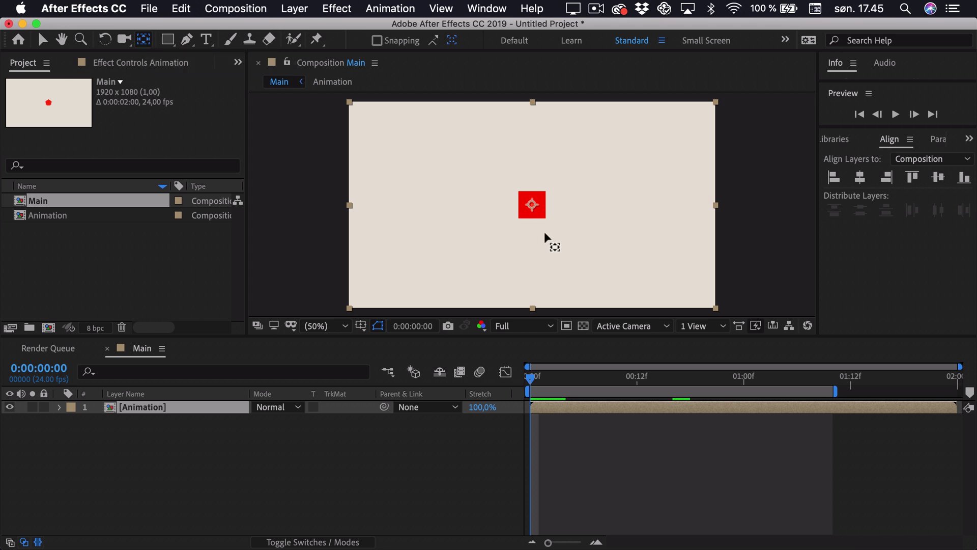
{"action": "left_click", "coordinate": [538, 207]}
{"action": "left_click_drag", "start_coordinate": [532, 205], "coordinate": [536, 216]}
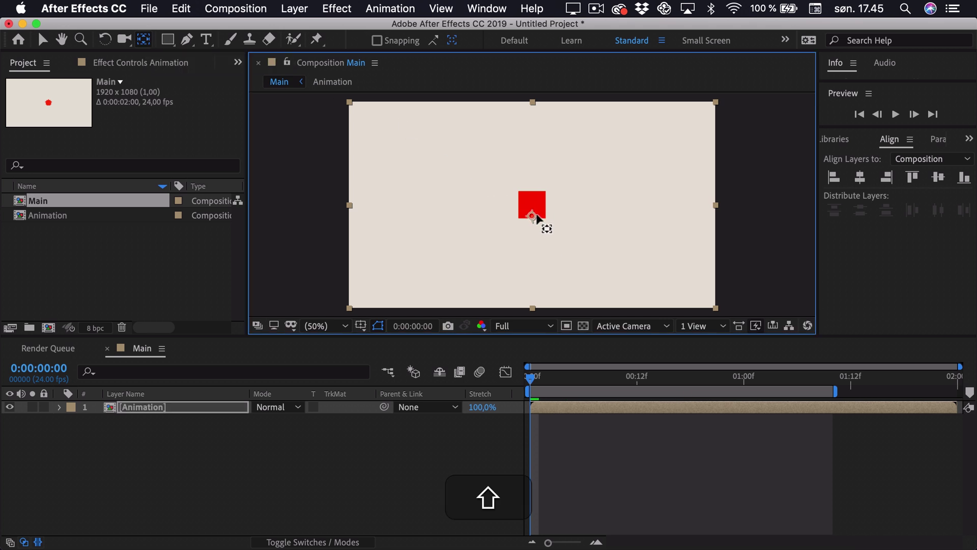
{"action": "left_click", "coordinate": [573, 517]}
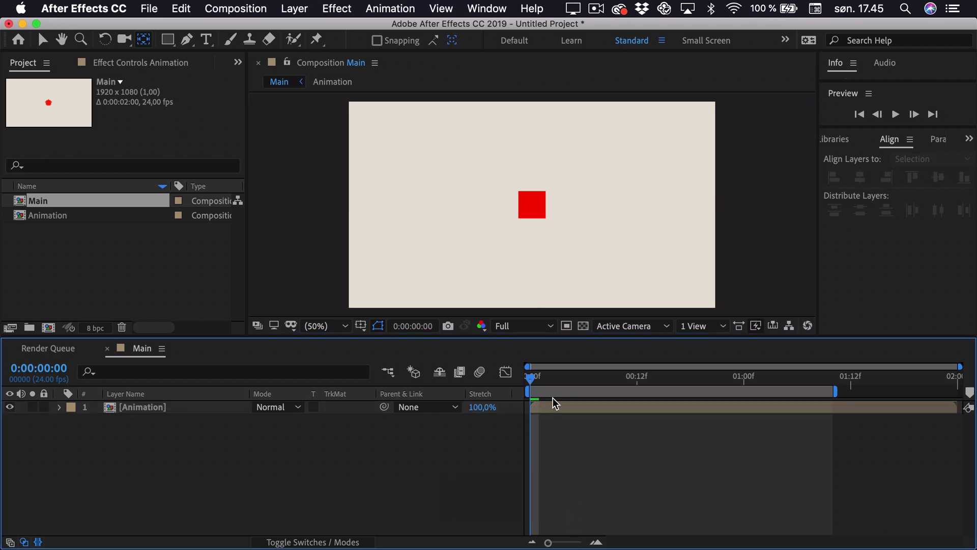
{"action": "left_click", "coordinate": [552, 405]}
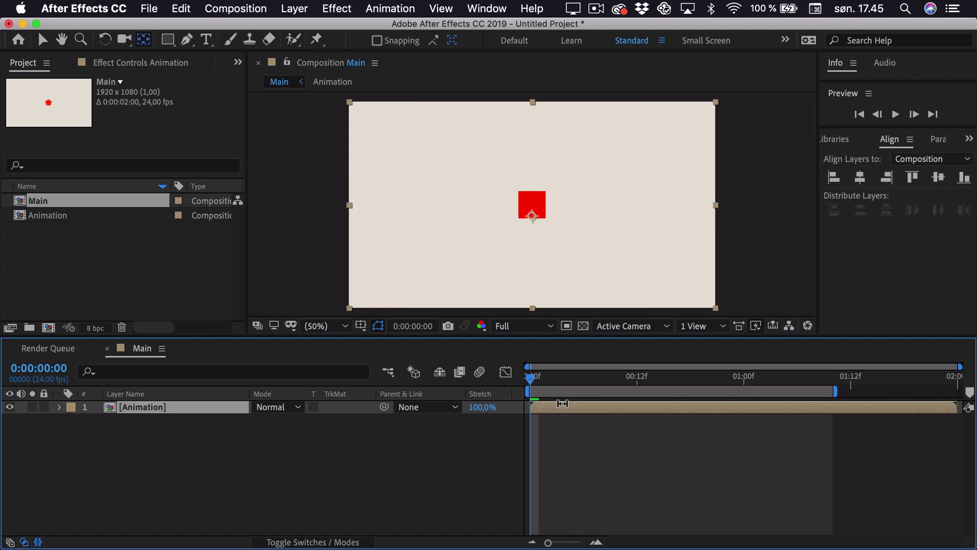
{"action": "key", "text": "v"}
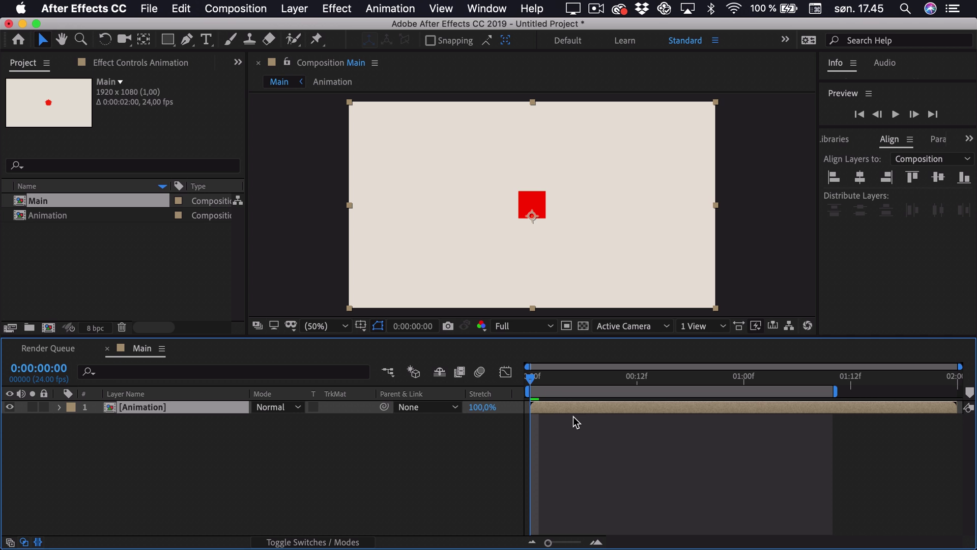
Separate the Animation layer's Position into X Position and Y Position.
{"action": "key", "text": "p"}
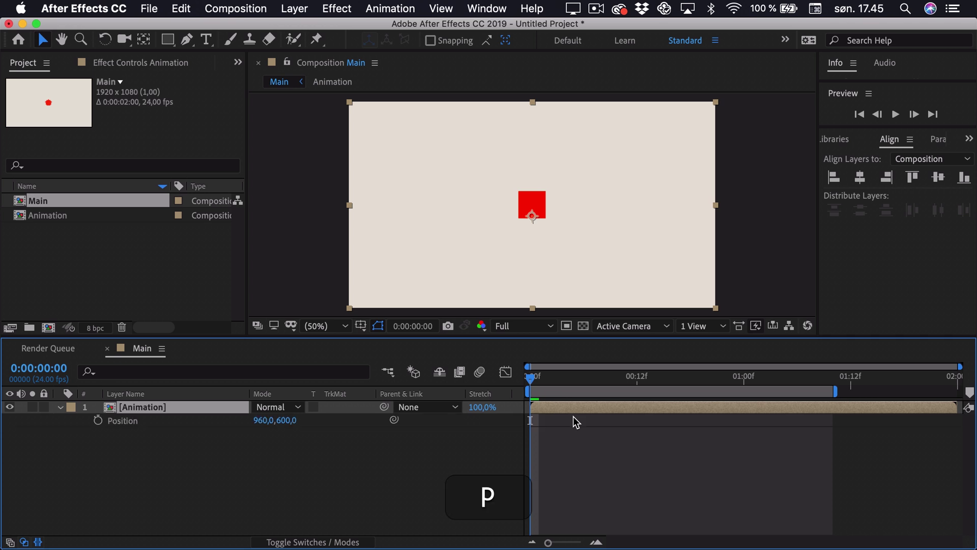
{"action": "right_click", "coordinate": [136, 423]}
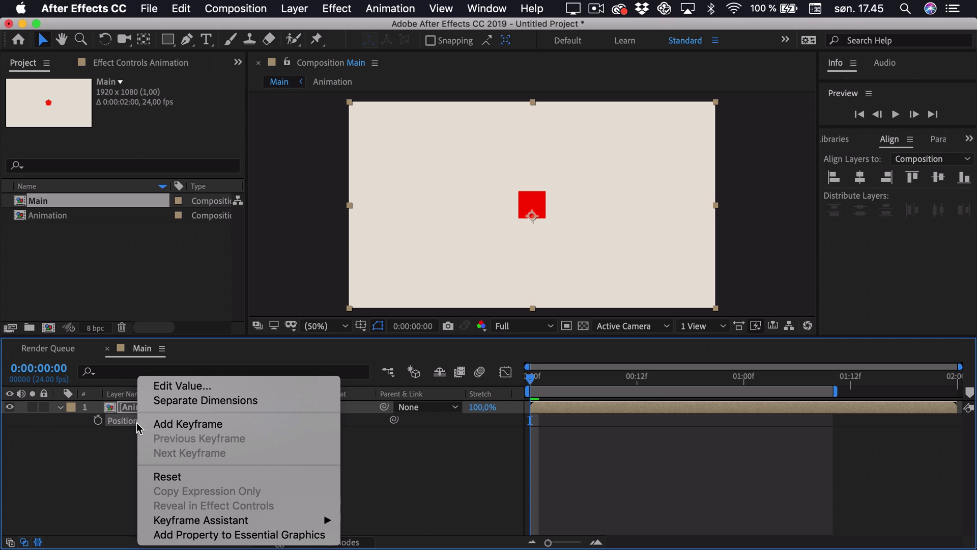
{"action": "left_click", "coordinate": [175, 400]}
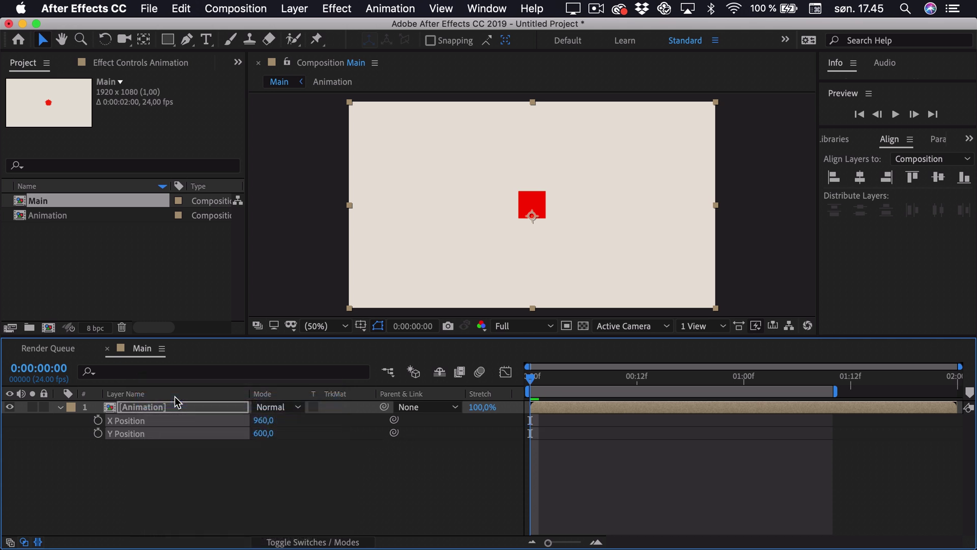
{"action": "left_click", "coordinate": [142, 451]}
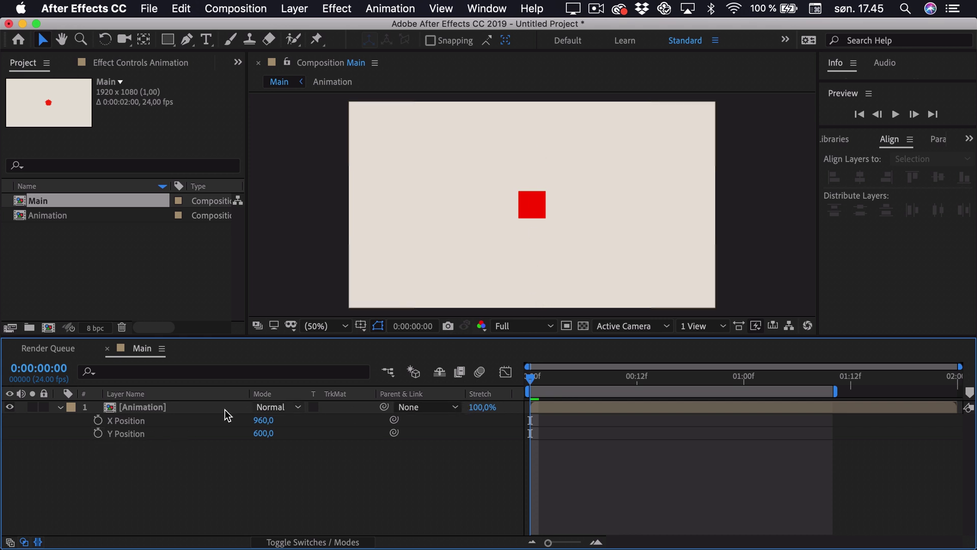
Keyframe the Animation layer's Y Position at about 976 at 0:00:00:00 and about 268 at 0:00:00:08.
{"action": "left_click", "coordinate": [98, 434]}
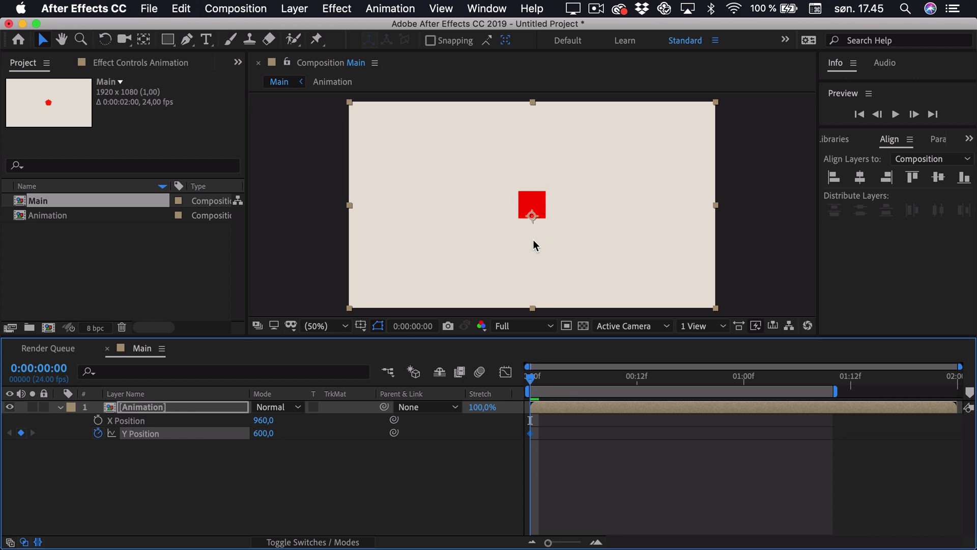
{"action": "left_click_drag", "start_coordinate": [540, 203], "coordinate": [537, 264]}
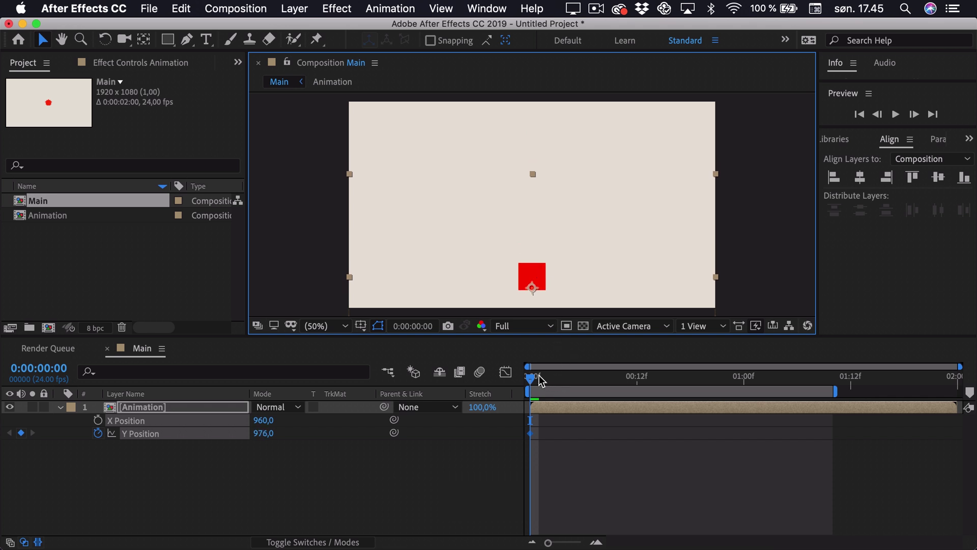
{"action": "left_click_drag", "start_coordinate": [537, 379], "coordinate": [603, 380]}
{"action": "left_click_drag", "start_coordinate": [550, 203], "coordinate": [553, 137]}
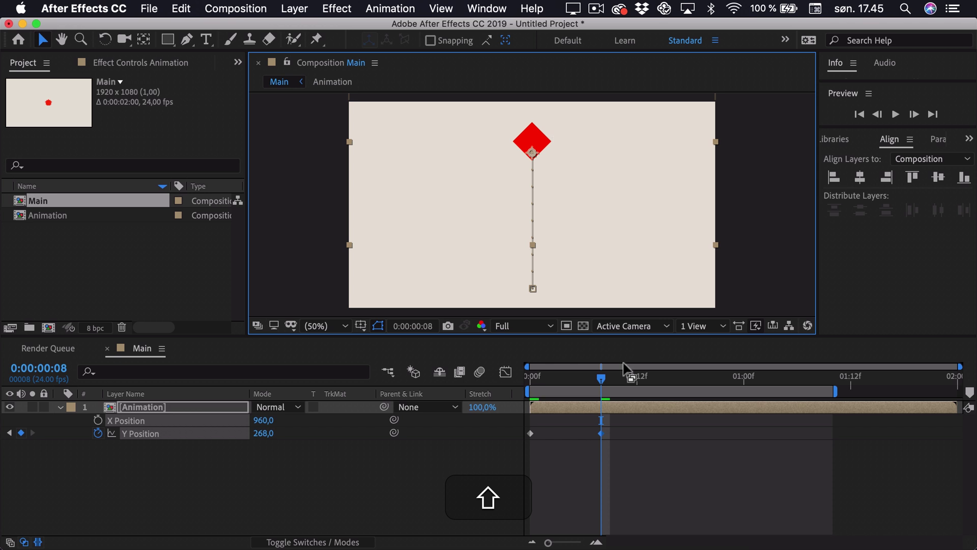
Copy the first Y Position keyframe of the Animation layer to 0:00:00:16.
{"action": "left_click_drag", "start_coordinate": [601, 378], "coordinate": [670, 381]}
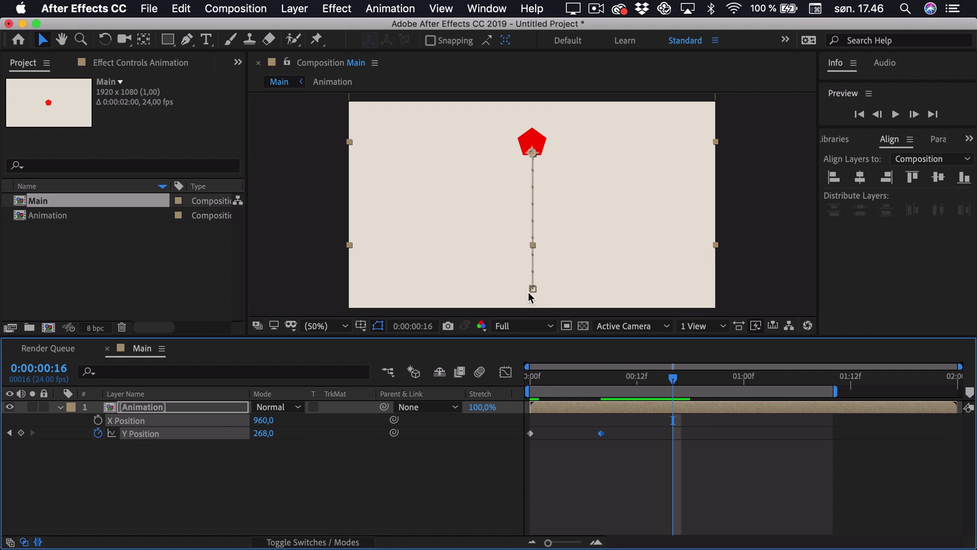
{"action": "left_click", "coordinate": [531, 433]}
{"action": "key", "text": "ctrl+c"}
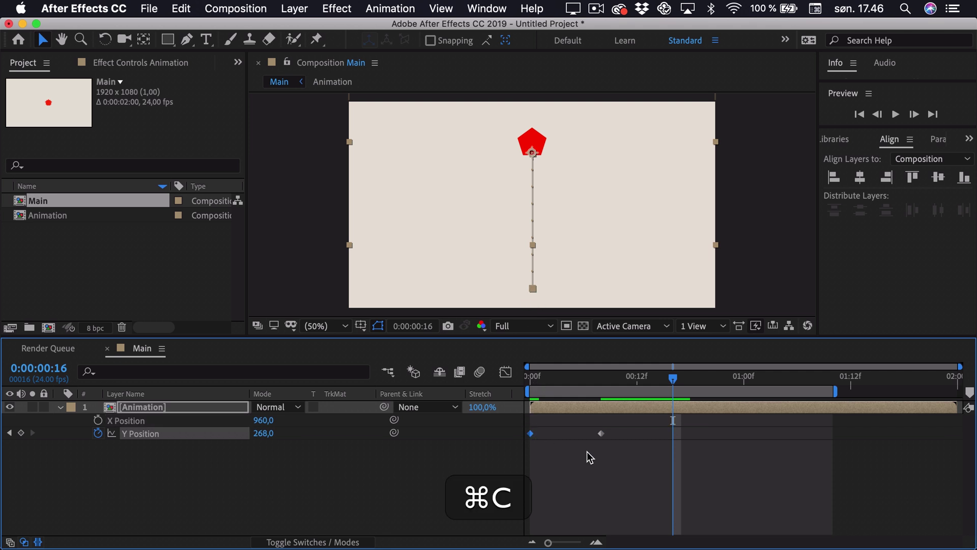
{"action": "key", "text": "super+v"}
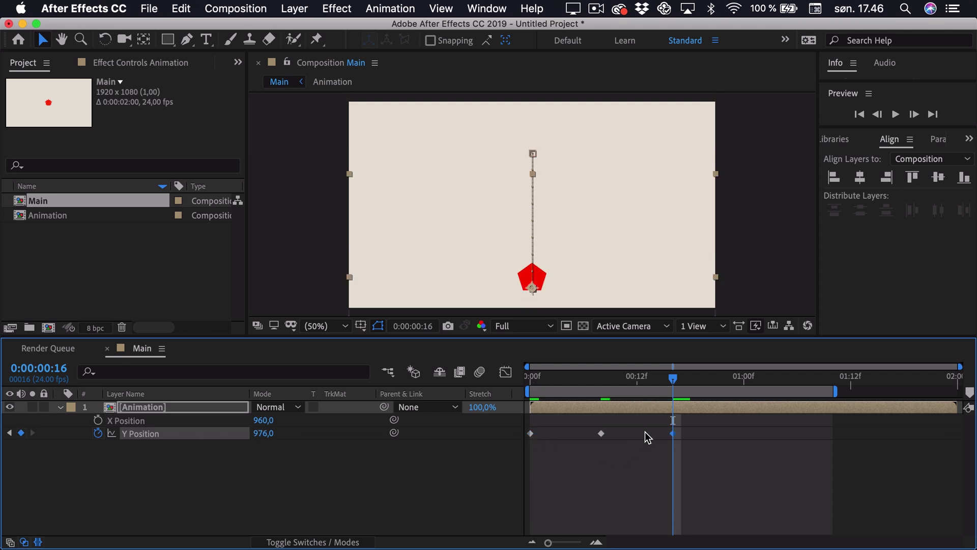
Add a Y Position keyframe at 0:00:00:17 on the Animation layer and copy the 0:00:00:08 keyframe to 0:00:01:01.
{"action": "left_click_drag", "start_coordinate": [557, 377], "coordinate": [680, 385]}
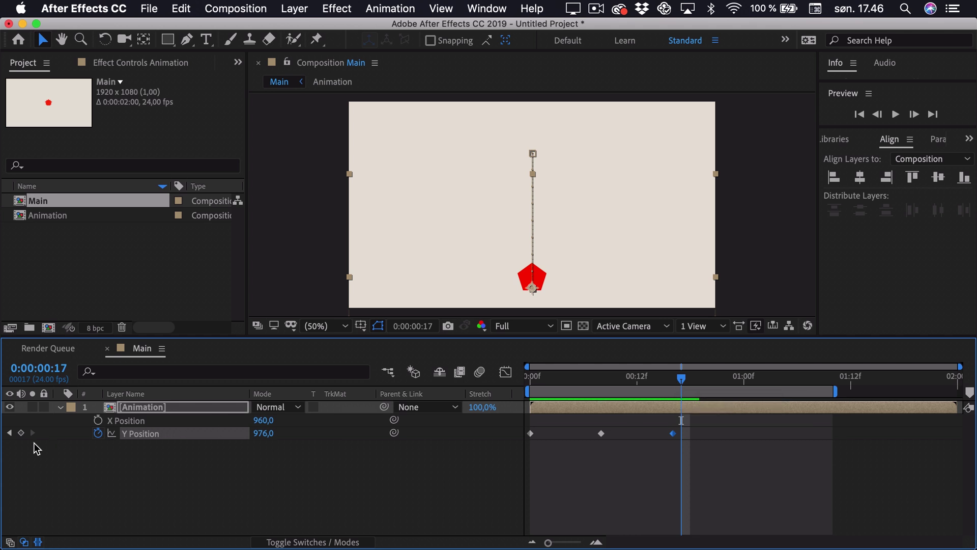
{"action": "left_click", "coordinate": [21, 433]}
{"action": "left_click_drag", "start_coordinate": [680, 379], "coordinate": [755, 379]}
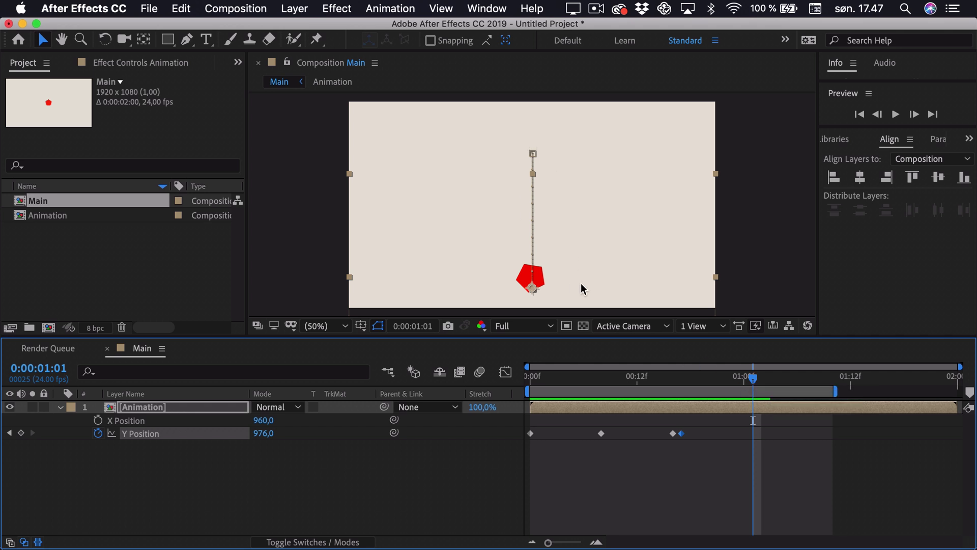
{"action": "left_click", "coordinate": [601, 433]}
{"action": "key", "text": "super+c"}
{"action": "key", "text": "super+v"}
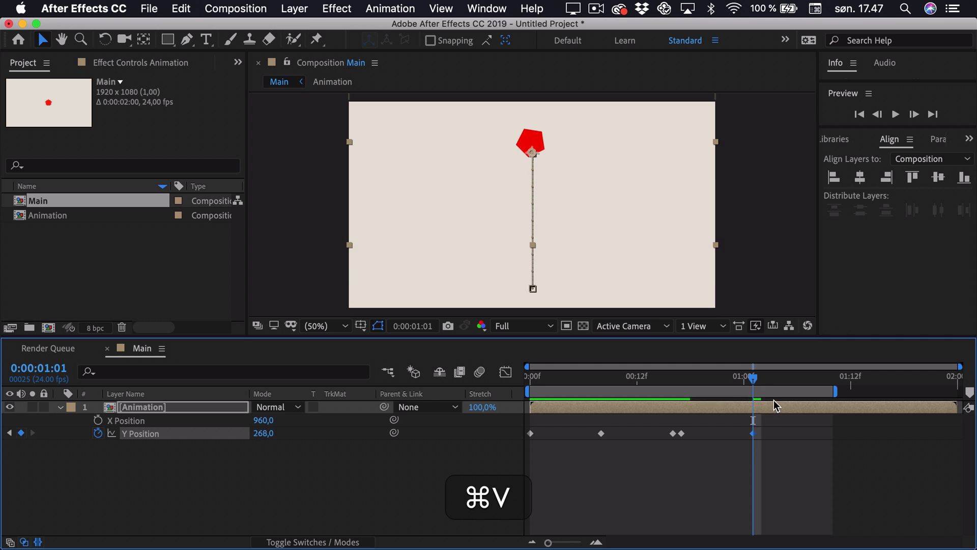
Copy the Animation layer's Y Position keyframe at 0:00:00:17 to 0:00:01:09.
{"action": "left_click_drag", "start_coordinate": [754, 380], "coordinate": [824, 380]}
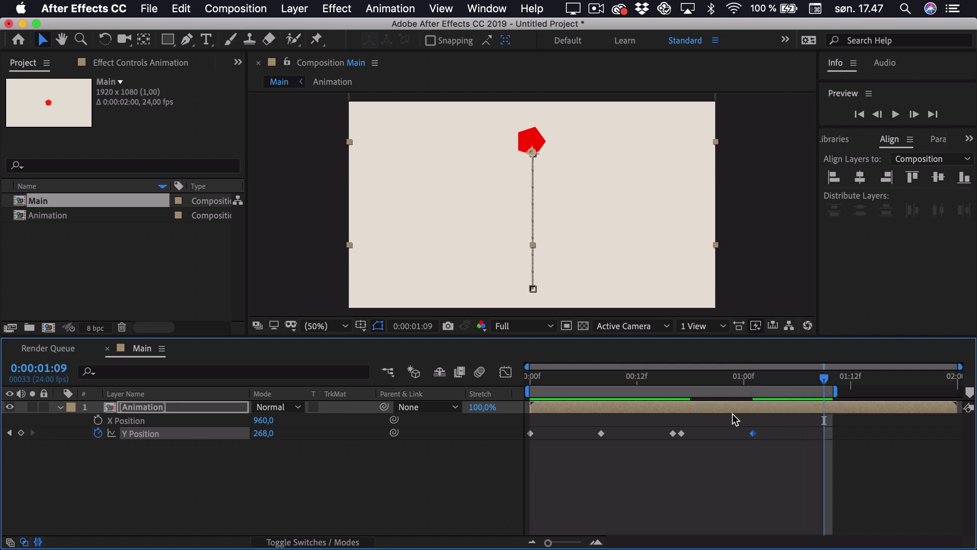
{"action": "left_click", "coordinate": [681, 433]}
{"action": "key", "text": "super+c"}
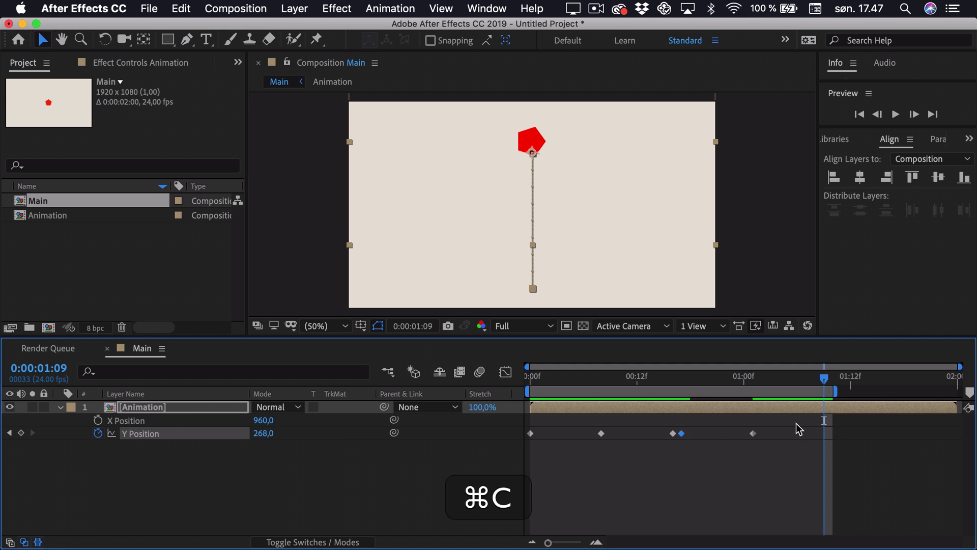
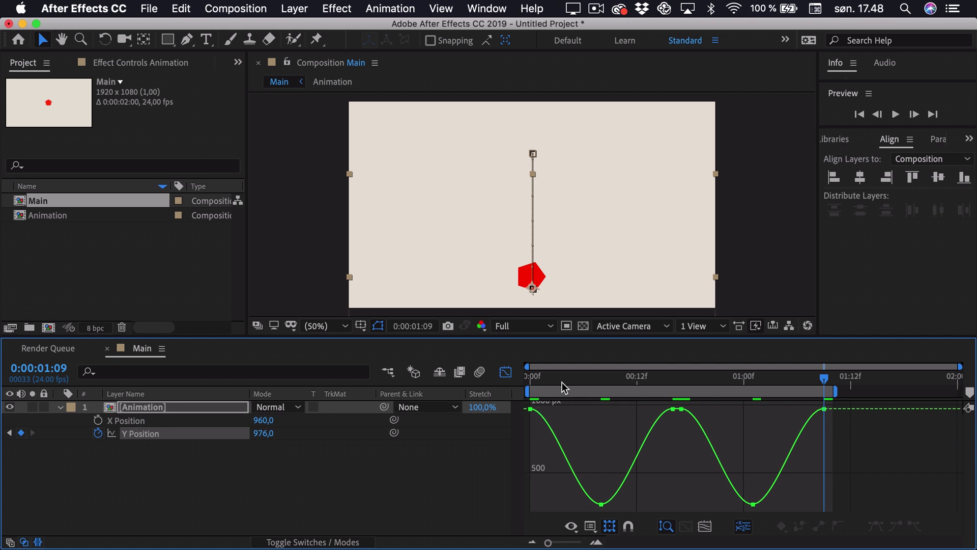
Shape the first bounce in the Y Position value graph with steep handles at 0:00:00:00 and 0:00:00:16 and longer horizontal handles at 0:00:00:08.
{"action": "left_click_drag", "start_coordinate": [557, 377], "coordinate": [520, 374]}
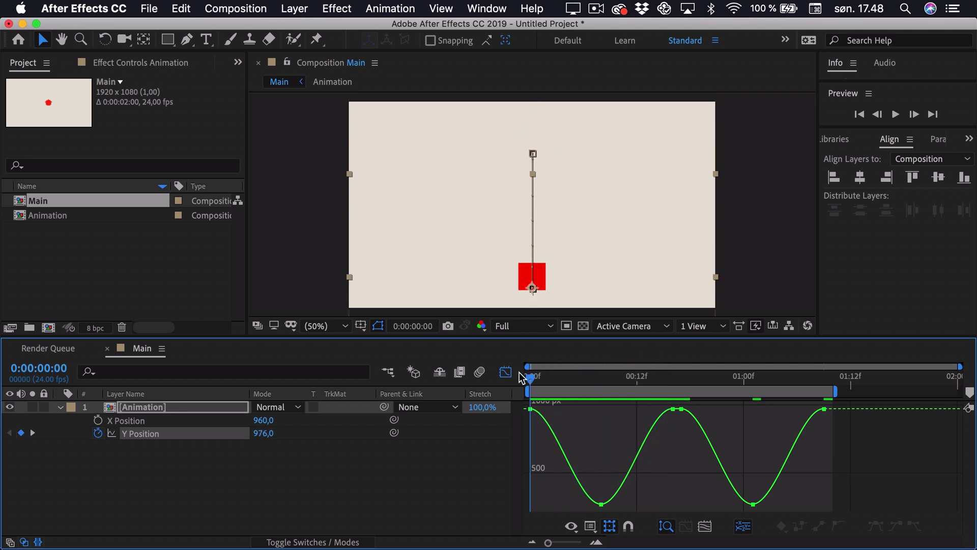
{"action": "left_click", "coordinate": [532, 409]}
{"action": "left_click_drag", "start_coordinate": [554, 409], "coordinate": [538, 443]}
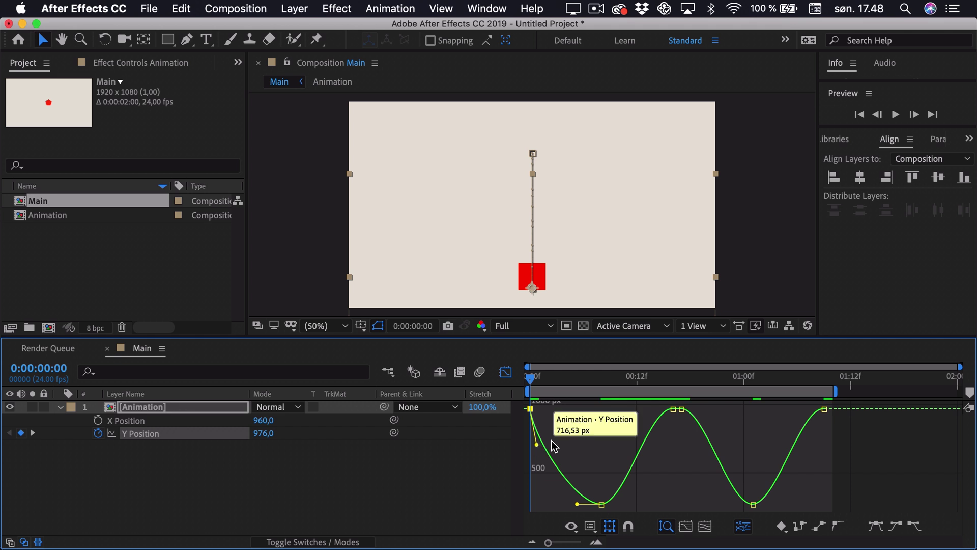
{"action": "left_click_drag", "start_coordinate": [530, 378], "coordinate": [600, 383]}
{"action": "left_click", "coordinate": [602, 505]}
{"action": "left_click_drag", "start_coordinate": [577, 503], "coordinate": [560, 505]}
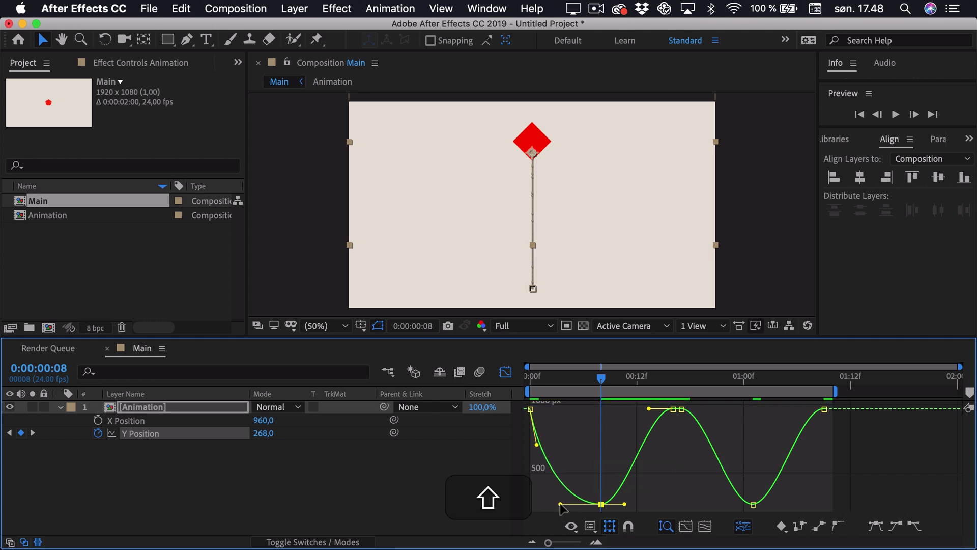
{"action": "left_click_drag", "start_coordinate": [624, 504], "coordinate": [648, 504]}
{"action": "left_click_drag", "start_coordinate": [601, 378], "coordinate": [667, 444]}
{"action": "left_click_drag", "start_coordinate": [545, 385], "coordinate": [671, 404]}
{"action": "left_click", "coordinate": [672, 408]}
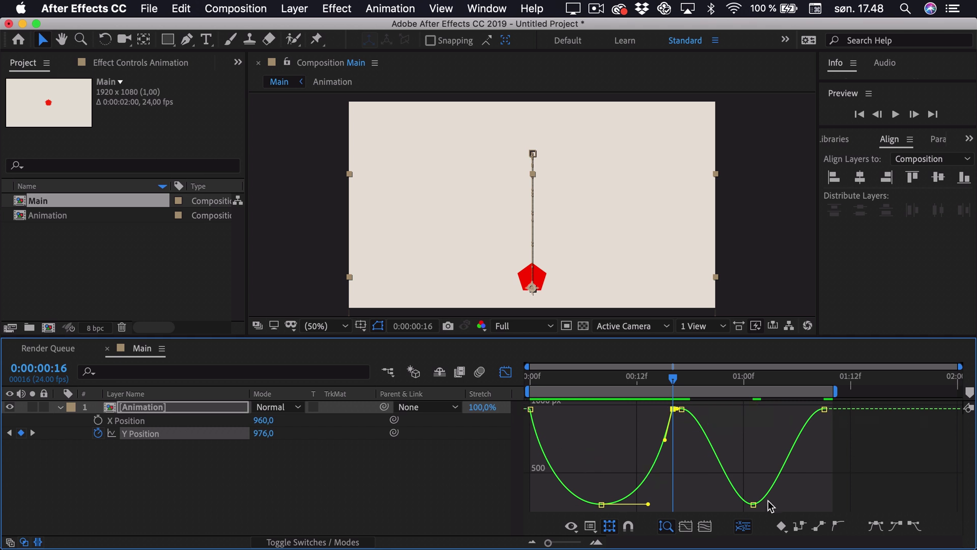
Shape the second bounce's Y Position curve with steep handles at 0:00:00:17 and 0:00:01:09 and longer horizontal handles at 0:00:01:01.
{"action": "left_click", "coordinate": [681, 409]}
{"action": "left_click_drag", "start_coordinate": [704, 413], "coordinate": [689, 439]}
{"action": "left_click_drag", "start_coordinate": [729, 505], "coordinate": [715, 507]}
{"action": "left_click_drag", "start_coordinate": [777, 504], "coordinate": [800, 507]}
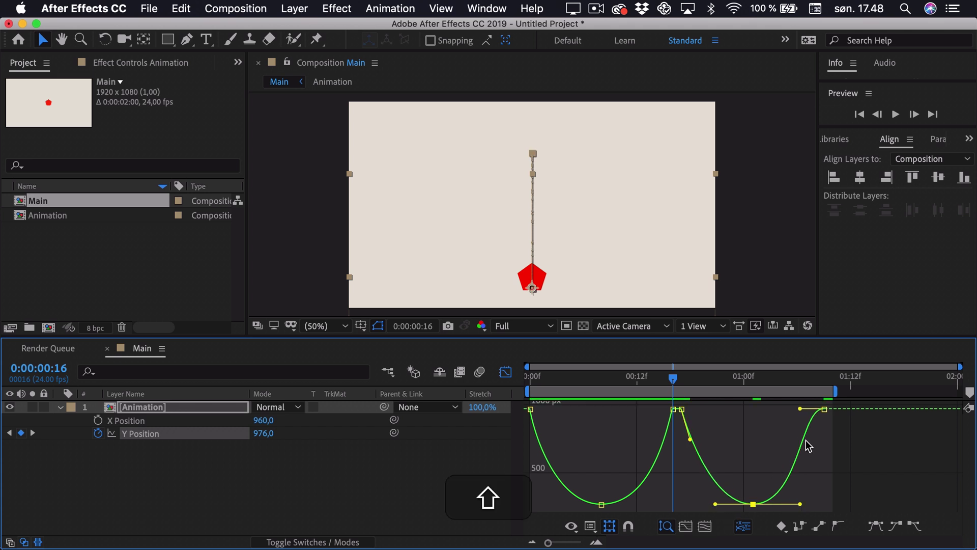
{"action": "left_click_drag", "start_coordinate": [800, 408], "coordinate": [812, 438]}
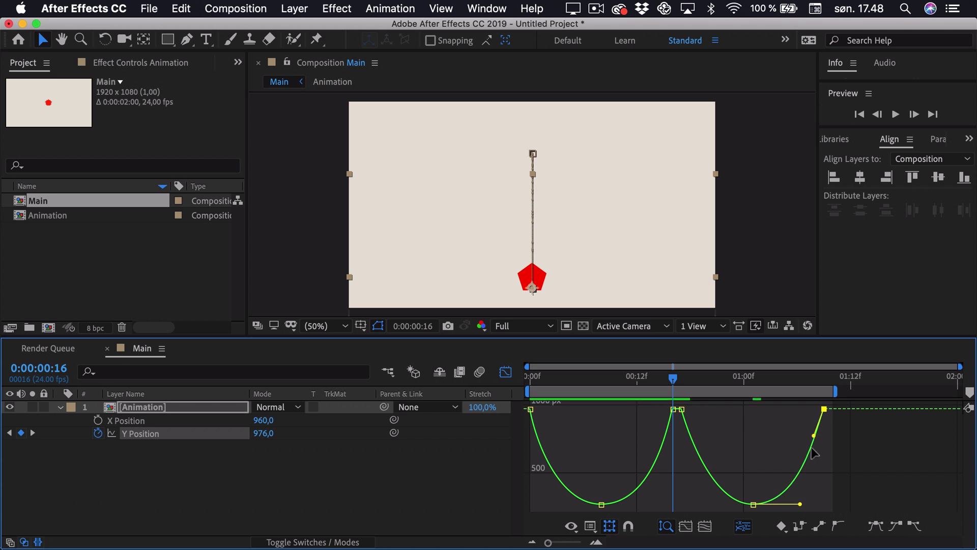
{"action": "left_click_drag", "start_coordinate": [800, 504], "coordinate": [803, 504]}
{"action": "left_click_drag", "start_coordinate": [716, 503], "coordinate": [708, 504]}
Preview the reshaped bounce animation and switch from the graph editor back to the keyframe view.
{"action": "key", "text": "space"}
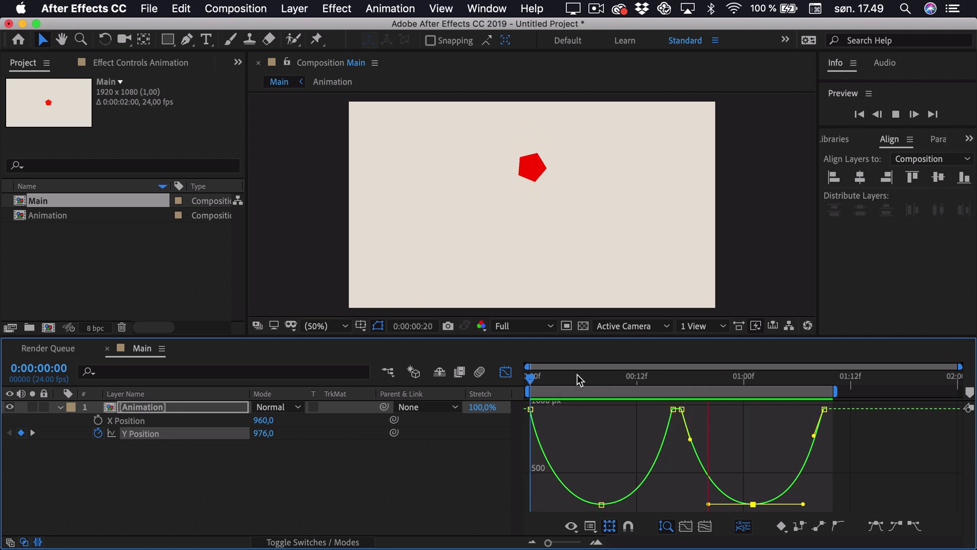
{"action": "left_click", "coordinate": [576, 377]}
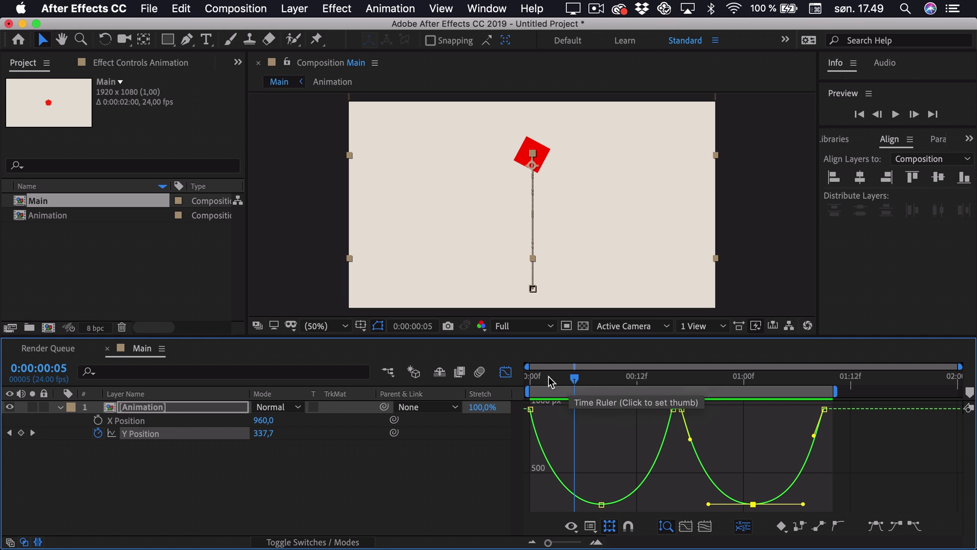
{"action": "left_click", "coordinate": [506, 375]}
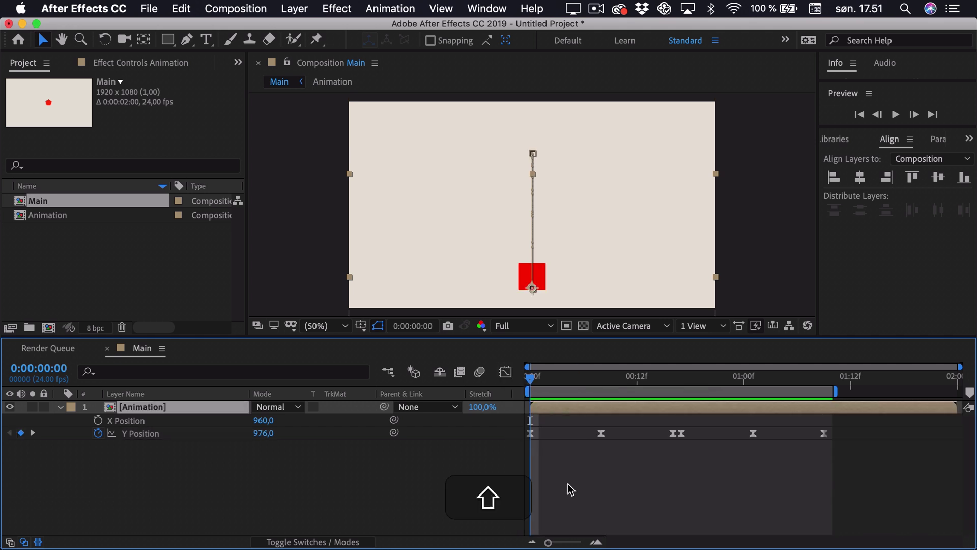
Unlink the Animation layer's Scale proportions and keyframe Scale at 150, 50% at 0:00:00:00.
{"action": "key", "text": "shift+s"}
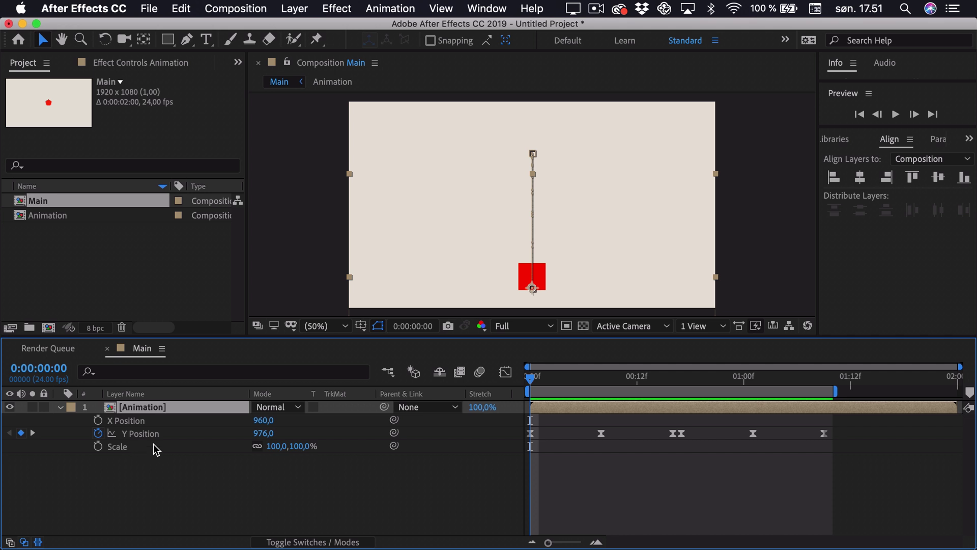
{"action": "left_click", "coordinate": [258, 446]}
{"action": "left_click", "coordinate": [272, 447]}
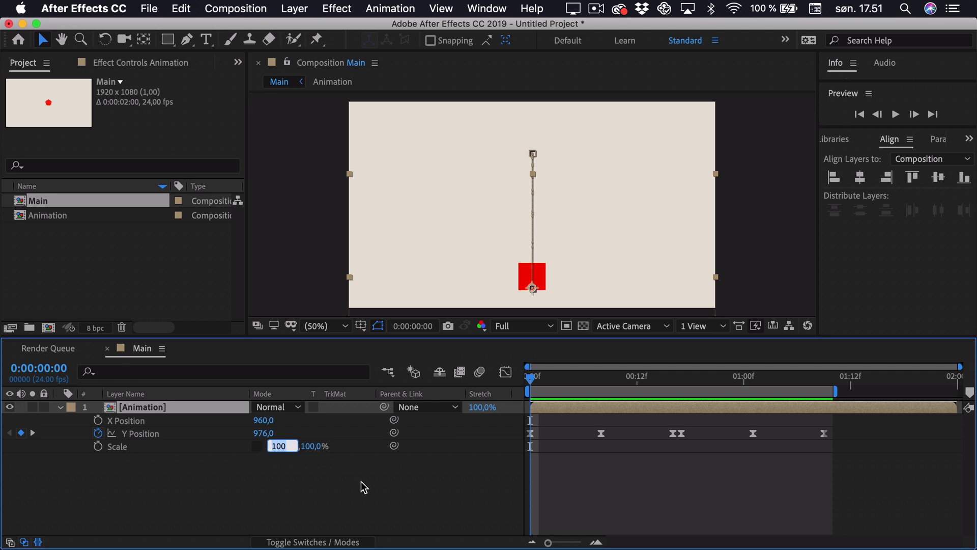
{"action": "type", "text": "150"}
{"action": "key", "text": "Return"}
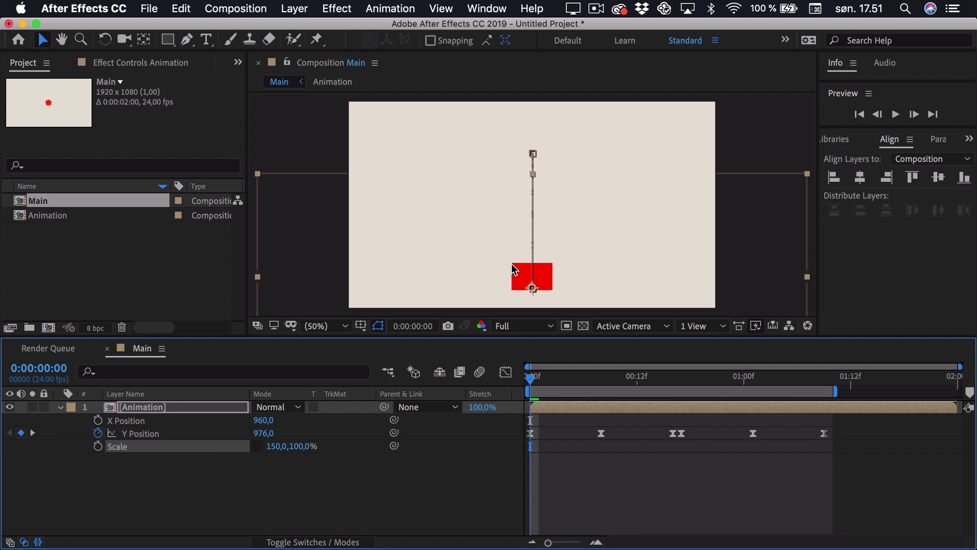
{"action": "left_click", "coordinate": [298, 446]}
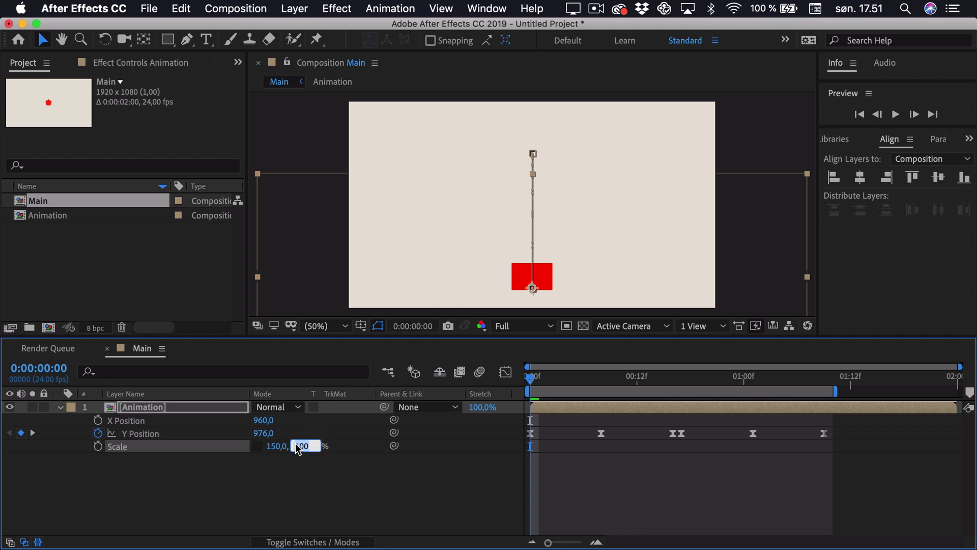
{"action": "type", "text": "50"}
{"action": "key", "text": "Return"}
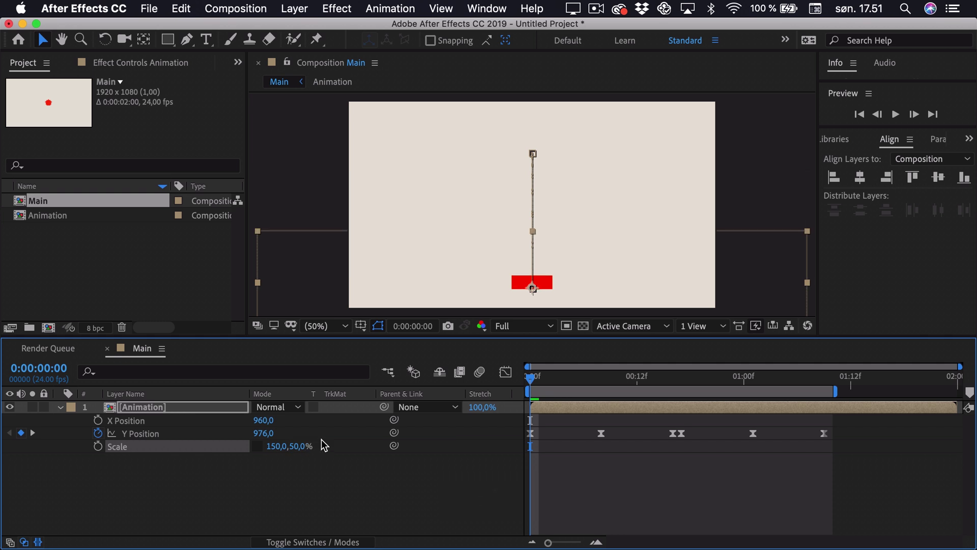
{"action": "left_click", "coordinate": [98, 447]}
Keyframe the Animation layer's Scale at 50, 150% at 0:00:00:01.
{"action": "left_click_drag", "start_coordinate": [531, 381], "coordinate": [540, 381]}
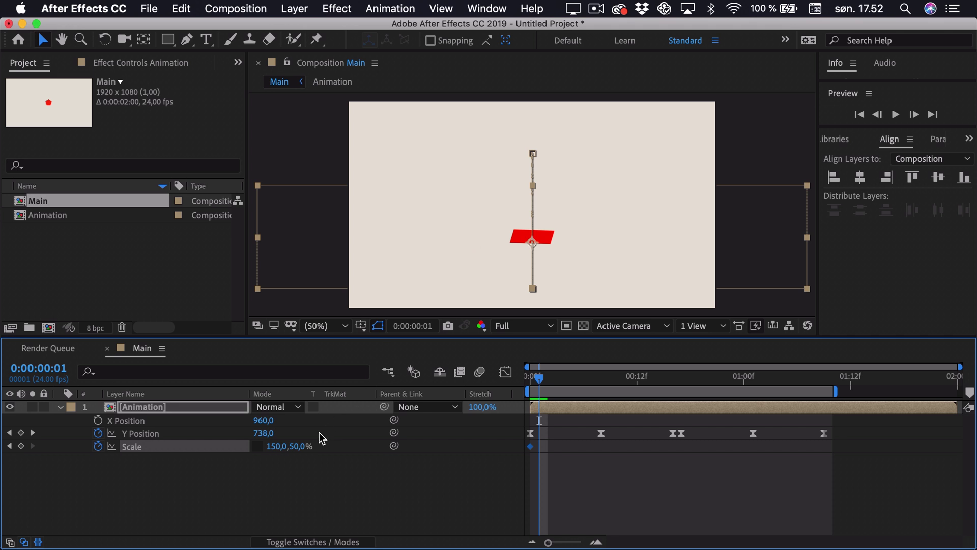
{"action": "left_click", "coordinate": [276, 447]}
{"action": "type", "text": "50"}
{"action": "key", "text": "Tab"}
{"action": "type", "text": "150"}
{"action": "key", "text": "Return"}
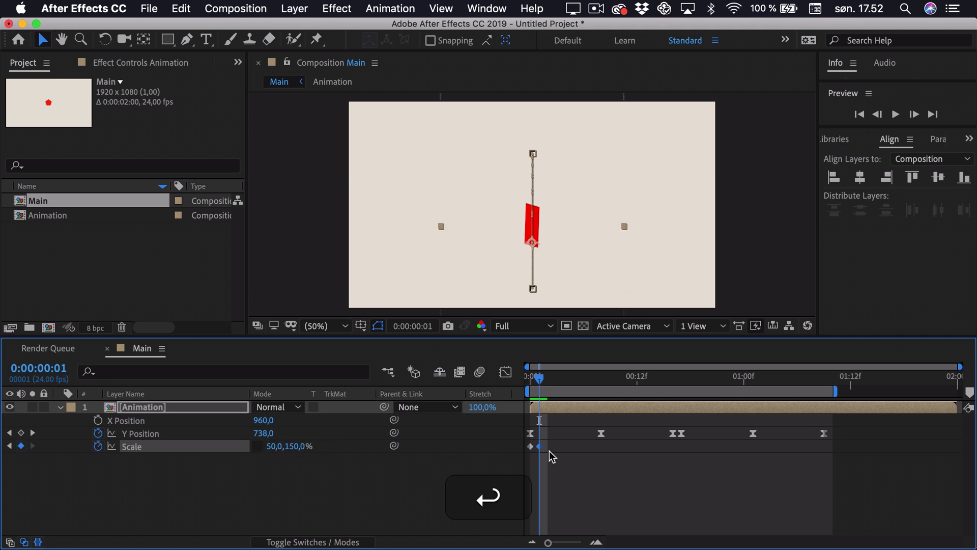
Keyframe the Animation layer's Scale at 100, 100% at 0:00:00:08.
{"action": "left_click_drag", "start_coordinate": [540, 379], "coordinate": [601, 379]}
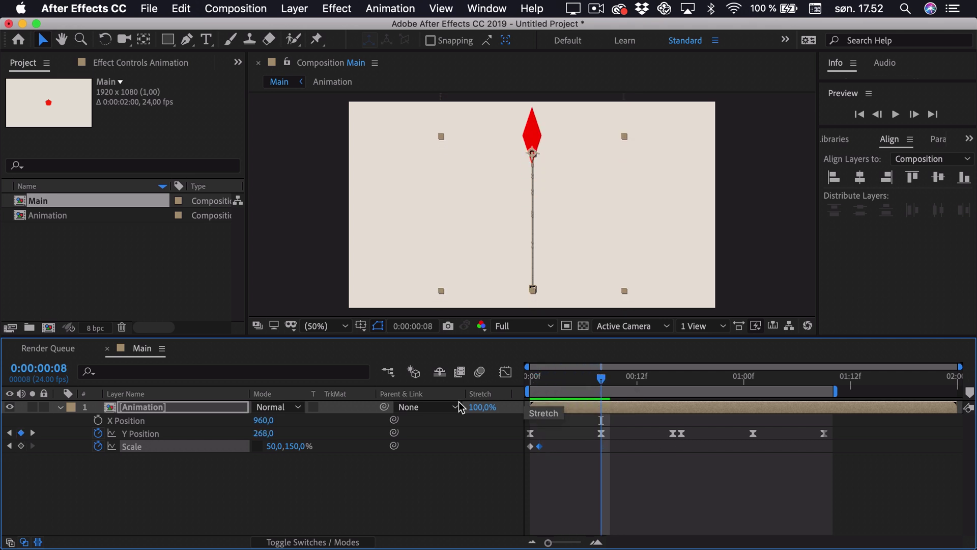
{"action": "left_click", "coordinate": [273, 446]}
{"action": "type", "text": "100"}
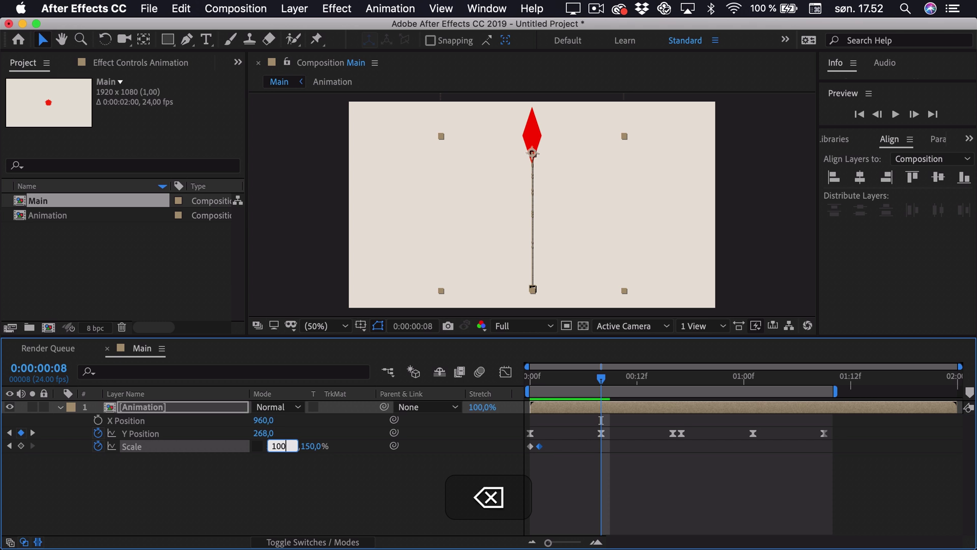
{"action": "key", "text": "Tab"}
{"action": "type", "text": "100"}
{"action": "key", "text": "Return"}
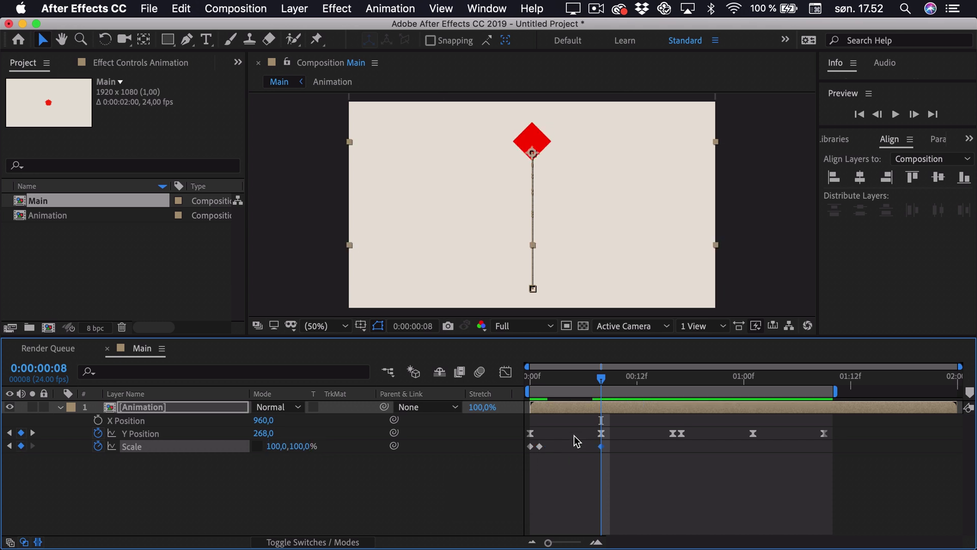
Copy the stretched 50, 150% Scale keyframe at 0:00:00:01 to 0:00:00:15.
{"action": "left_click_drag", "start_coordinate": [615, 376], "coordinate": [666, 387]}
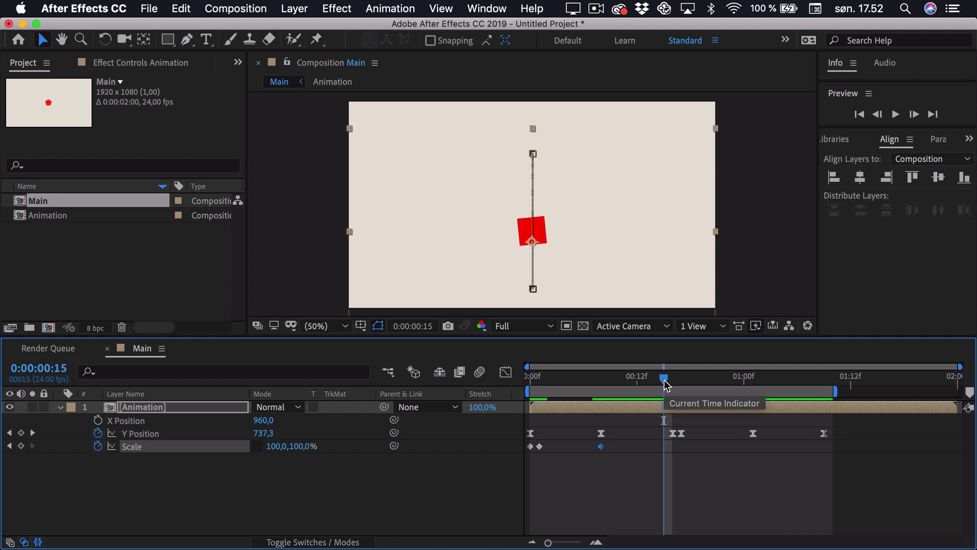
{"action": "key", "text": "super+c"}
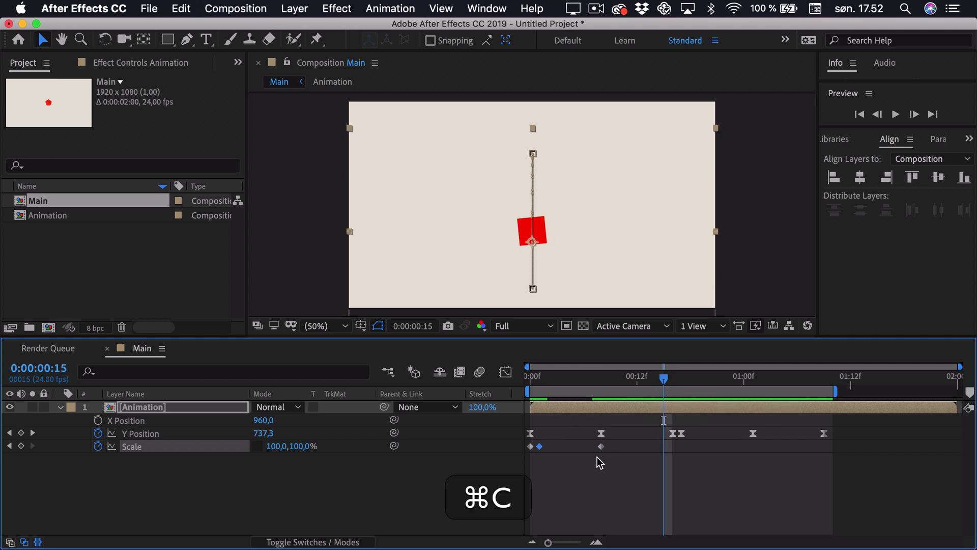
{"action": "key", "text": "super+v"}
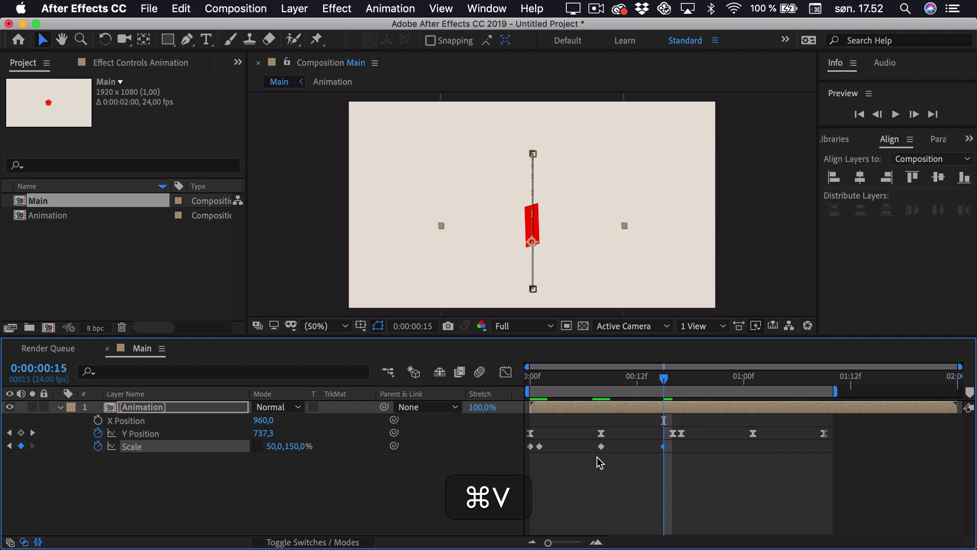
Copy the first, squashed 150, 50% Scale keyframe to 0:00:00:17.
{"action": "left_click_drag", "start_coordinate": [667, 384], "coordinate": [680, 384]}
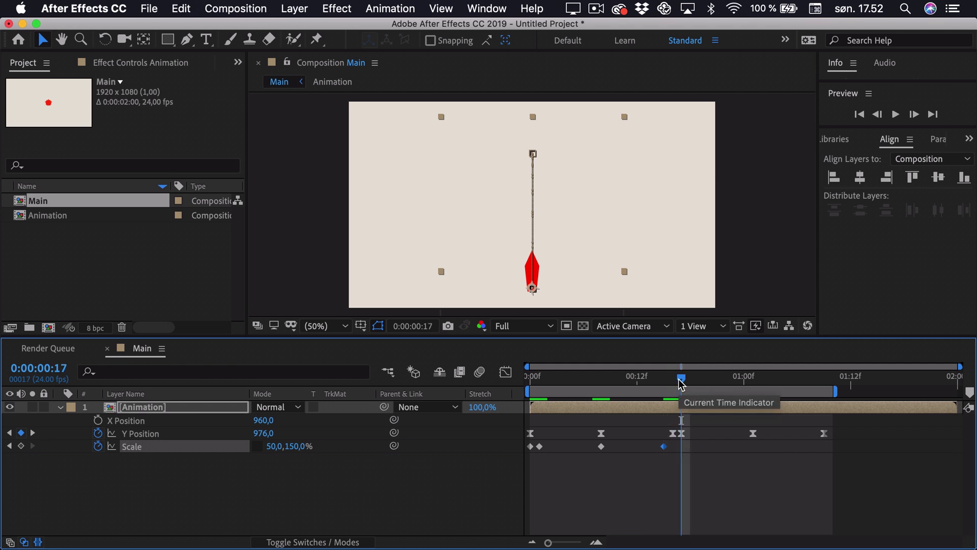
{"action": "left_click", "coordinate": [531, 447]}
{"action": "key", "text": "super+c"}
{"action": "key", "text": "super+v"}
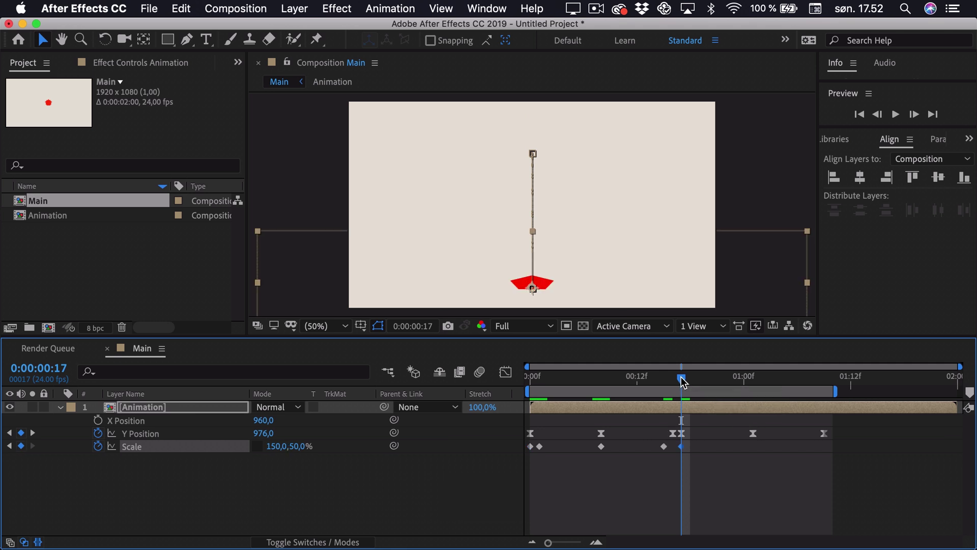
Copy the stretched Scale keyframe at 0:00:00:15 to 0:00:00:18.
{"action": "left_click_drag", "start_coordinate": [682, 381], "coordinate": [691, 383]}
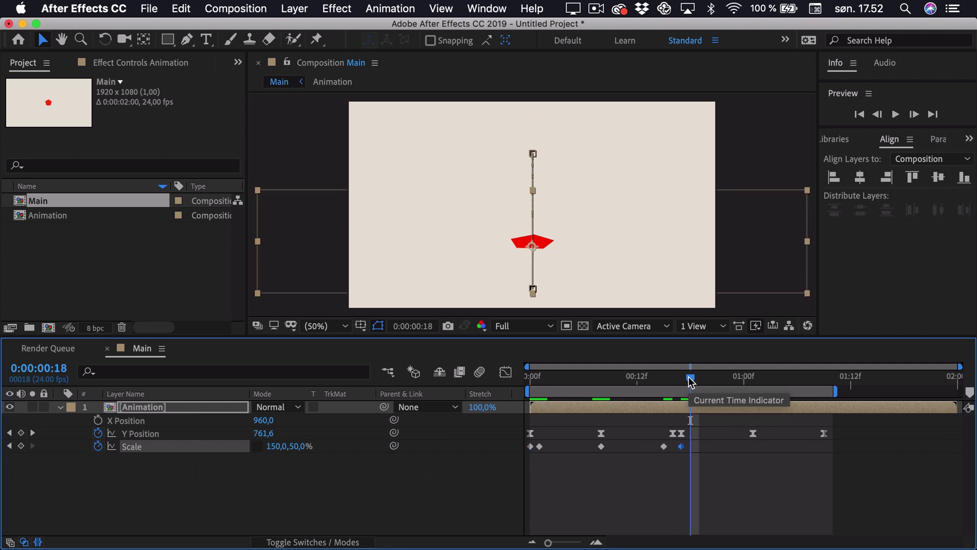
{"action": "left_click", "coordinate": [664, 447]}
{"action": "key", "text": "super+c"}
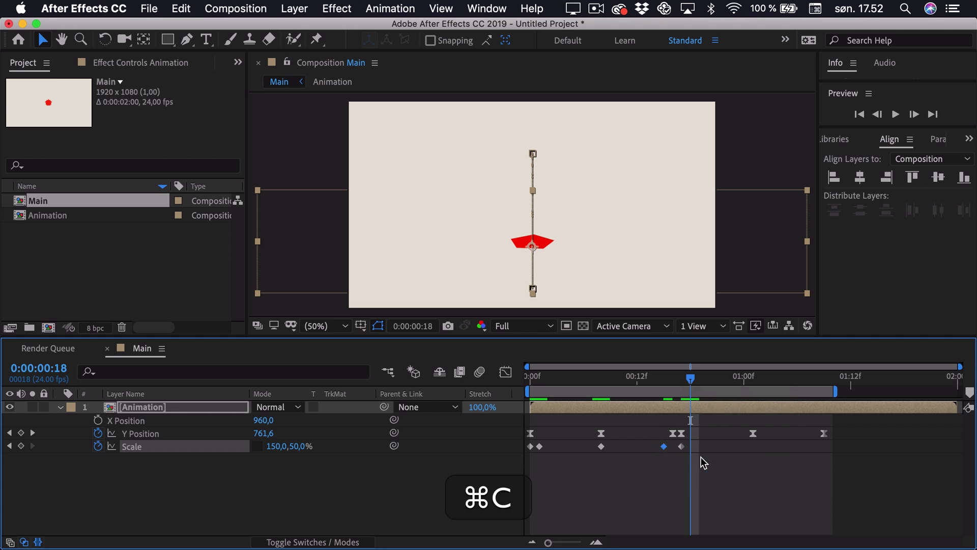
{"action": "key", "text": "super+v"}
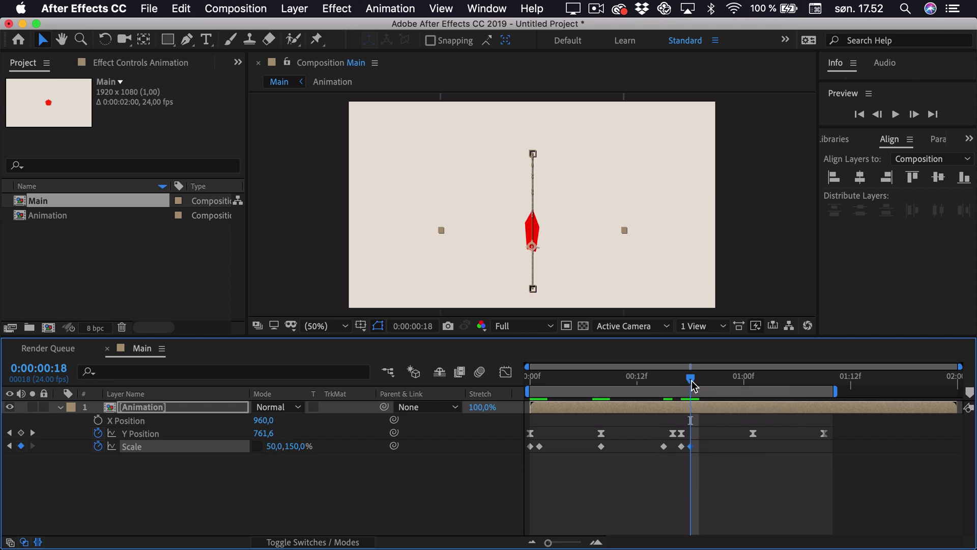
Copy the 100, 100% Scale keyframe at 0:00:00:08 to 0:00:01:01, the peak of the second bounce.
{"action": "left_click_drag", "start_coordinate": [692, 382], "coordinate": [753, 379]}
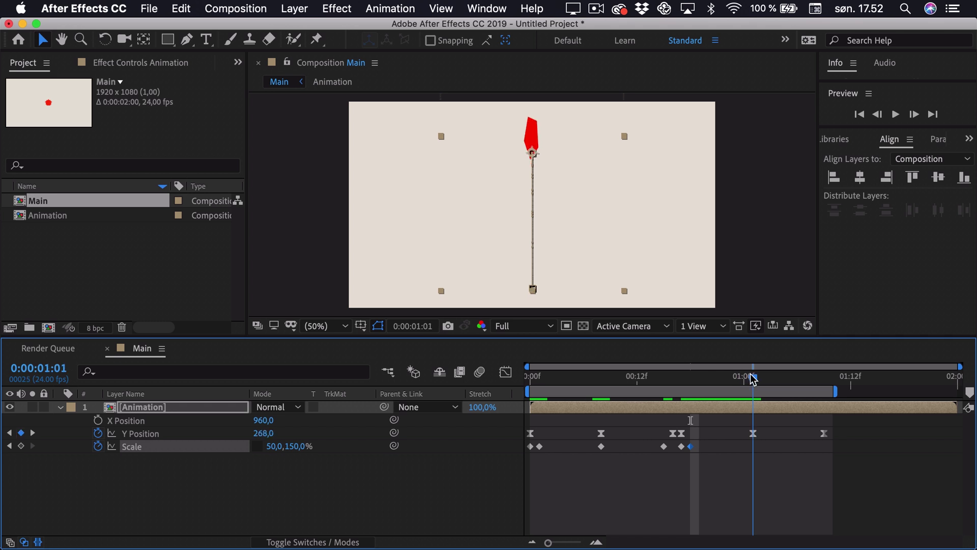
{"action": "left_click", "coordinate": [602, 446]}
{"action": "key", "text": "super+c"}
{"action": "key", "text": "super+v"}
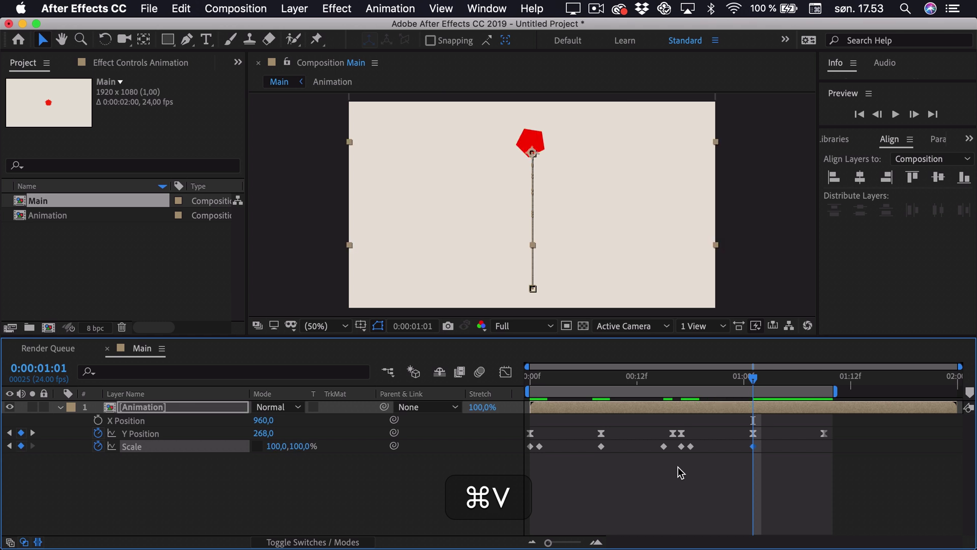
Copy the stretched Scale keyframe at 0:00:00:15 to 0:00:01:08, just before the final landing.
{"action": "left_click_drag", "start_coordinate": [754, 377], "coordinate": [824, 388]}
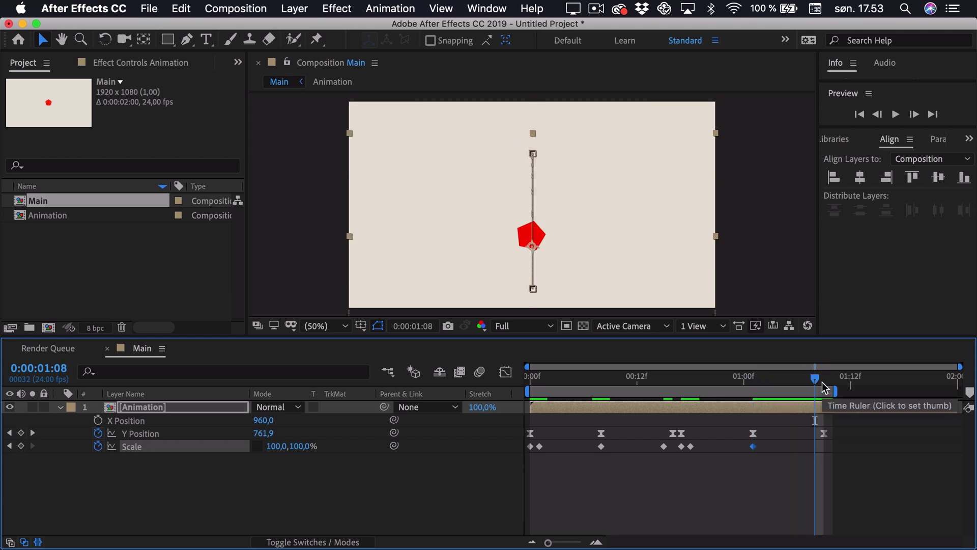
{"action": "left_click", "coordinate": [664, 446]}
{"action": "key", "text": "super+c"}
{"action": "key", "text": "super+v"}
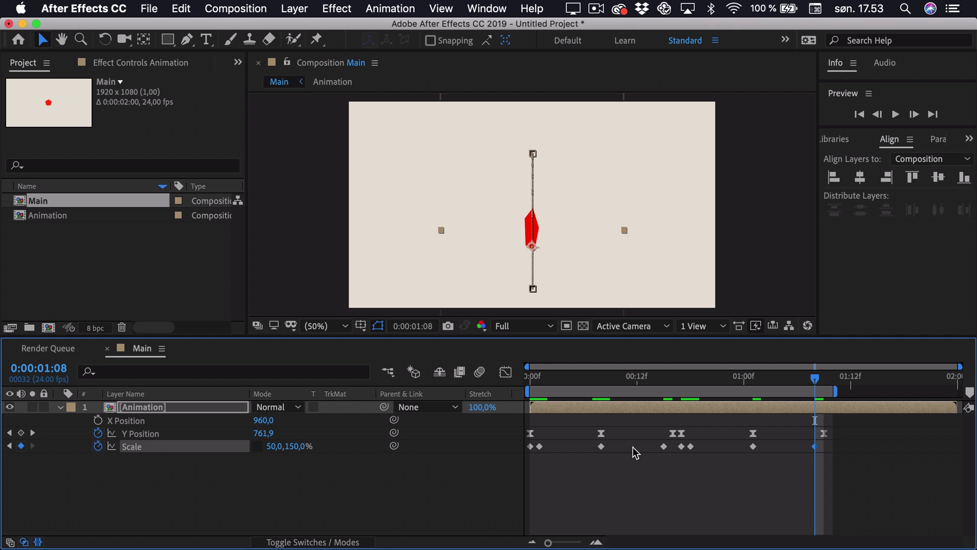
Copy the squashed 150, 50% Scale keyframe at 0:00:00:17 to 0:00:01:10.
{"action": "left_click_drag", "start_coordinate": [663, 381], "coordinate": [830, 385]}
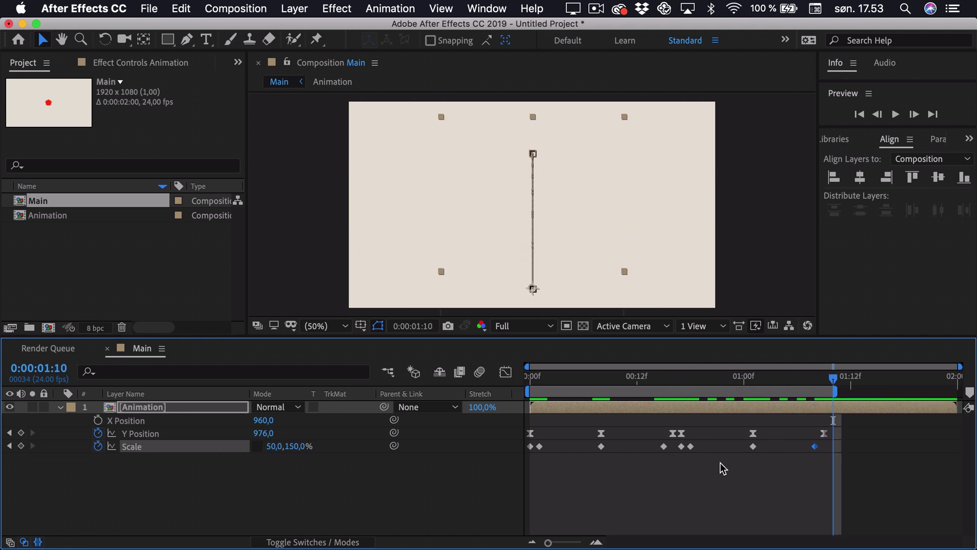
{"action": "left_click", "coordinate": [681, 447]}
{"action": "key", "text": "super+c"}
{"action": "key", "text": "super+v"}
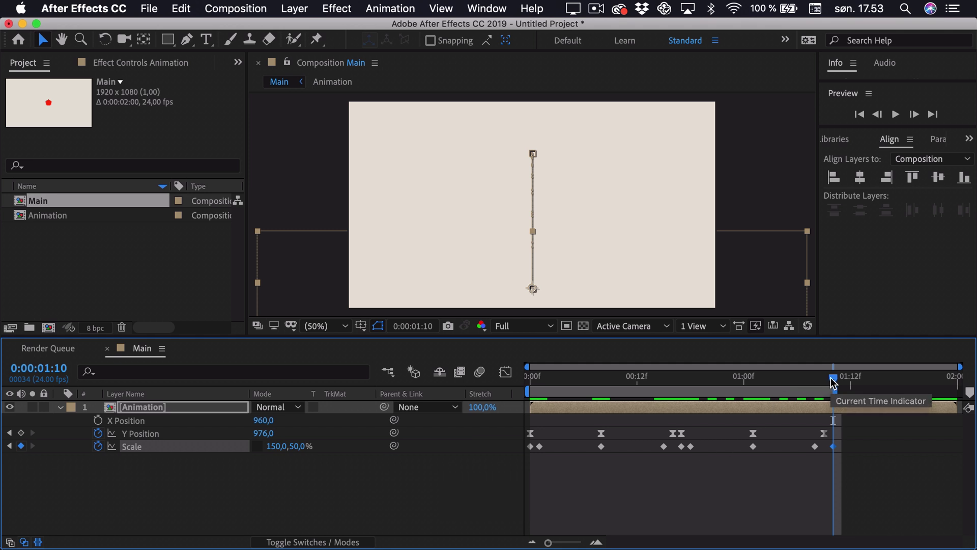
Apply Easy Ease to all Scale keyframes of the Animation layer.
{"action": "left_click_drag", "start_coordinate": [530, 378], "coordinate": [619, 383]}
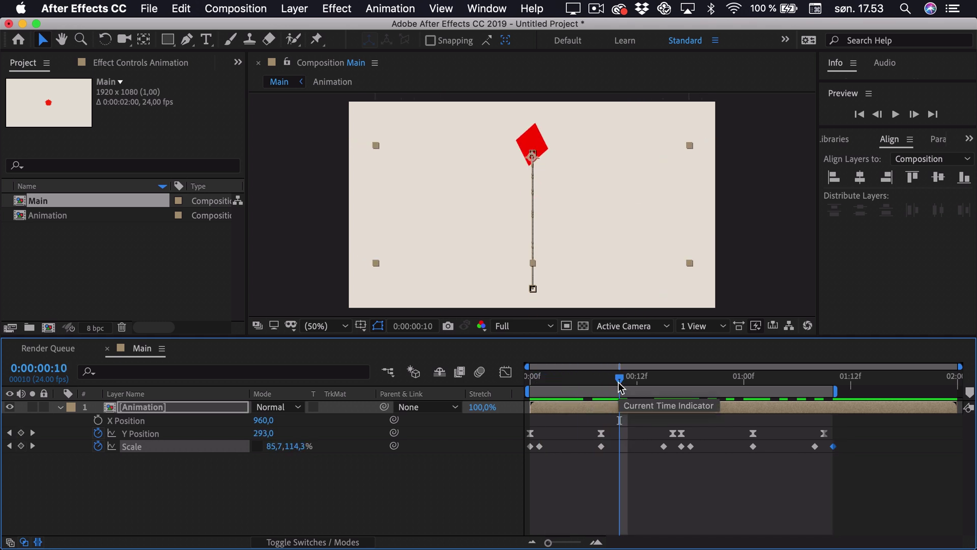
{"action": "left_click_drag", "start_coordinate": [875, 474], "coordinate": [514, 448]}
{"action": "key", "text": "F9"}
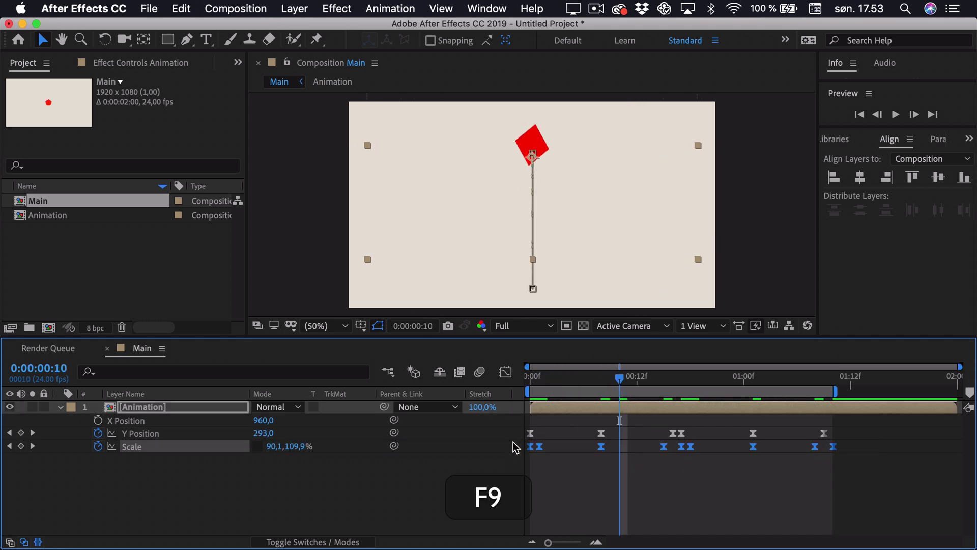
Show the Scale curves in the Graph Editor and lengthen both easing handles of the 100% keyframe at 0:00:00:08.
{"action": "left_click", "coordinate": [506, 372]}
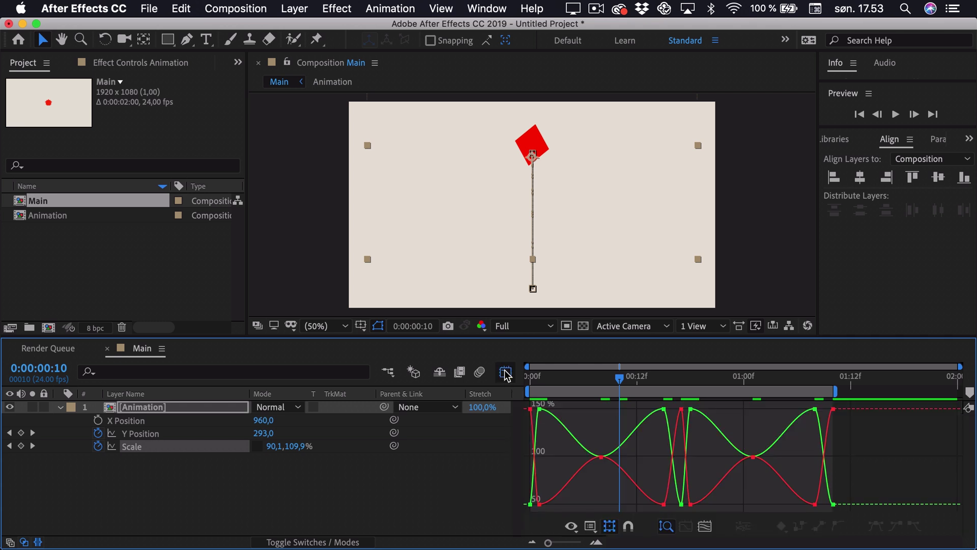
{"action": "left_click_drag", "start_coordinate": [545, 380], "coordinate": [580, 371]}
{"action": "left_click_drag", "start_coordinate": [612, 439], "coordinate": [550, 456]}
{"action": "left_click", "coordinate": [580, 460]}
{"action": "left_click_drag", "start_coordinate": [544, 379], "coordinate": [601, 379]}
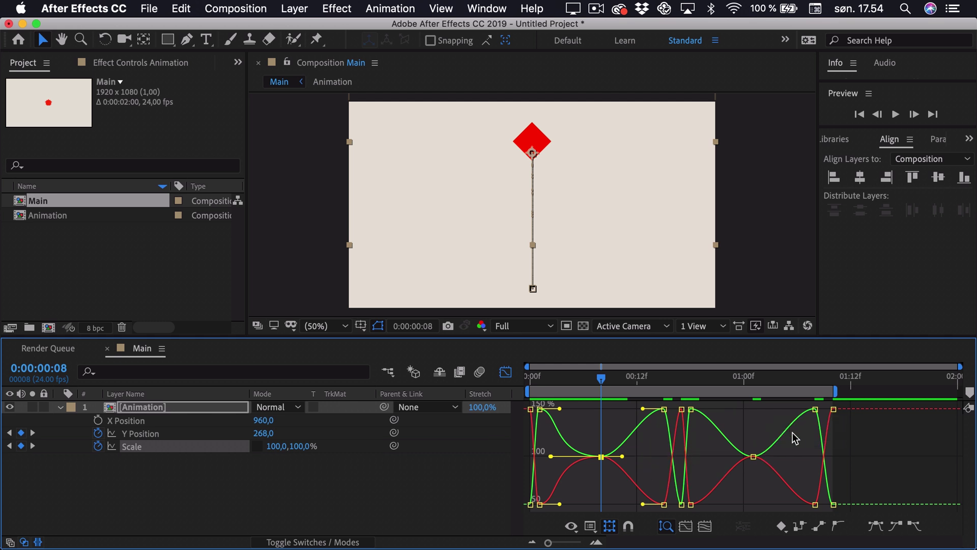
{"action": "left_click_drag", "start_coordinate": [624, 455], "coordinate": [645, 459]}
{"action": "left_click_drag", "start_coordinate": [628, 379], "coordinate": [603, 383]}
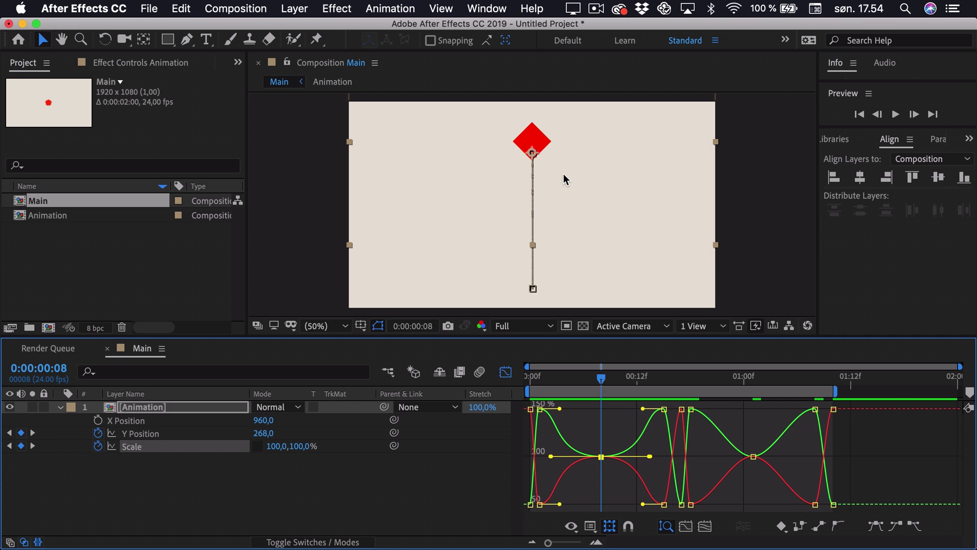
Lengthen both easing handles of the 100% Scale keyframe at 0:00:01:01 and preview the bounce.
{"action": "left_click", "coordinate": [754, 457]}
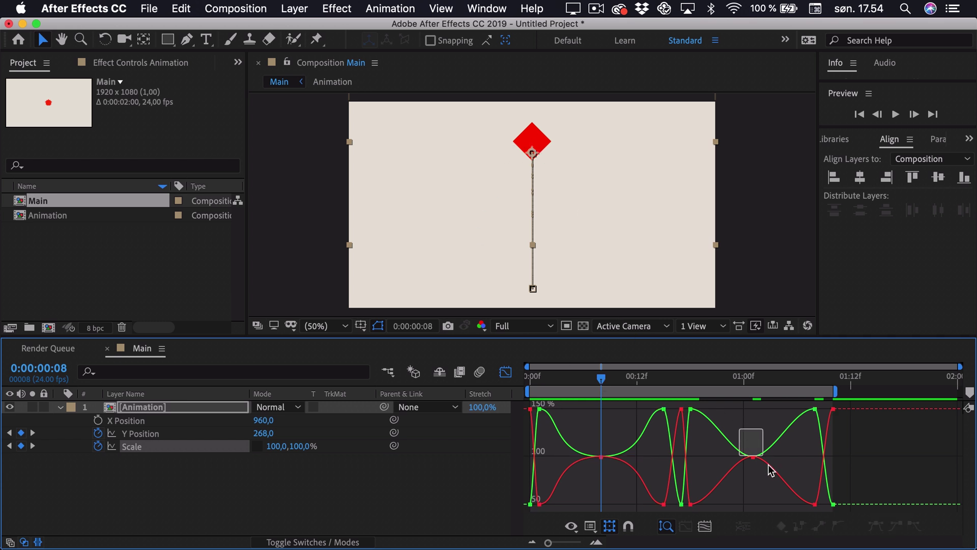
{"action": "left_click_drag", "start_coordinate": [728, 456], "coordinate": [709, 457]}
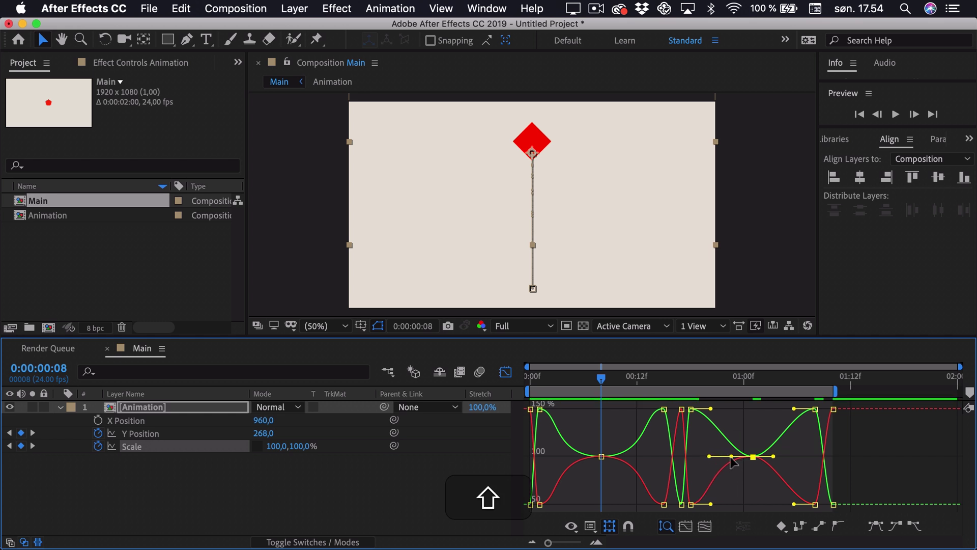
{"action": "left_click_drag", "start_coordinate": [773, 456], "coordinate": [803, 458]}
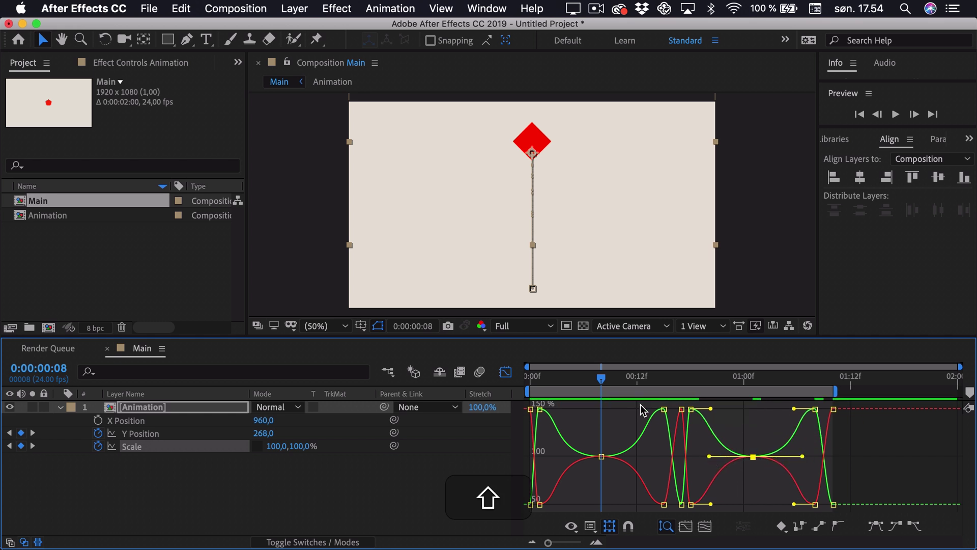
{"action": "key", "text": "shift+space"}
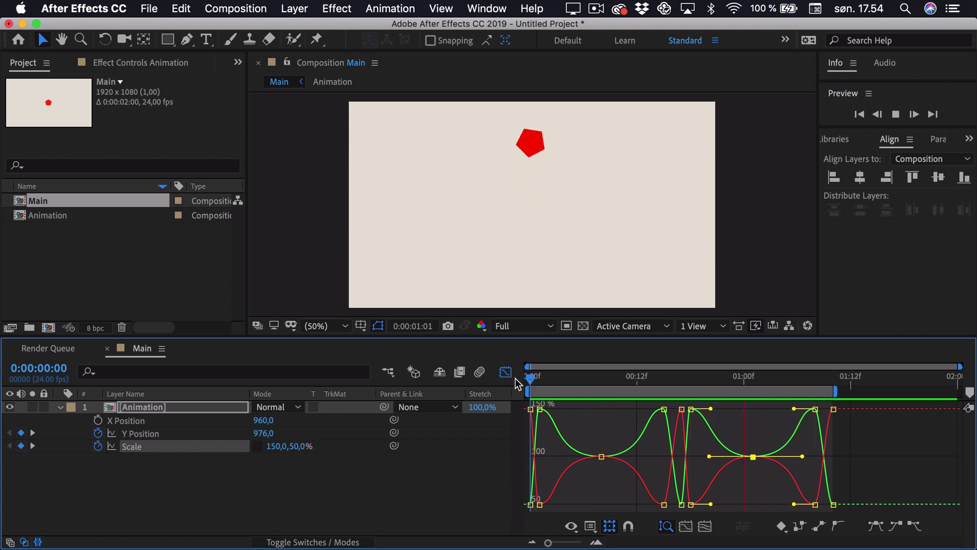
{"action": "key", "text": "space"}
{"action": "left_click_drag", "start_coordinate": [619, 380], "coordinate": [545, 370]}
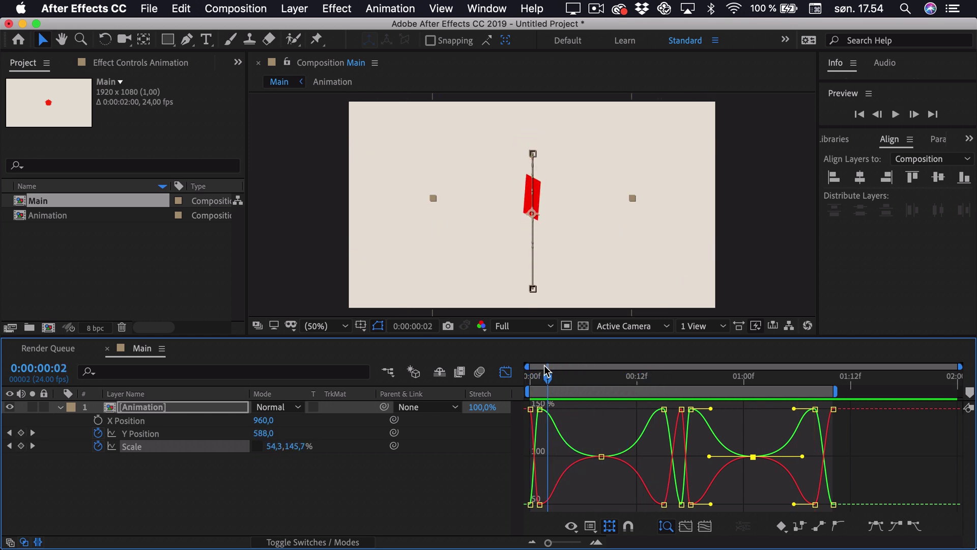
Import the Color Palette image from the Desktop and place it in the Animation composition along the frame's left edge.
{"action": "double_click", "coordinate": [140, 410]}
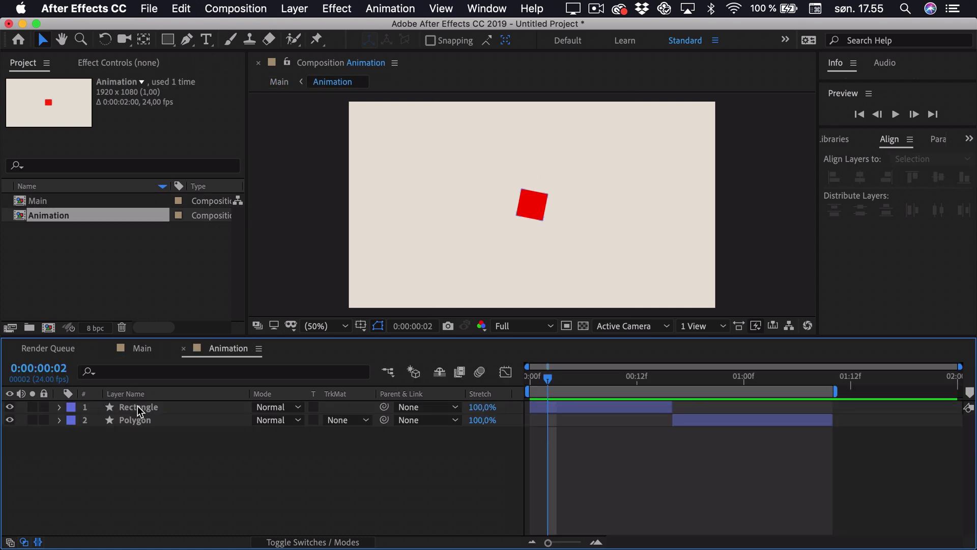
{"action": "double_click", "coordinate": [142, 275]}
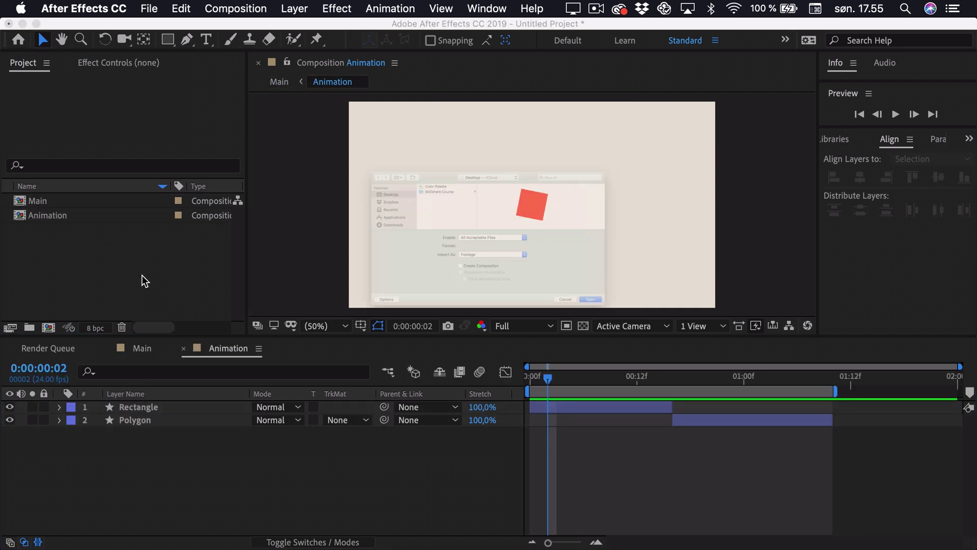
{"action": "left_click", "coordinate": [336, 104]}
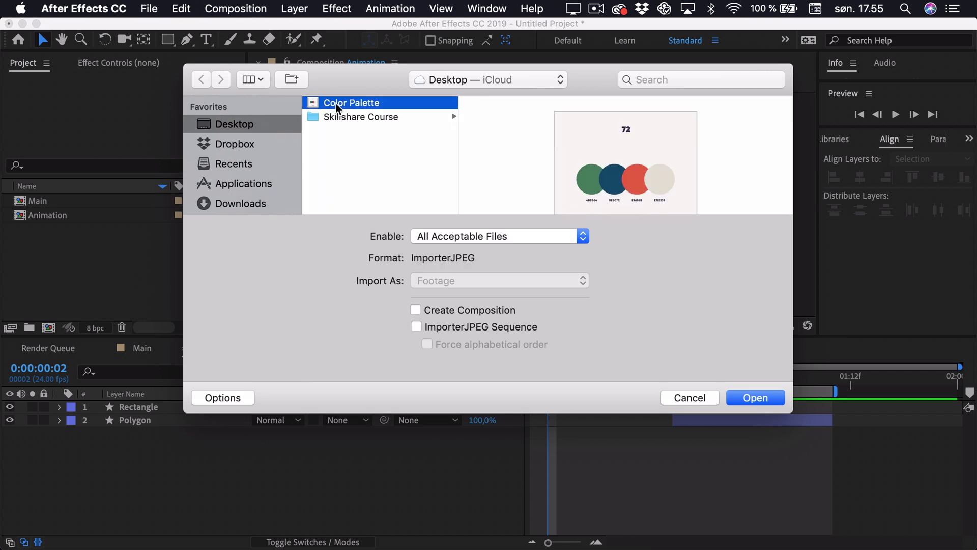
{"action": "left_click", "coordinate": [753, 398]}
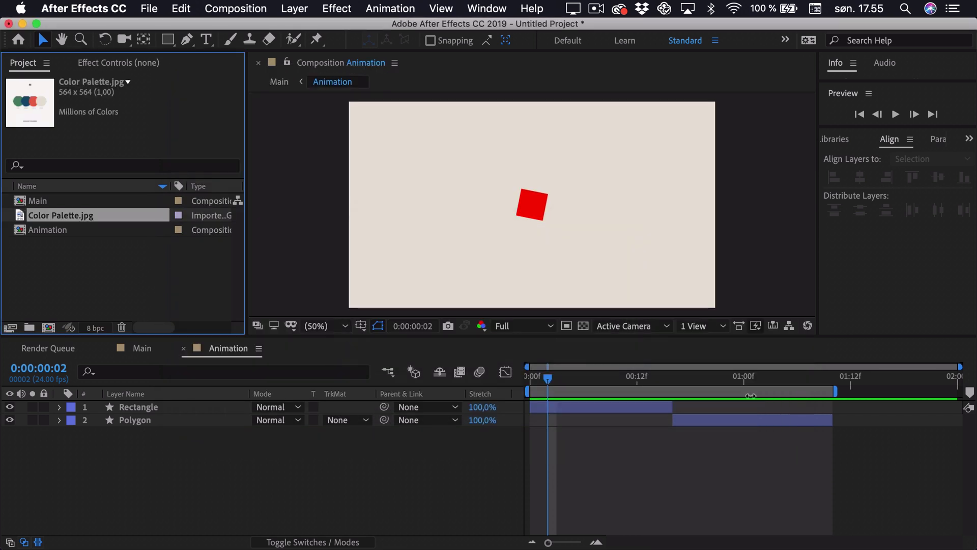
{"action": "left_click_drag", "start_coordinate": [91, 215], "coordinate": [402, 217]}
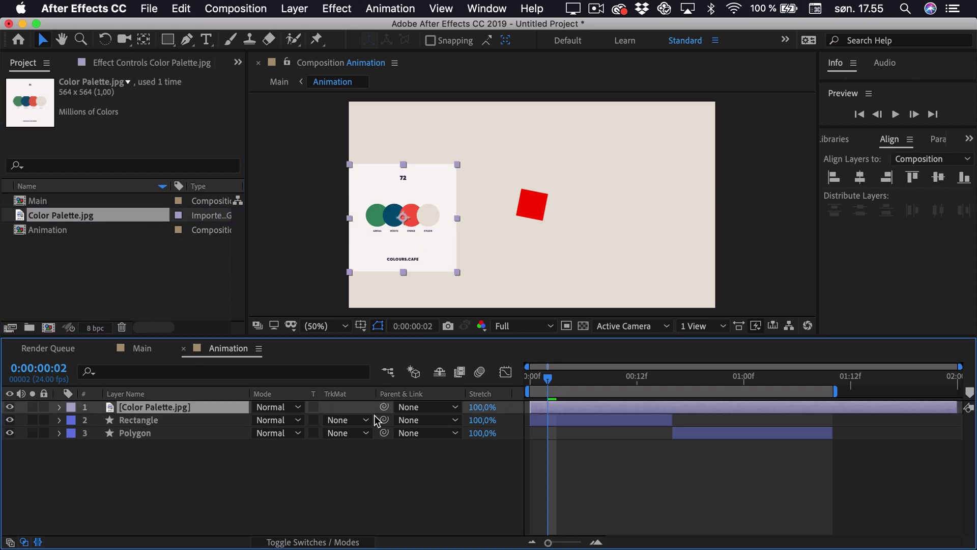
{"action": "left_click", "coordinate": [370, 450]}
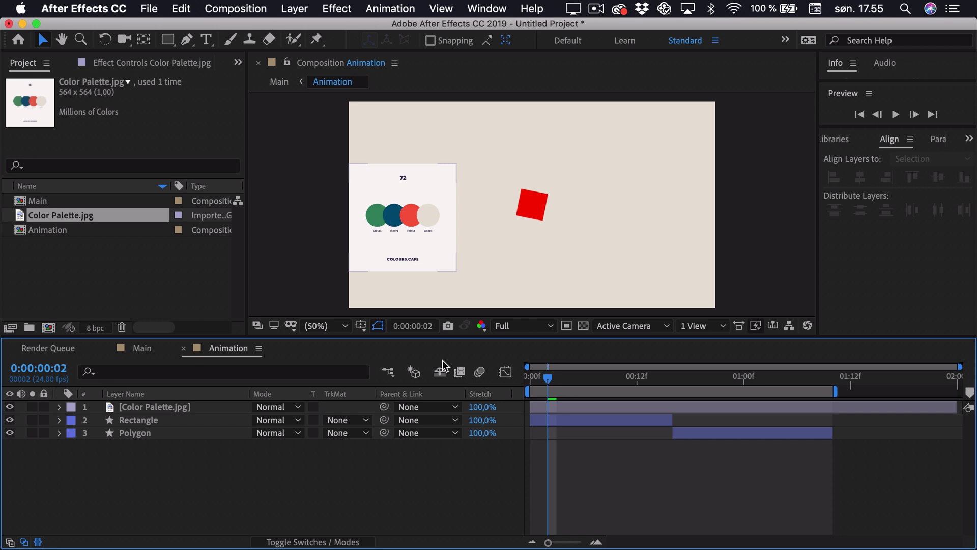
Set the Rectangle layer's fill to the dark blue 0E5072 sampled from the color palette image.
{"action": "left_click", "coordinate": [184, 420]}
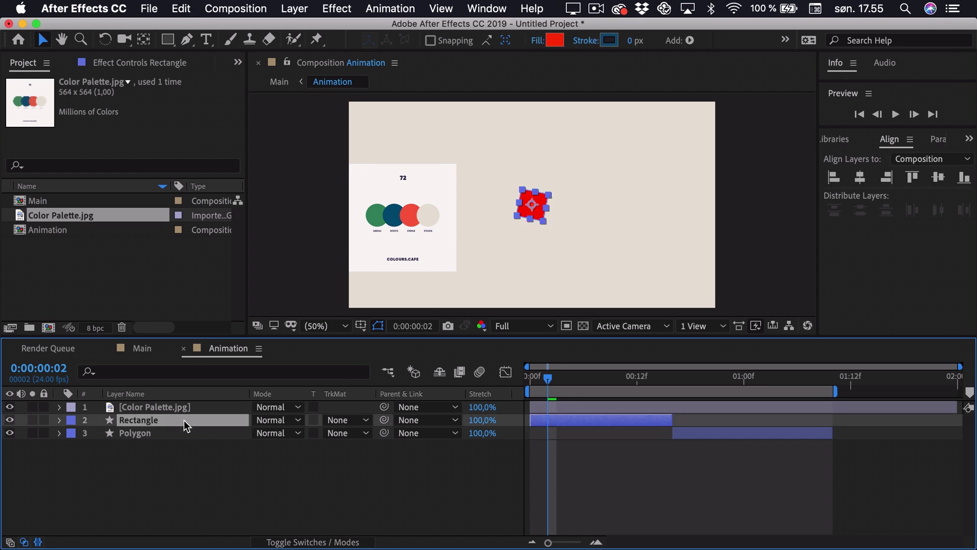
{"action": "left_click", "coordinate": [554, 40]}
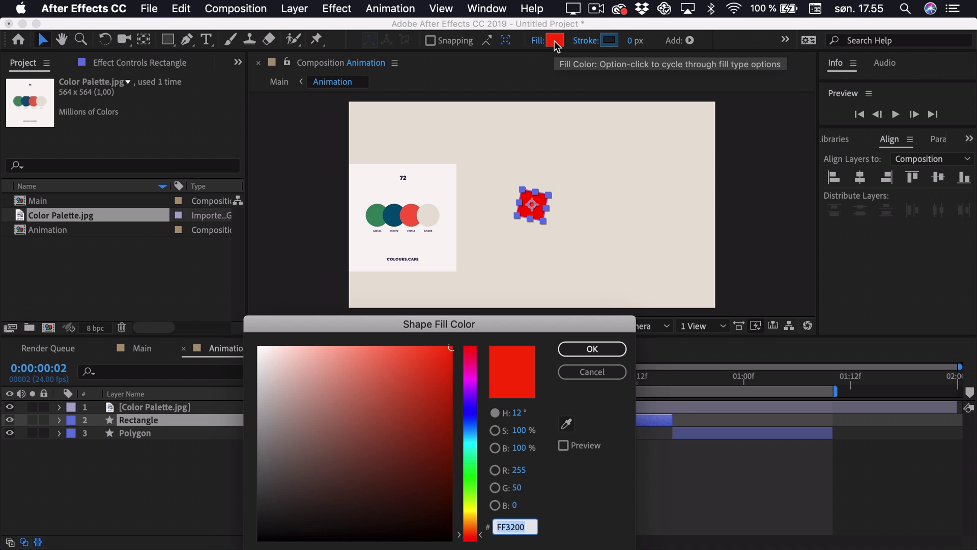
{"action": "left_click", "coordinate": [566, 423]}
{"action": "left_click", "coordinate": [393, 213]}
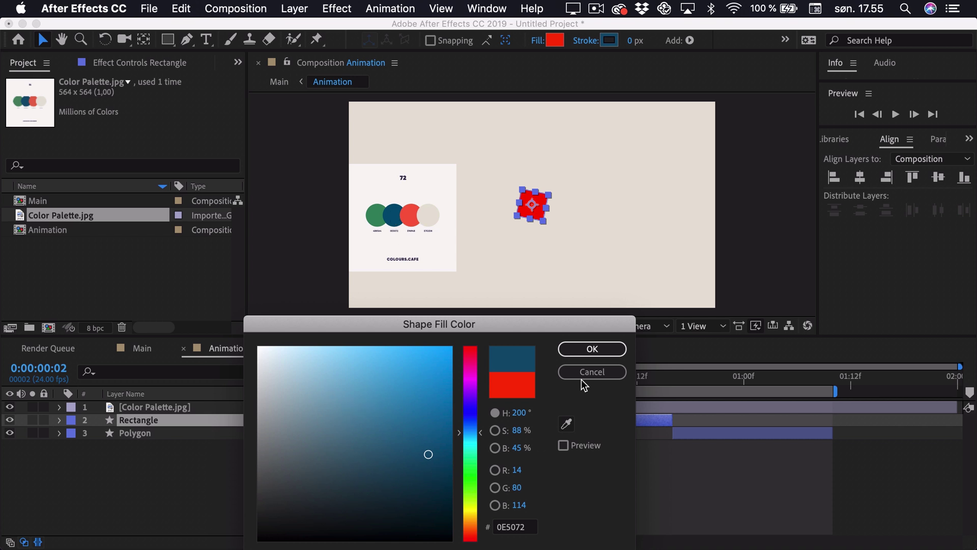
{"action": "left_click", "coordinate": [592, 349]}
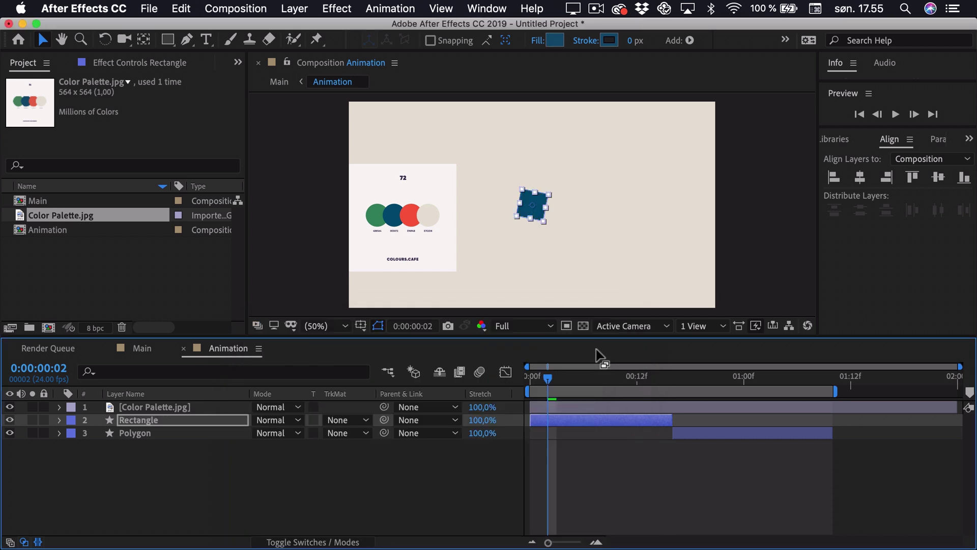
Set the Polygon layer's fill to the palette's coral red E86A4B and delete the Color Palette layer from the composition.
{"action": "left_click_drag", "start_coordinate": [633, 374], "coordinate": [742, 381]}
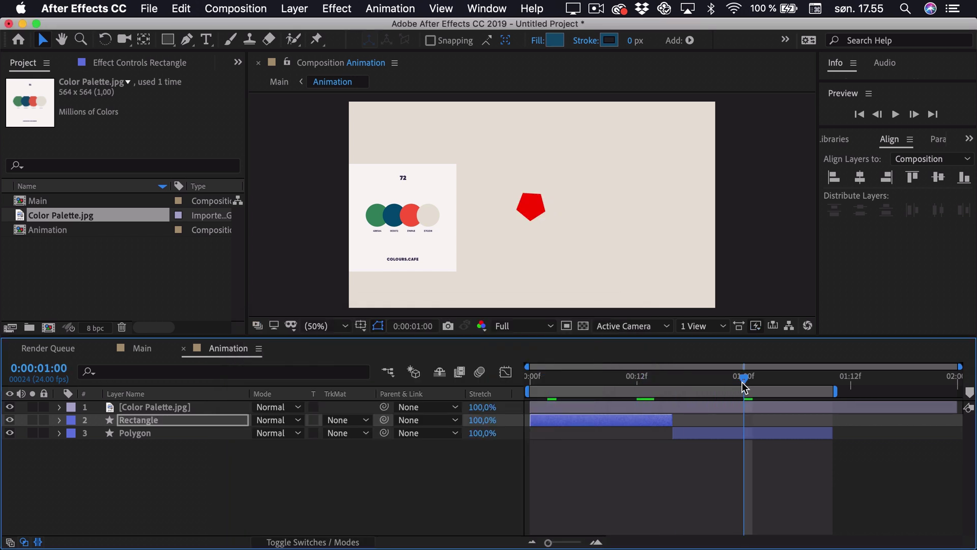
{"action": "left_click", "coordinate": [740, 432]}
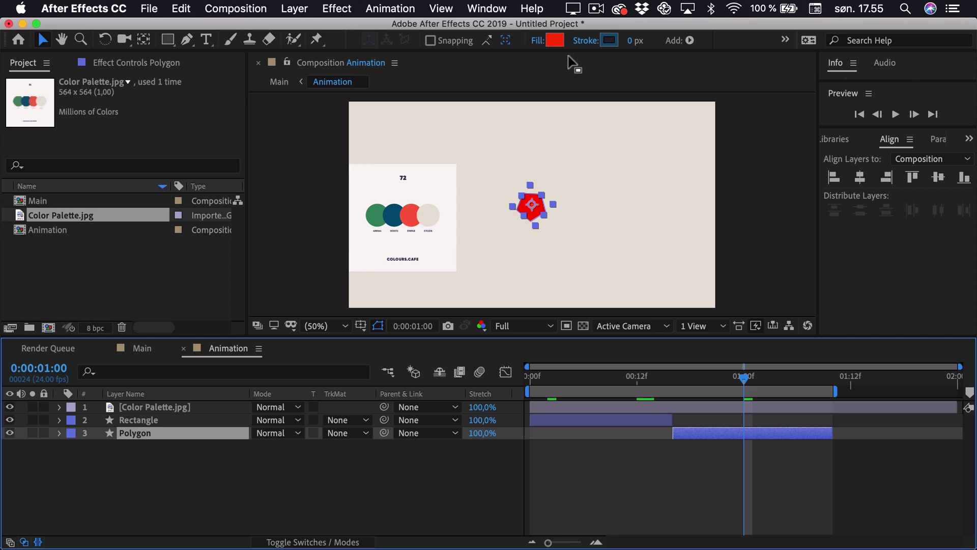
{"action": "left_click", "coordinate": [558, 41]}
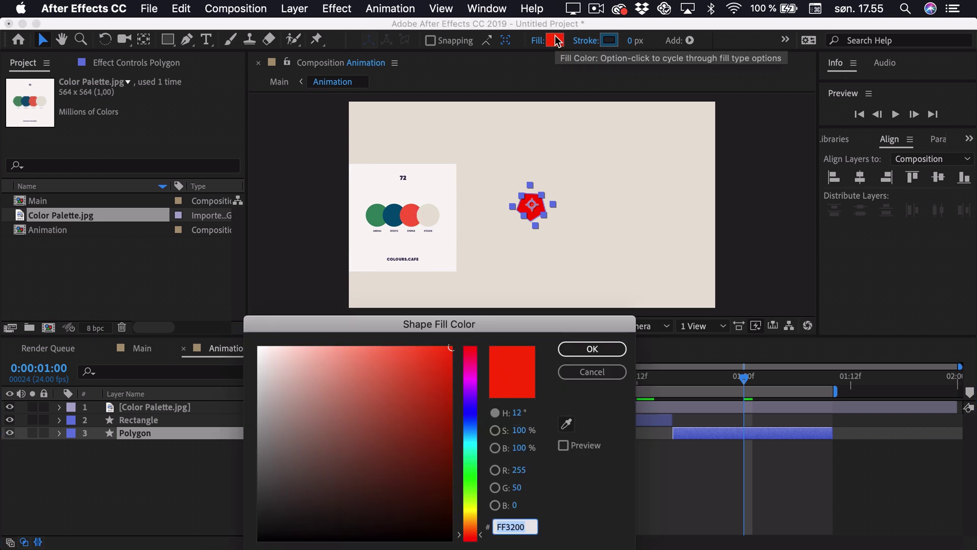
{"action": "left_click", "coordinate": [566, 424]}
{"action": "left_click", "coordinate": [411, 214]}
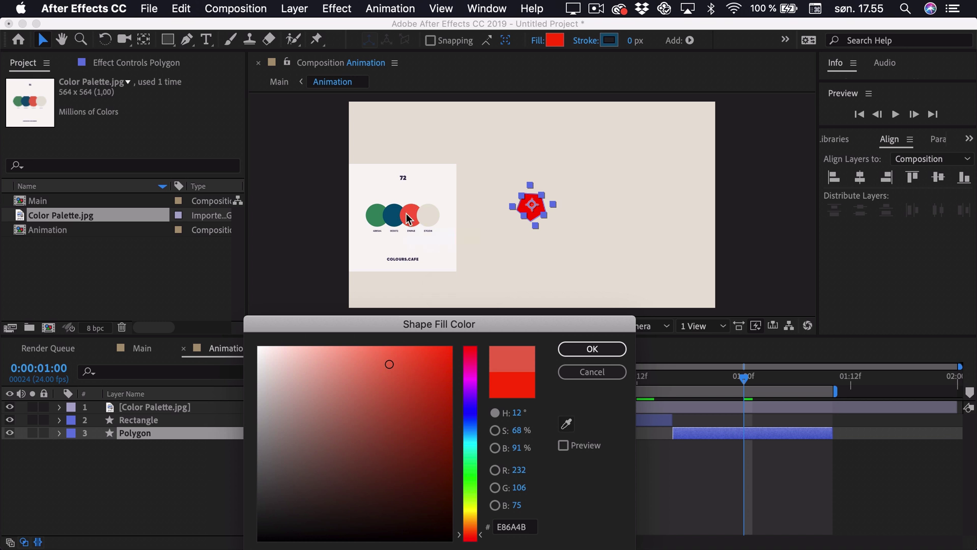
{"action": "left_click", "coordinate": [592, 349]}
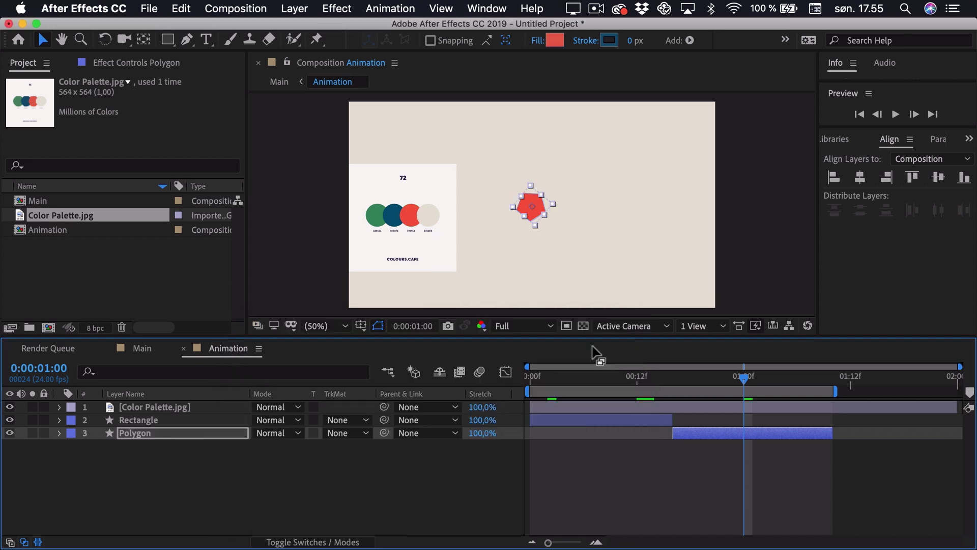
{"action": "left_click", "coordinate": [163, 407]}
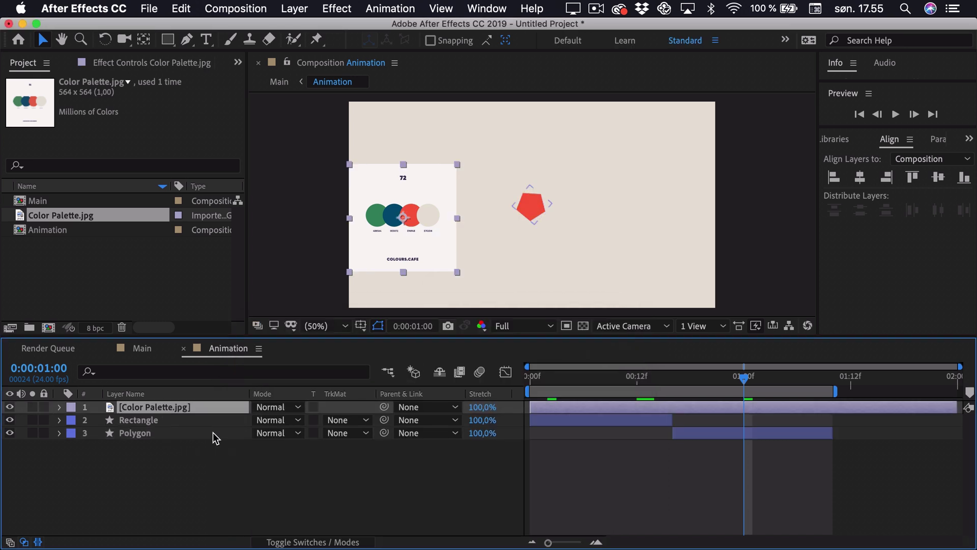
{"action": "key", "text": "BackSpace"}
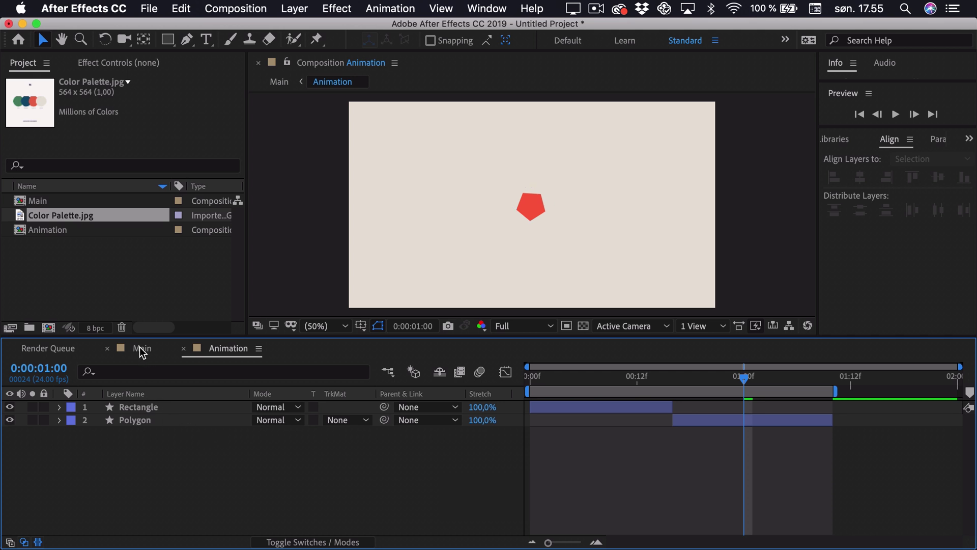
Return to the Main composition, close the Graph Editor and preview the recolored animation from the start.
{"action": "left_click", "coordinate": [142, 349]}
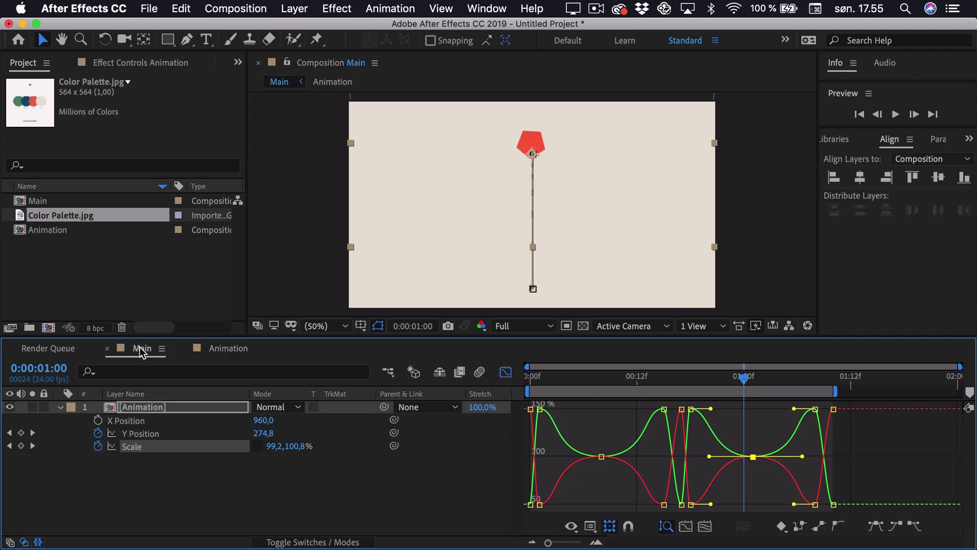
{"action": "left_click", "coordinate": [506, 373]}
{"action": "key", "text": "Home"}
{"action": "key", "text": "space"}
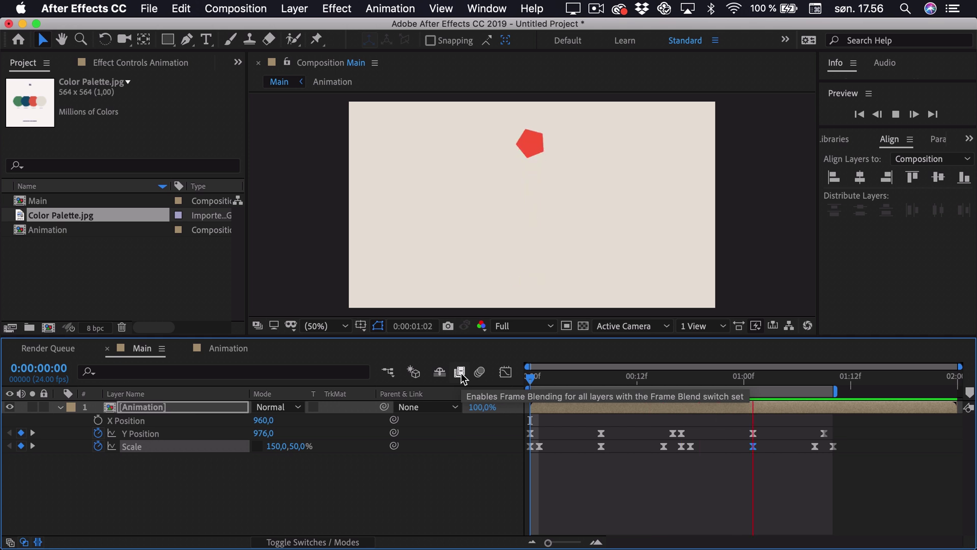
At frame 17, draw a straight horizontal line across the squashed pentagon's base with the Pen tool and set its stroke width to 10 px.
{"action": "left_click", "coordinate": [686, 450]}
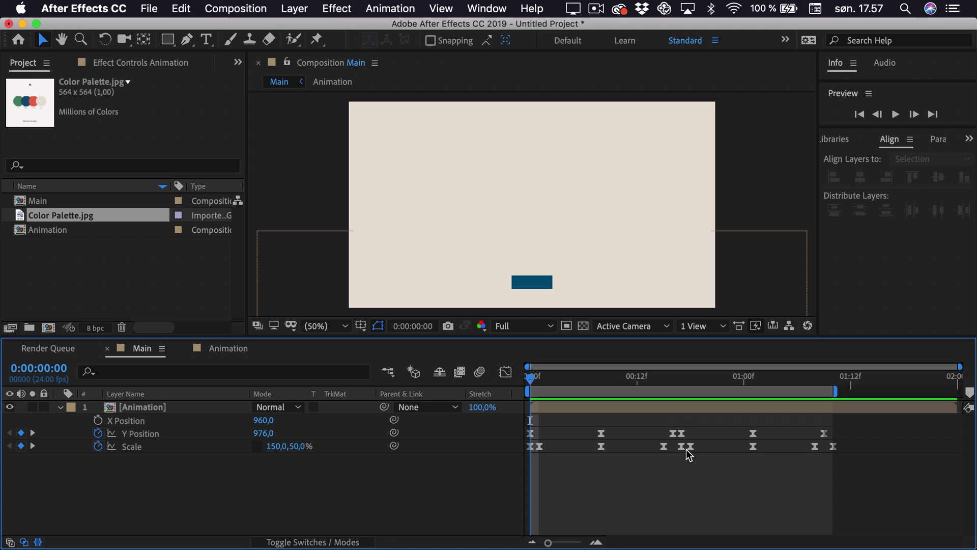
{"action": "left_click_drag", "start_coordinate": [530, 378], "coordinate": [680, 383]}
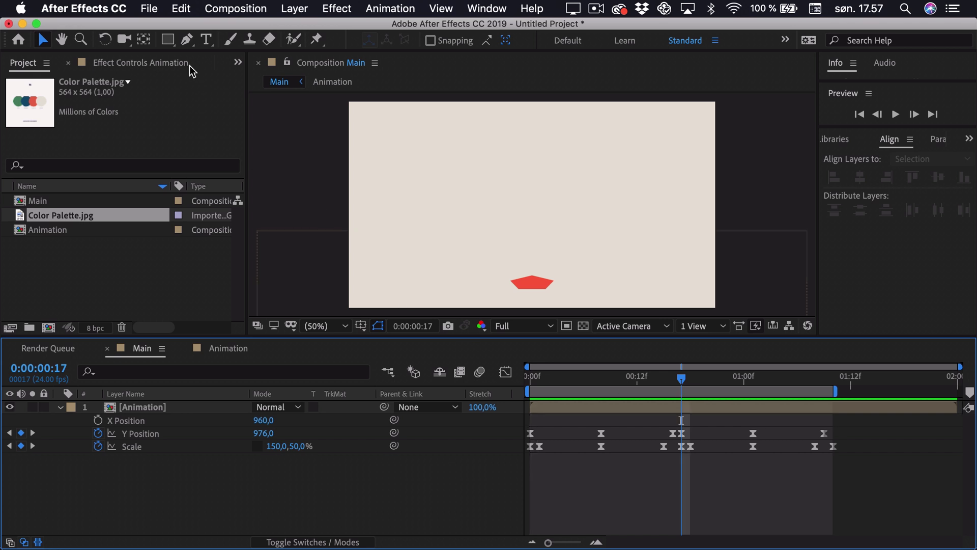
{"action": "left_click", "coordinate": [188, 40]}
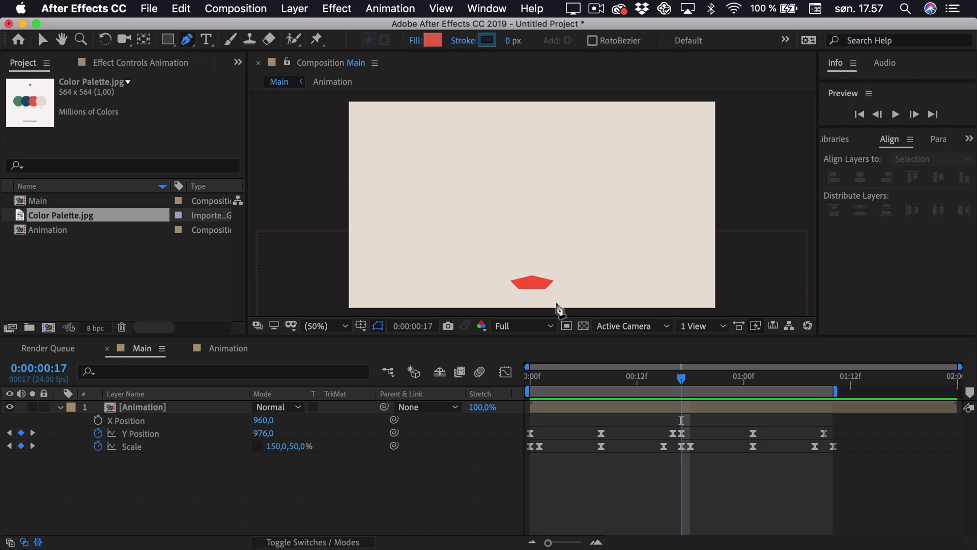
{"action": "left_click", "coordinate": [505, 288]}
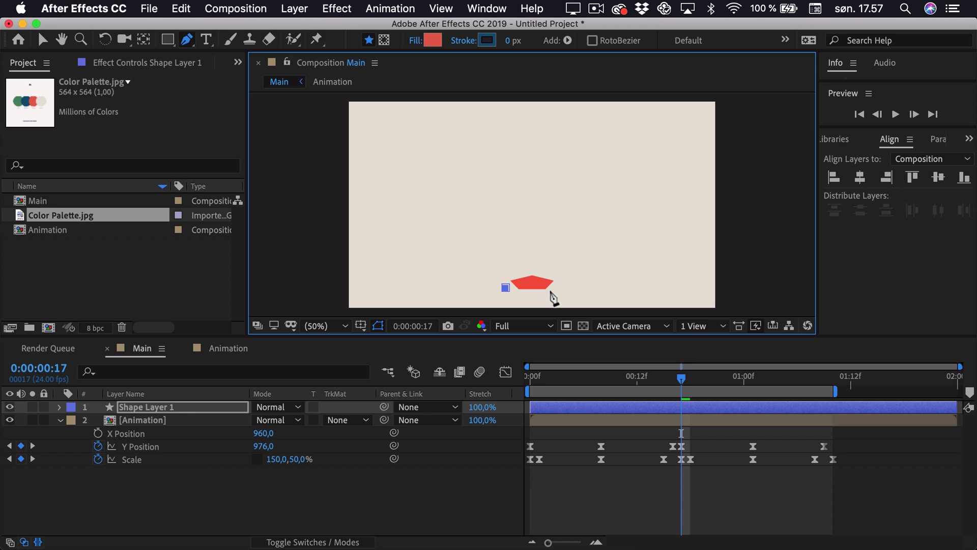
{"action": "left_click_drag", "start_coordinate": [559, 289], "coordinate": [559, 289]}
{"action": "key", "text": "shift"}
{"action": "left_click_drag", "start_coordinate": [558, 287], "coordinate": [560, 288]}
{"action": "left_click_drag", "start_coordinate": [514, 46], "coordinate": [519, 45]}
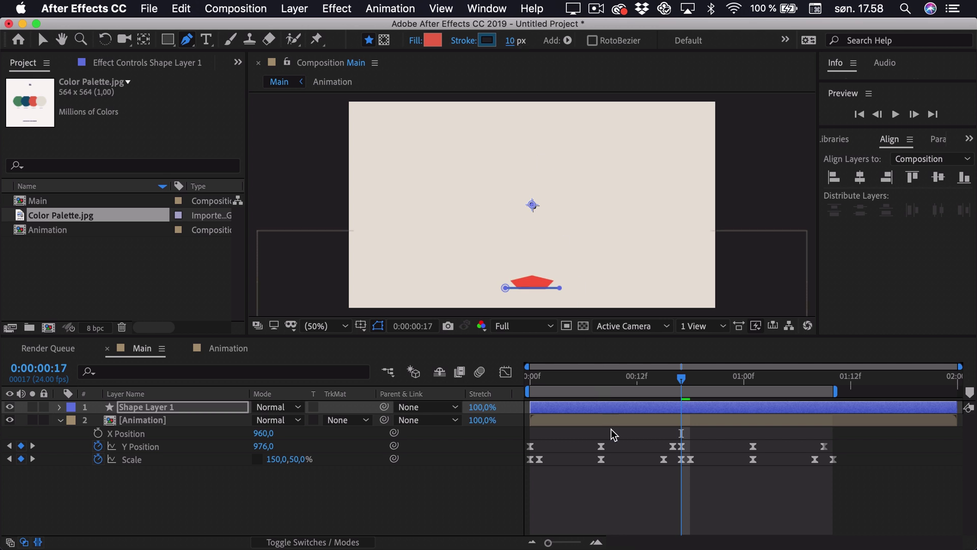
{"action": "left_click", "coordinate": [609, 428]}
Set the line's stroke color to the coral red E86A4B sampled from the pentagon at frame 16.
{"action": "mouse_move", "coordinate": [685, 383]}
{"action": "left_mouse_down"}
{"action": "mouse_move", "coordinate": [696, 383]}
{"action": "mouse_move", "coordinate": [665, 383]}
{"action": "mouse_move", "coordinate": [685, 383]}
{"action": "mouse_move", "coordinate": [668, 377]}
{"action": "mouse_move", "coordinate": [677, 375]}
{"action": "left_mouse_up"}
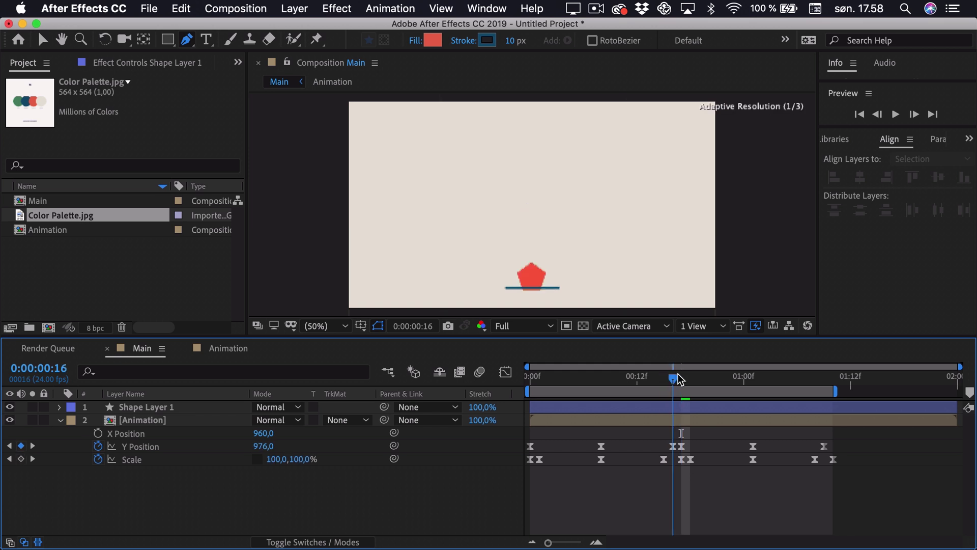
{"action": "left_click", "coordinate": [682, 407]}
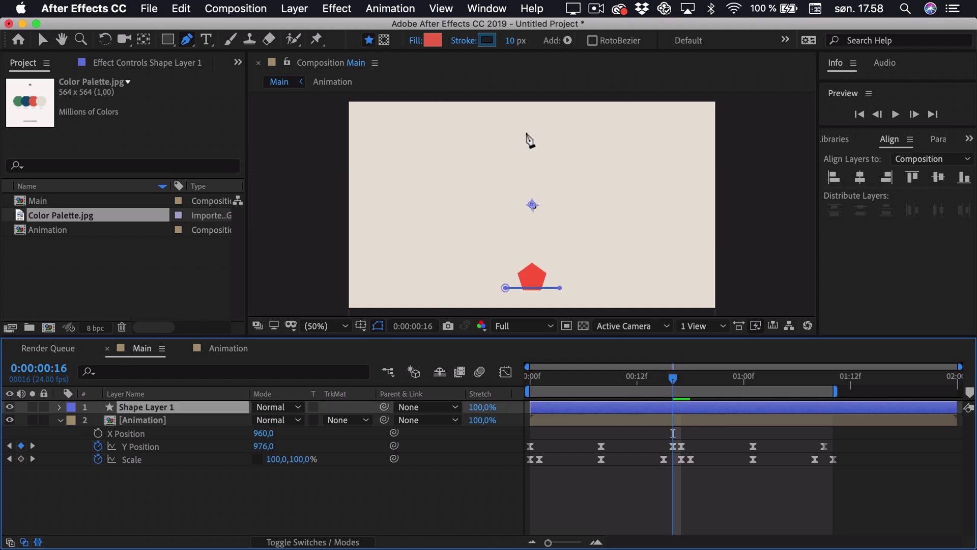
{"action": "left_click", "coordinate": [489, 43]}
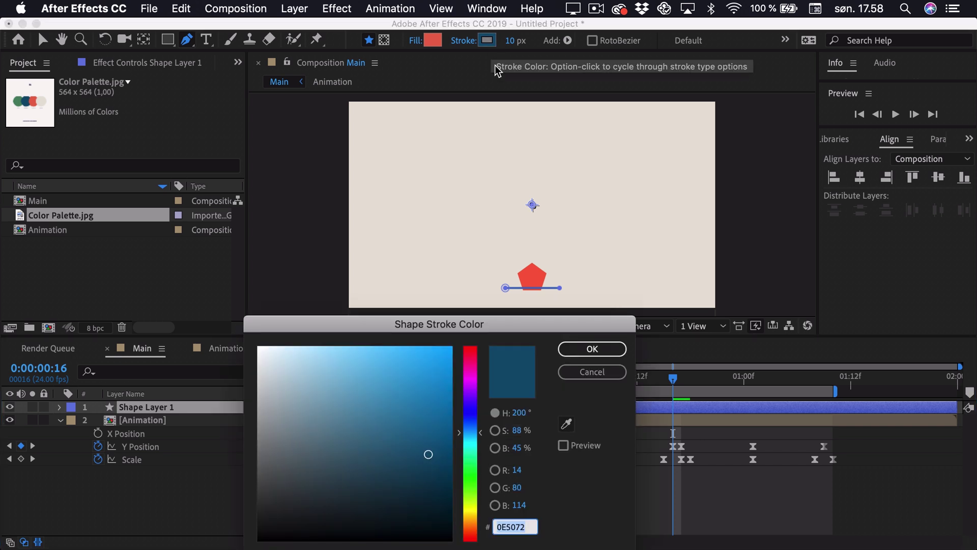
{"action": "left_click", "coordinate": [566, 425]}
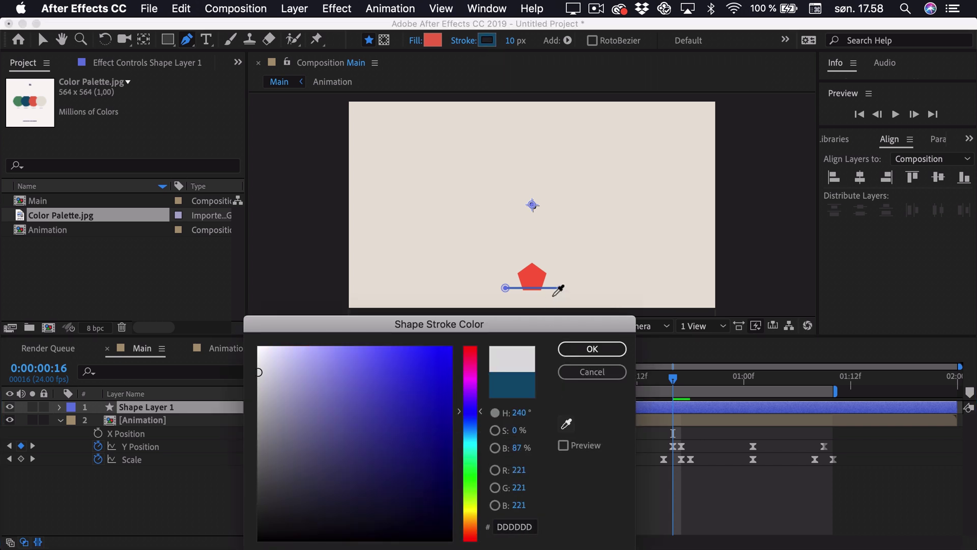
{"action": "left_click", "coordinate": [535, 269]}
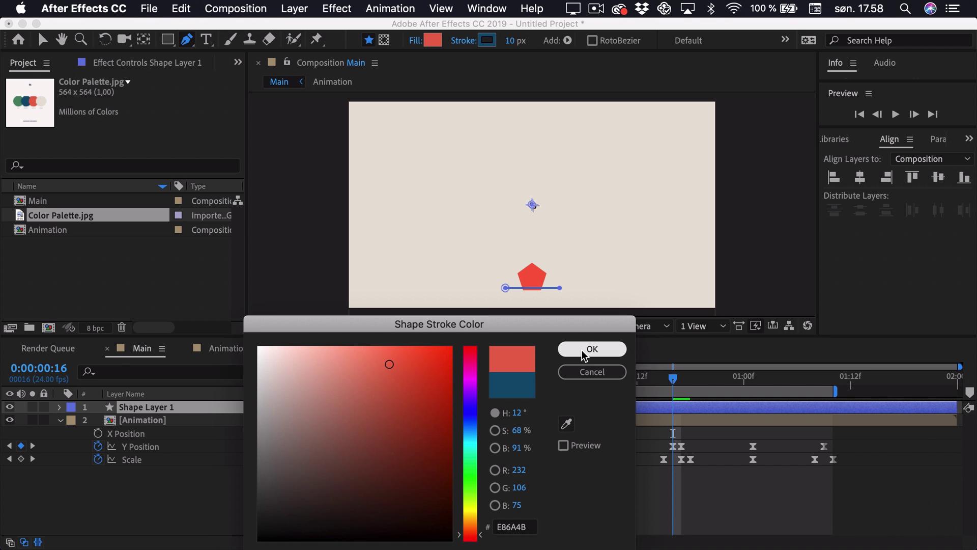
{"action": "left_click", "coordinate": [582, 350]}
{"action": "left_click", "coordinate": [564, 452]}
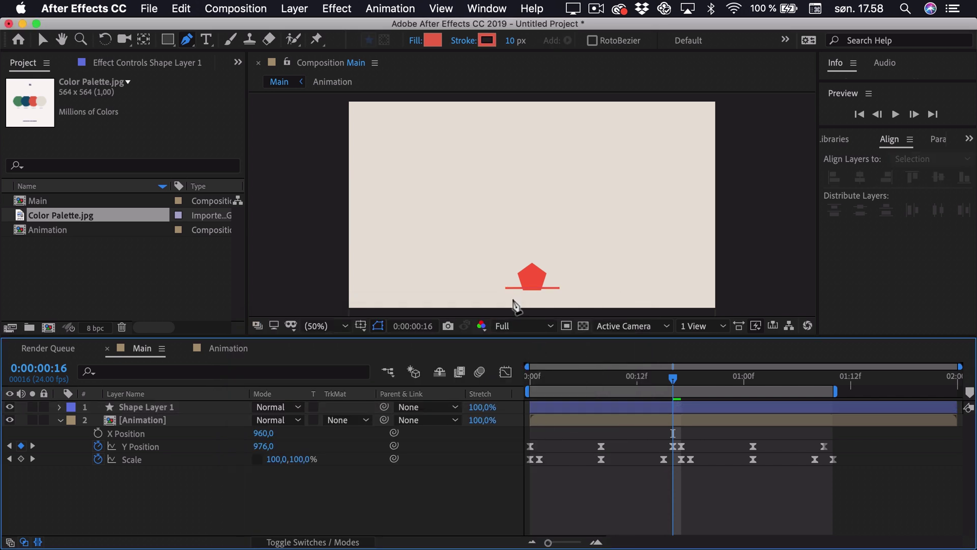
Nudge the line layer down until it sits right under the pentagon's base.
{"action": "left_click", "coordinate": [622, 407]}
{"action": "key", "text": "Down"}
{"action": "key", "text": "Down"}
{"action": "key", "text": "Down"}
{"action": "key", "text": "Down"}
{"action": "key", "text": "Down"}
{"action": "key", "text": "Down"}
{"action": "key", "text": "Down"}
{"action": "key", "text": "Down"}
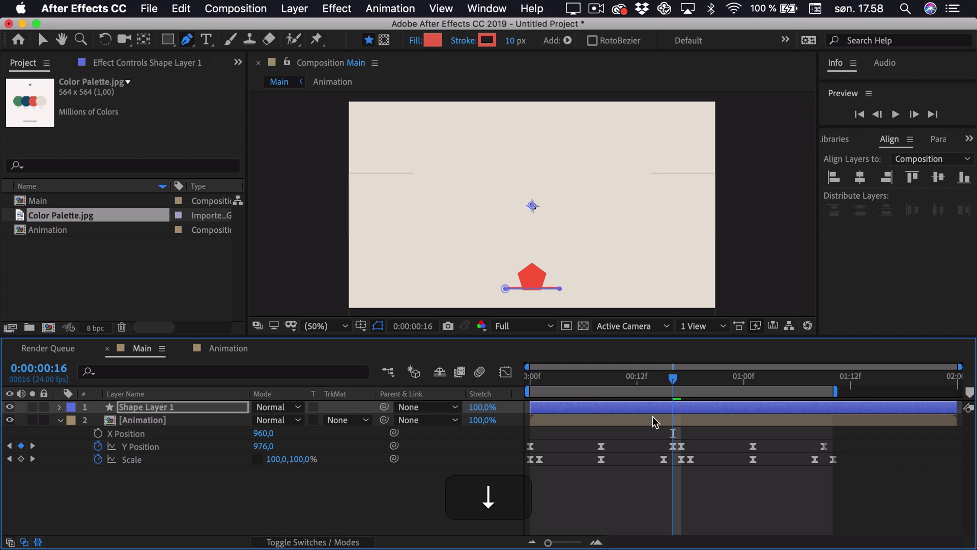
{"action": "left_click", "coordinate": [654, 458]}
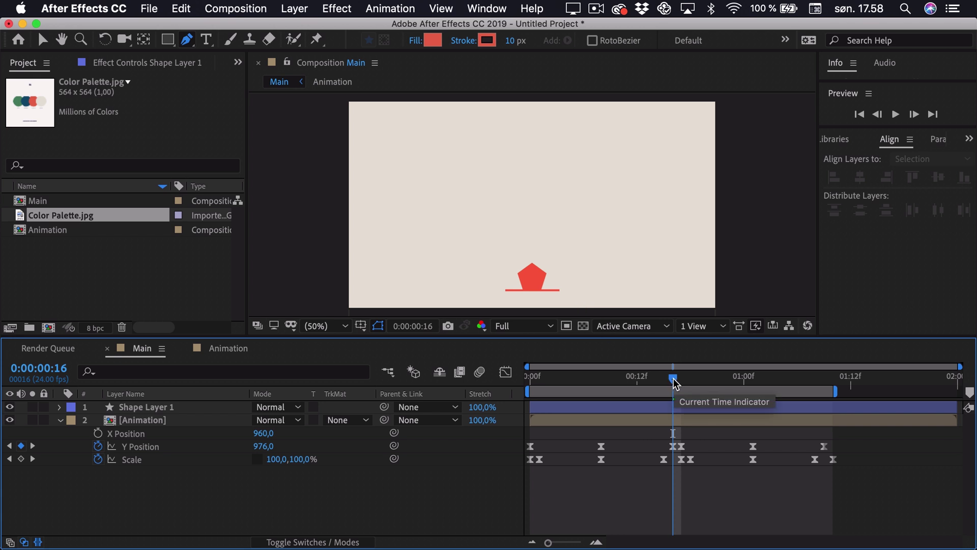
Trim the line layer's start to frame 15 and rename the layer Stroke Accent.
{"action": "left_click_drag", "start_coordinate": [672, 378], "coordinate": [664, 381]}
{"action": "left_click_drag", "start_coordinate": [531, 406], "coordinate": [665, 408]}
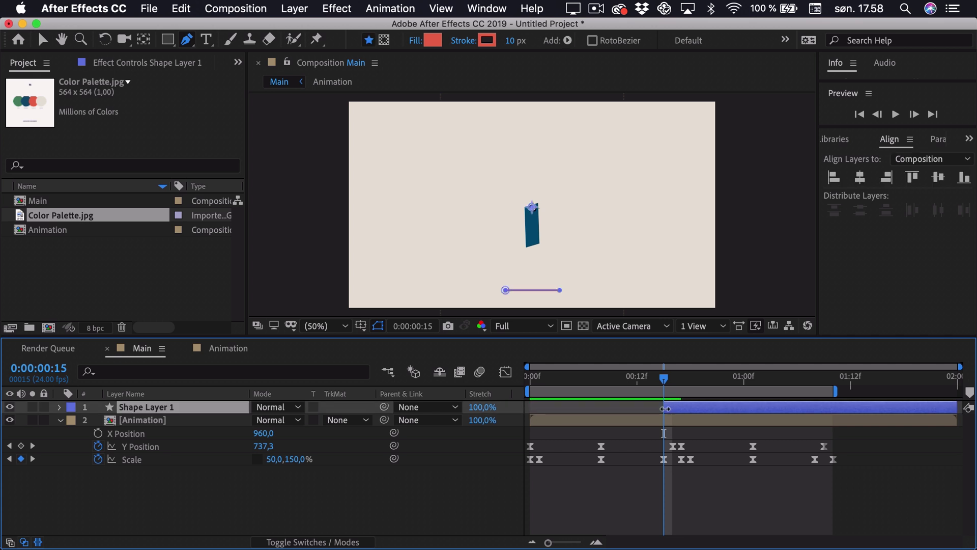
{"action": "key", "text": "Return"}
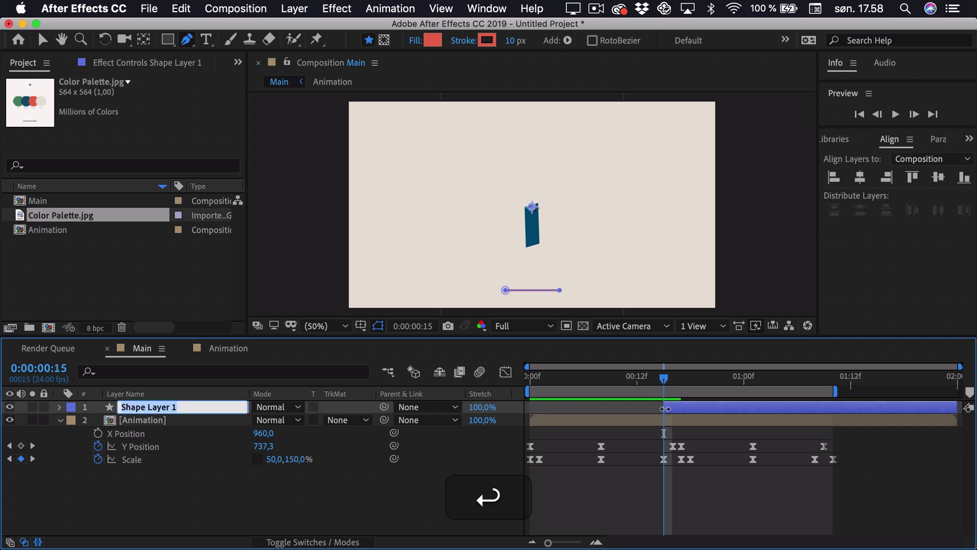
{"action": "type", "text": "Stroke "}
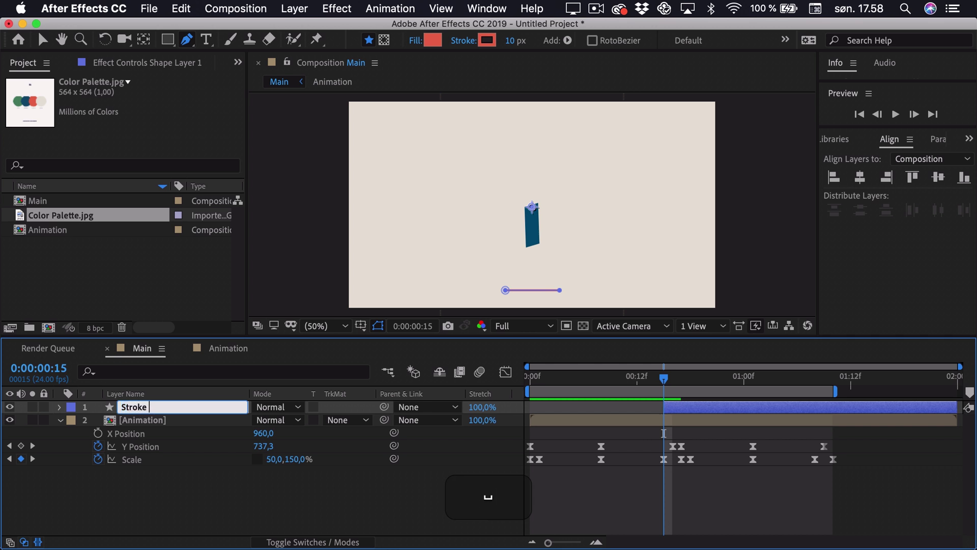
{"action": "type", "text": "Accent"}
{"action": "key", "text": "Return"}
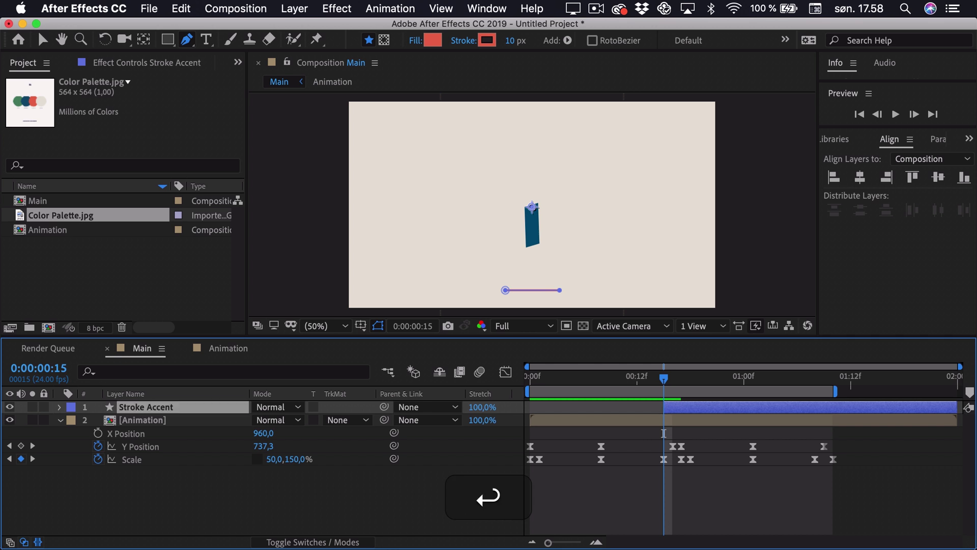
Add a Trim Paths operator to the Stroke Accent layer and expand its properties.
{"action": "left_click", "coordinate": [59, 407]}
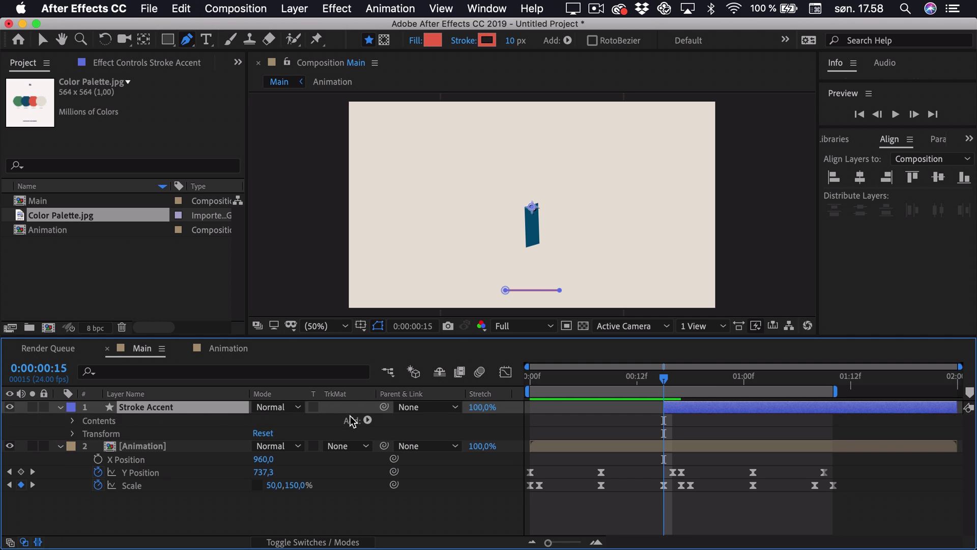
{"action": "left_click", "coordinate": [368, 420]}
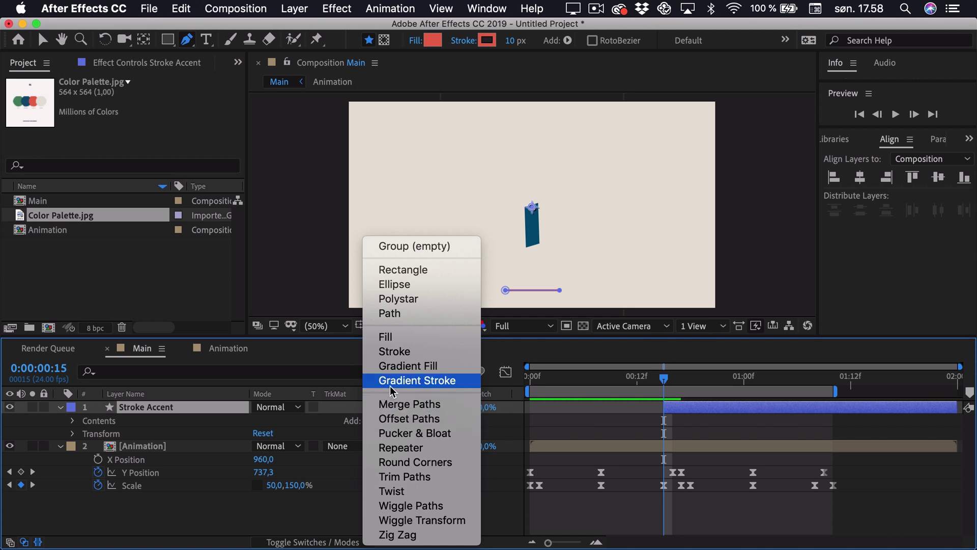
{"action": "left_click", "coordinate": [404, 477]}
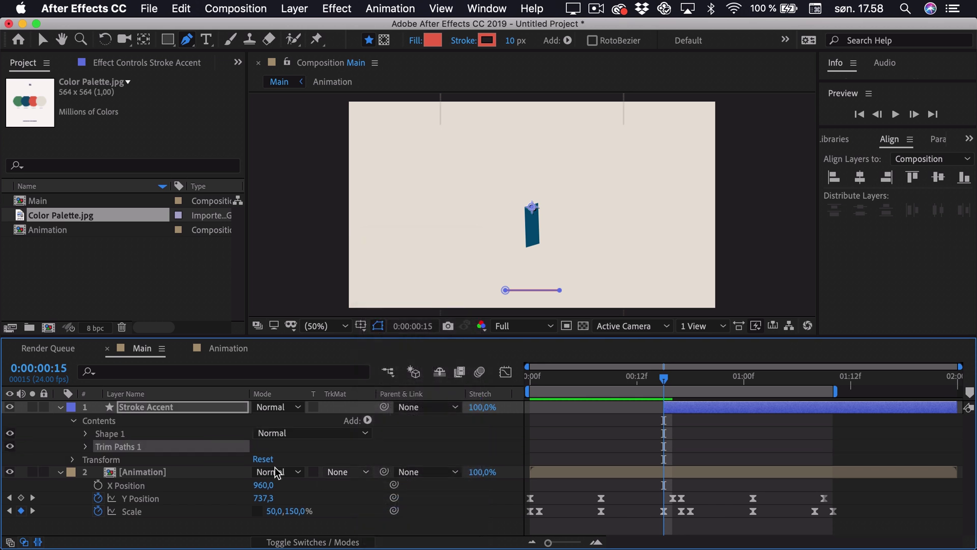
{"action": "left_click", "coordinate": [86, 447]}
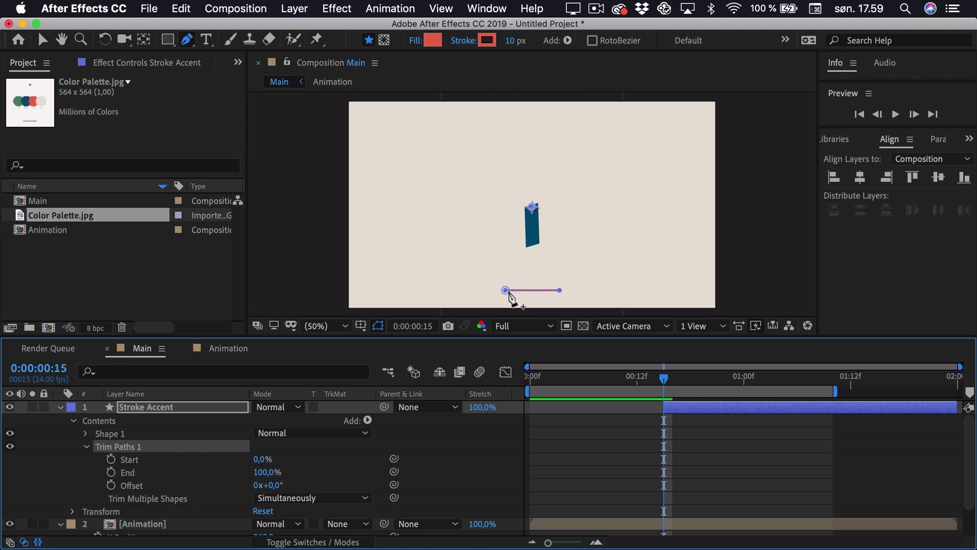
Set the Trim Paths Start and End to 50% and keyframe both at frame 15.
{"action": "left_click", "coordinate": [262, 459]}
{"action": "type", "text": "50"}
{"action": "key", "text": "Tab"}
{"action": "type", "text": "50"}
{"action": "key", "text": "Return"}
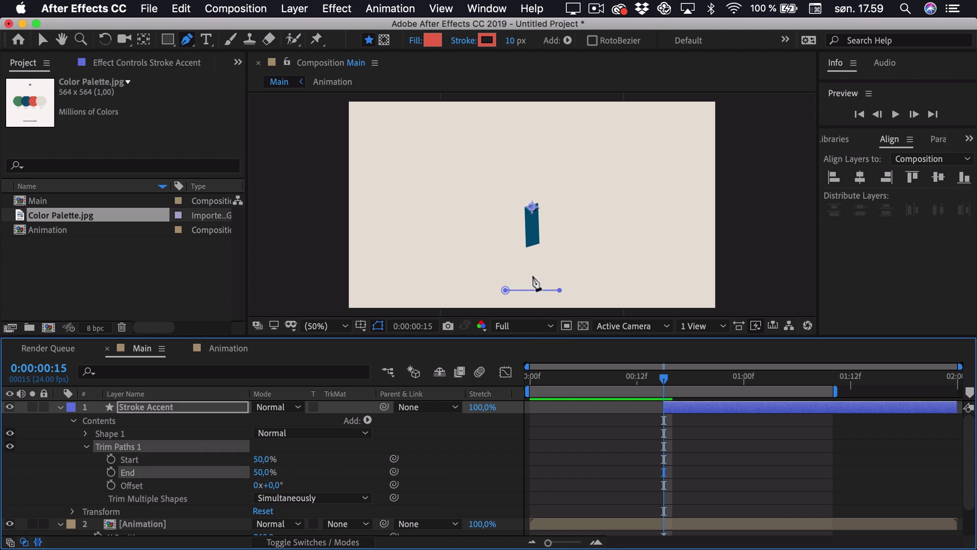
{"action": "left_click", "coordinate": [127, 460], "text": "shift"}
{"action": "left_click", "coordinate": [111, 459]}
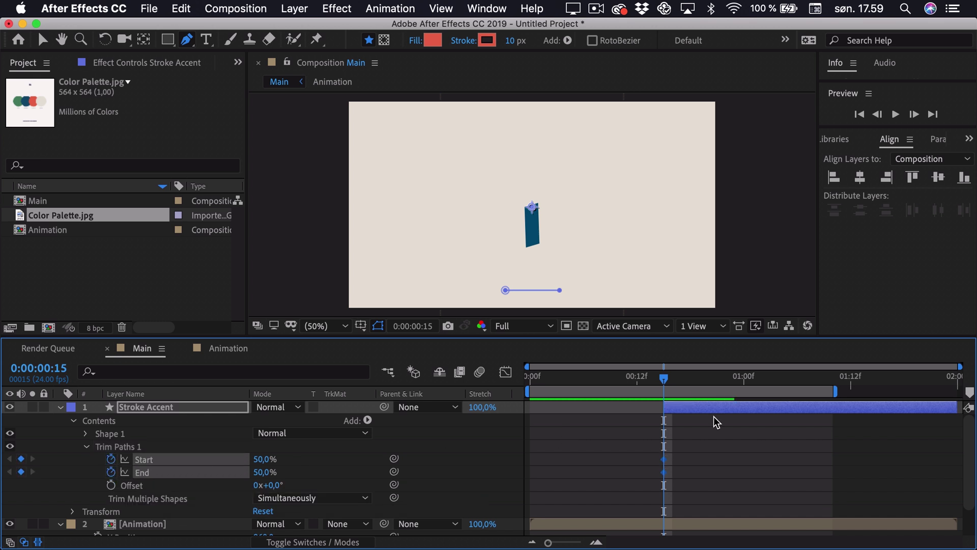
Six frames further on, at frame 21, keyframe the Trim Paths Start at 0% and End at 100%.
{"action": "key", "text": "super"}
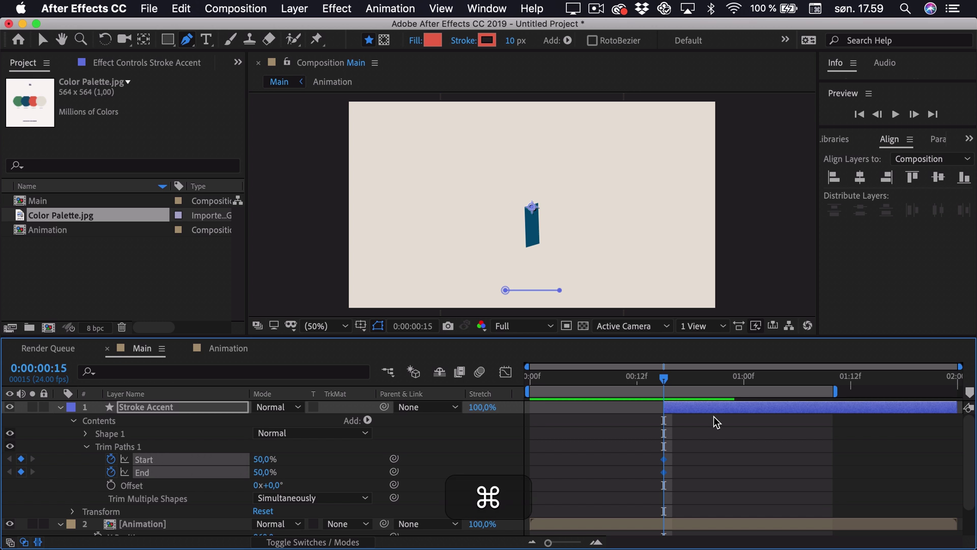
{"action": "key", "text": "super+Right"}
{"action": "key", "text": "super+Right"}
{"action": "key", "text": "super+Right"}
{"action": "key", "text": "super+Right"}
{"action": "key", "text": "super+Right"}
{"action": "key", "text": "super+Right"}
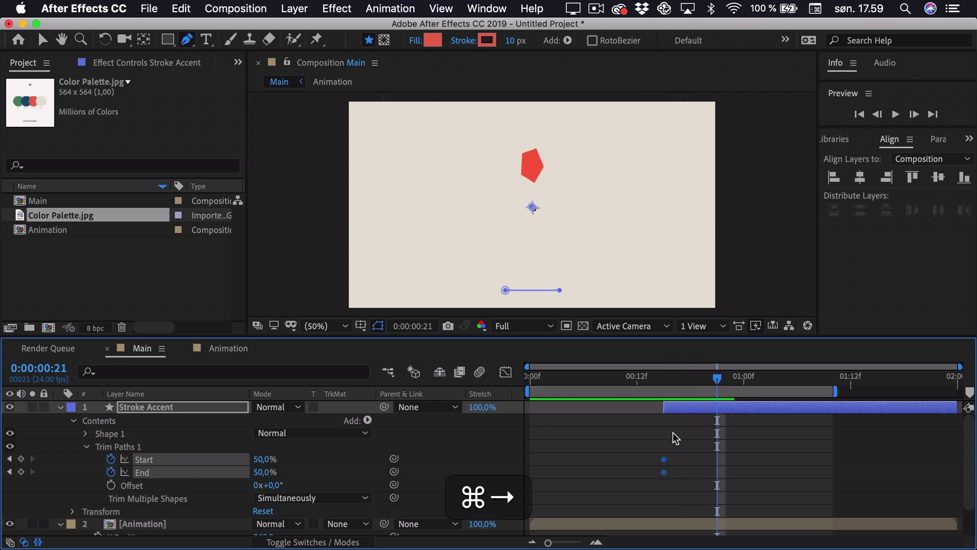
{"action": "left_click", "coordinate": [566, 452]}
{"action": "left_click", "coordinate": [260, 459]}
{"action": "type", "text": "0"}
{"action": "key", "text": "Tab"}
{"action": "type", "text": "100"}
{"action": "key", "text": "Return"}
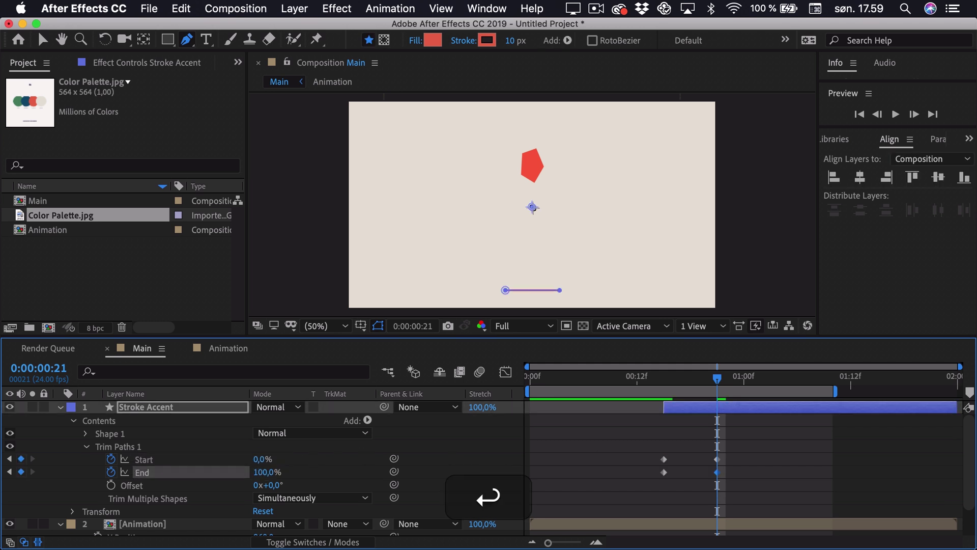
Apply Easy Ease to all Trim Paths Start and End keyframes and lengthen the incoming ease at frame 21 in the Graph Editor.
{"action": "left_click", "coordinate": [651, 423]}
{"action": "left_click_drag", "start_coordinate": [659, 372], "coordinate": [717, 366]}
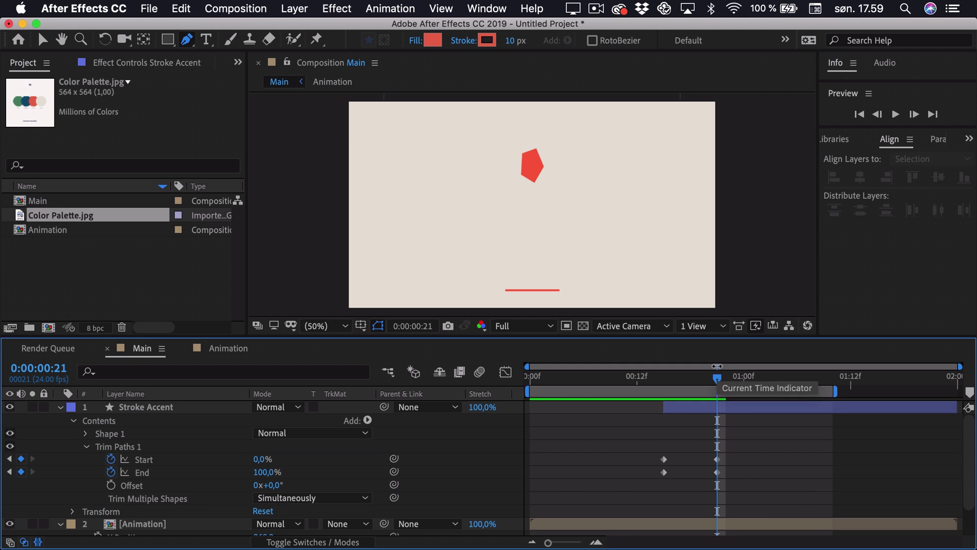
{"action": "left_click_drag", "start_coordinate": [734, 440], "coordinate": [637, 484]}
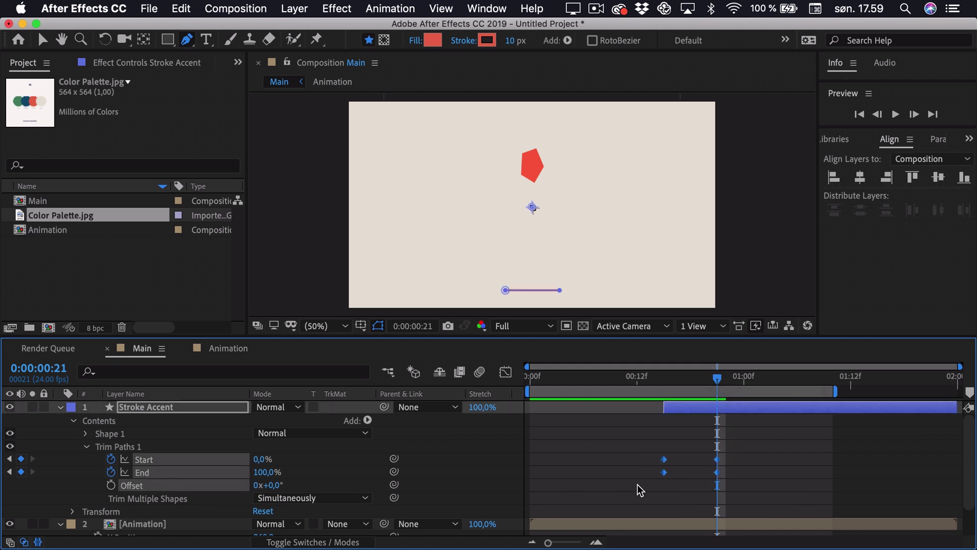
{"action": "key", "text": "F9"}
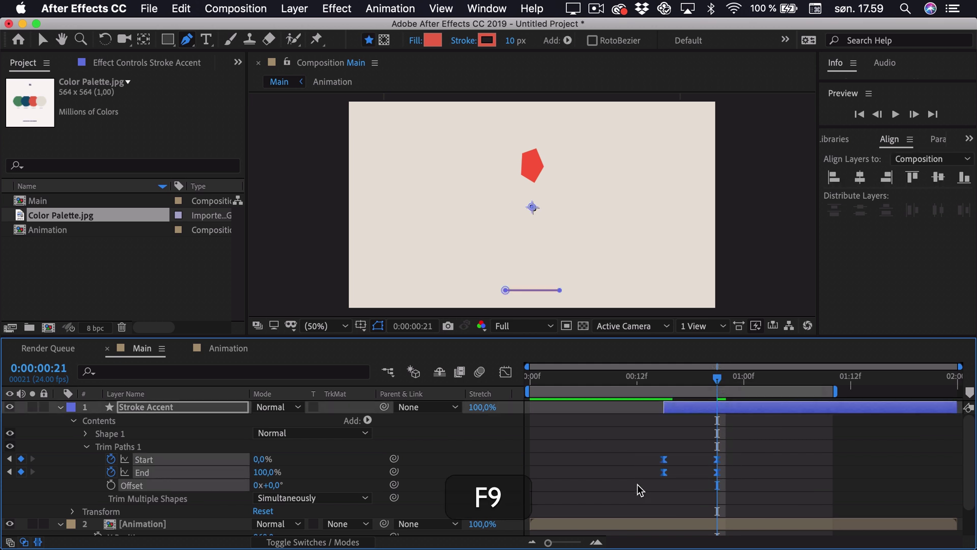
{"action": "left_click", "coordinate": [505, 372]}
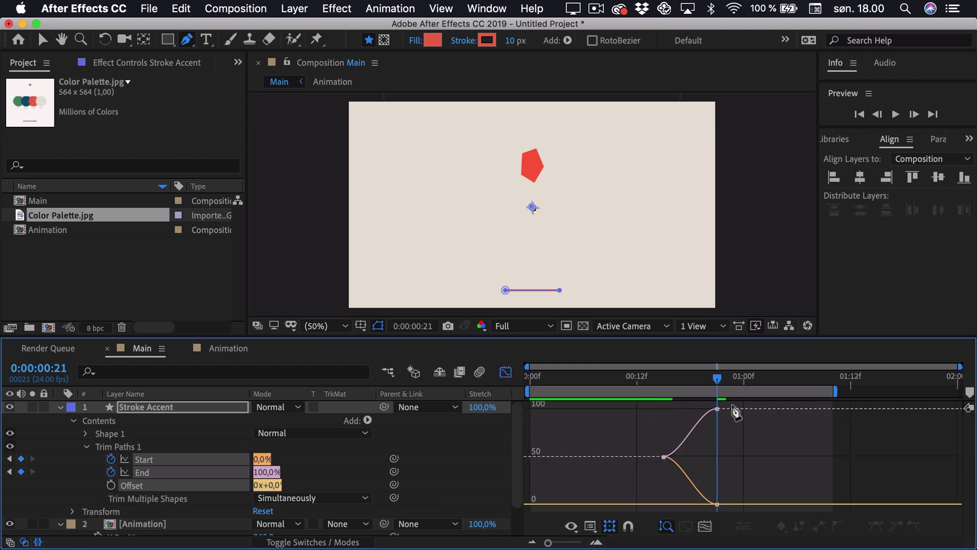
{"action": "key", "text": "v"}
{"action": "left_click_drag", "start_coordinate": [726, 404], "coordinate": [673, 505]}
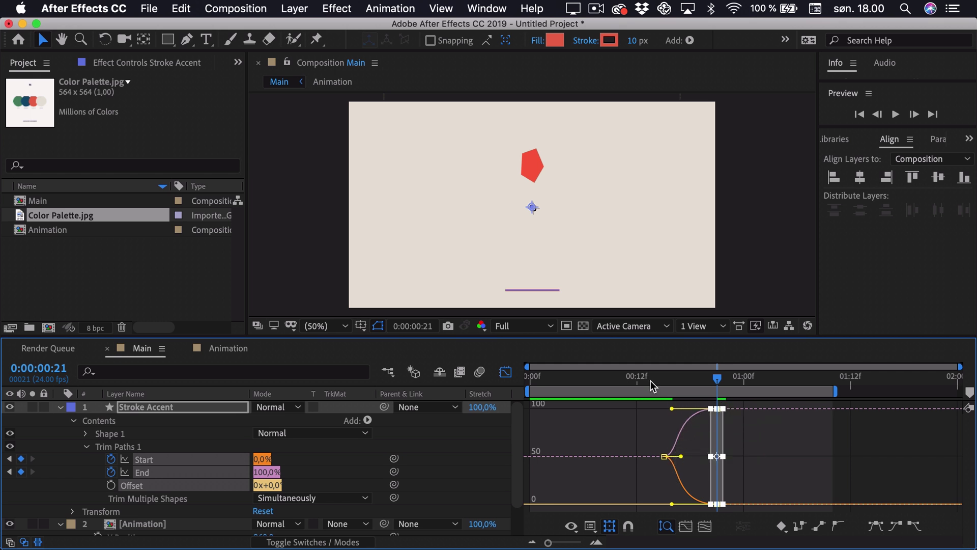
Preview the animation with the growing accent line, close the Graph Editor and scrub through the line's growth to frame 19.
{"action": "key", "text": "space"}
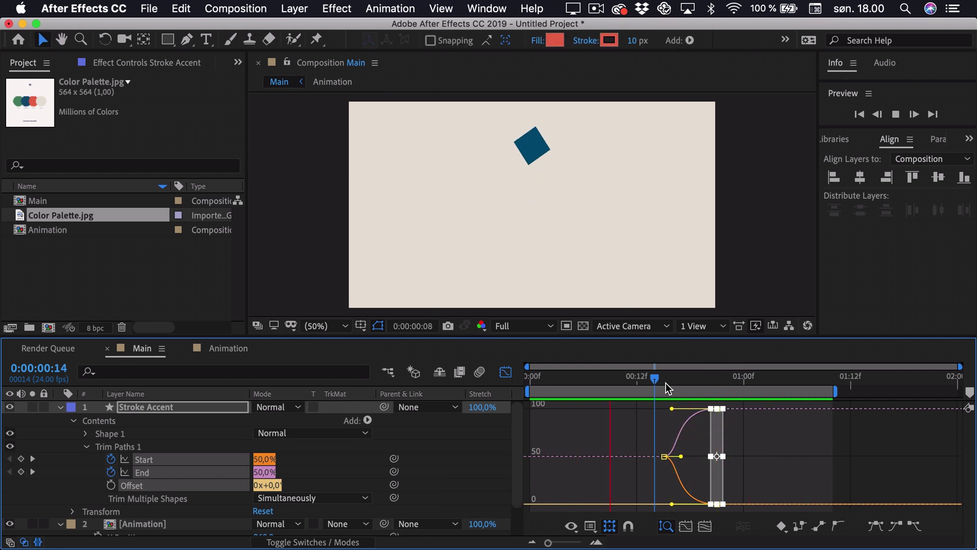
{"action": "left_click", "coordinate": [622, 432]}
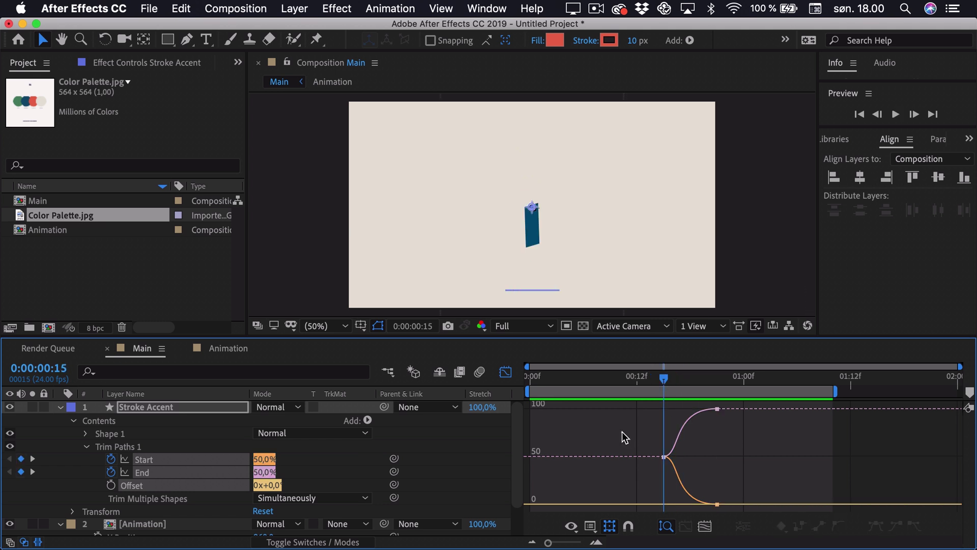
{"action": "left_click", "coordinate": [505, 372]}
{"action": "left_click", "coordinate": [598, 432]}
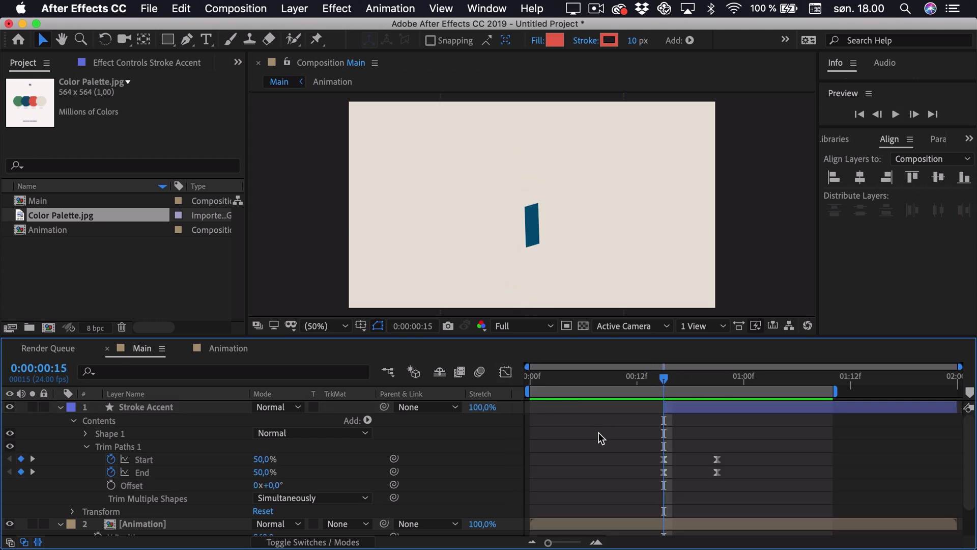
{"action": "left_click_drag", "start_coordinate": [670, 378], "coordinate": [697, 374]}
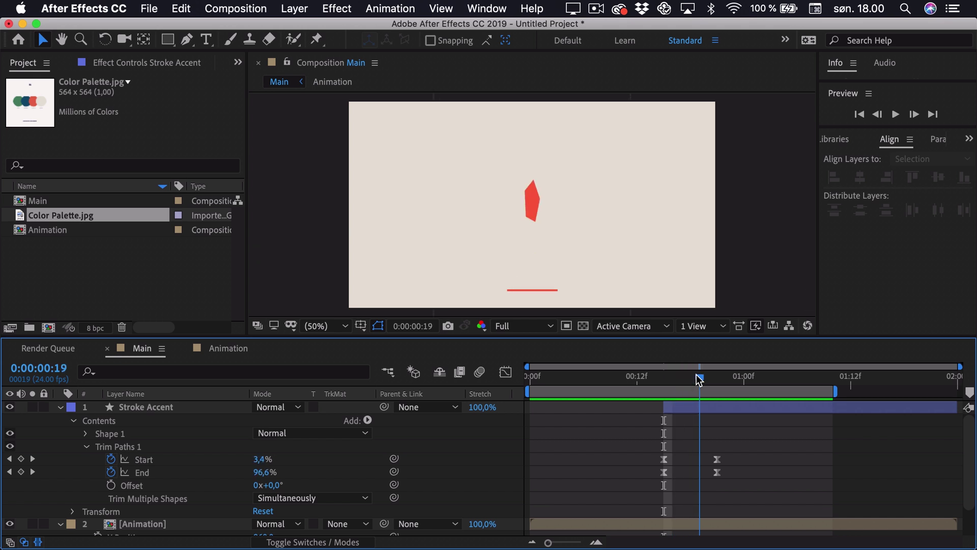
Duplicate the Stroke Accent layer and set the original's track matte to Alpha Inverted Matte "Stroke Accent 2".
{"action": "left_click", "coordinate": [61, 407]}
{"action": "left_click", "coordinate": [131, 409]}
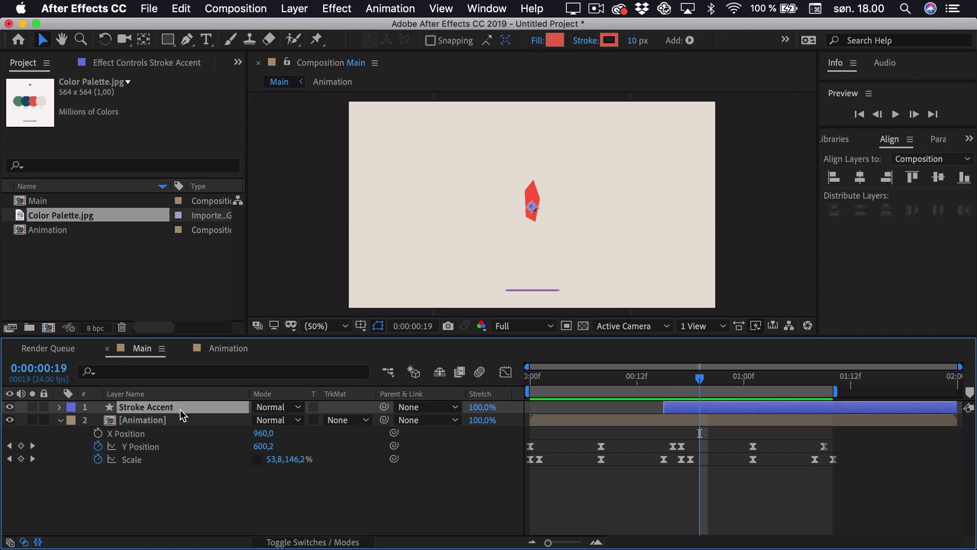
{"action": "key", "text": "super"}
{"action": "key", "text": "super+d"}
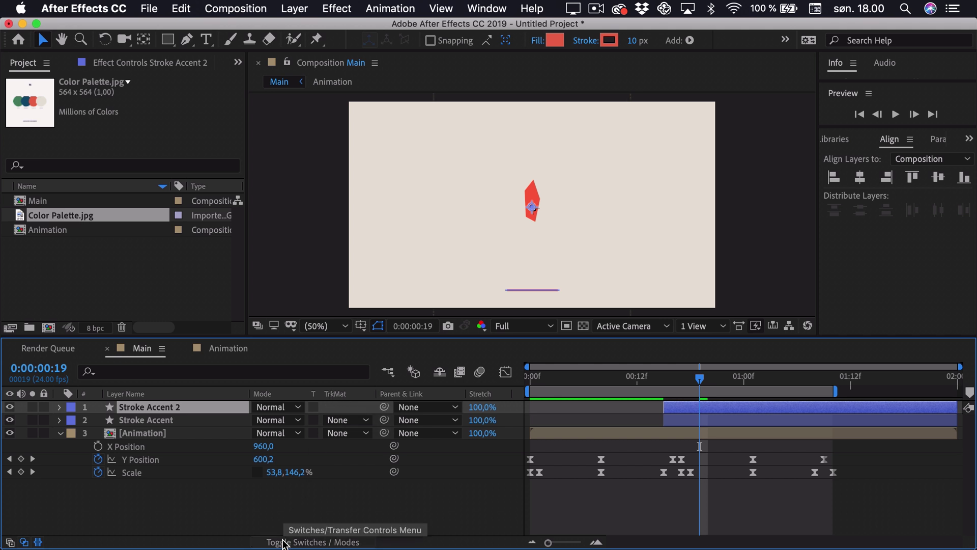
{"action": "left_click", "coordinate": [346, 420]}
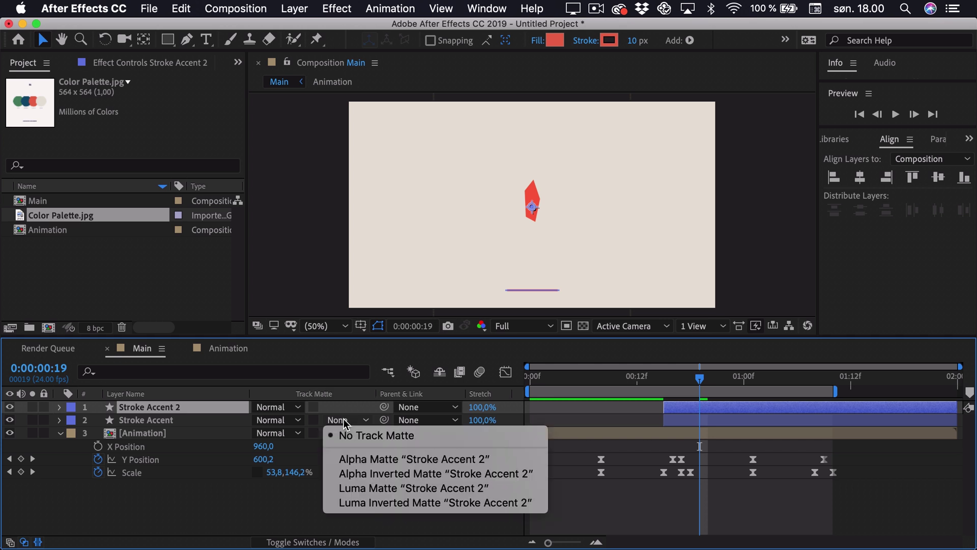
{"action": "left_click", "coordinate": [372, 476]}
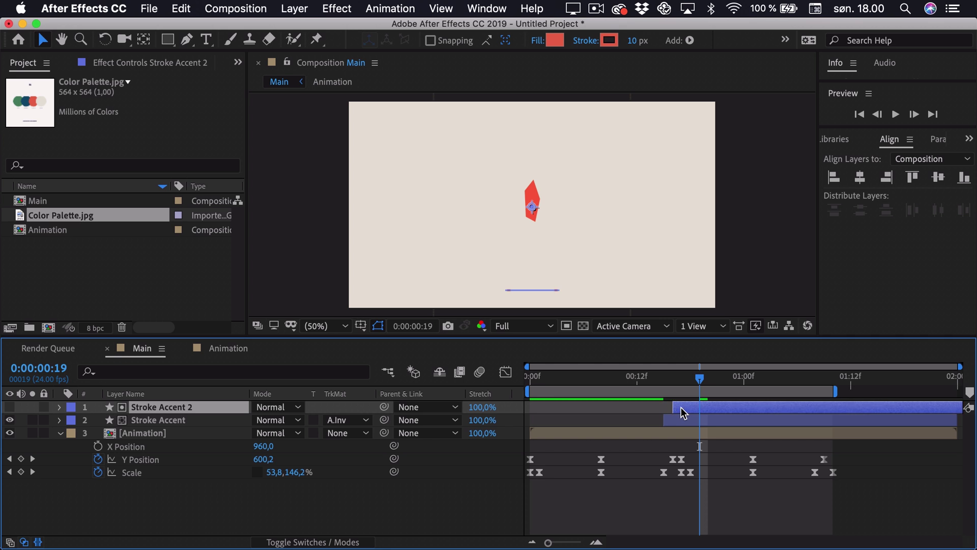
Shift the Stroke Accent 2 matte layer to start at frame 16 and scrub through the line's disappearance.
{"action": "left_click", "coordinate": [649, 403]}
{"action": "left_click_drag", "start_coordinate": [653, 376], "coordinate": [711, 379]}
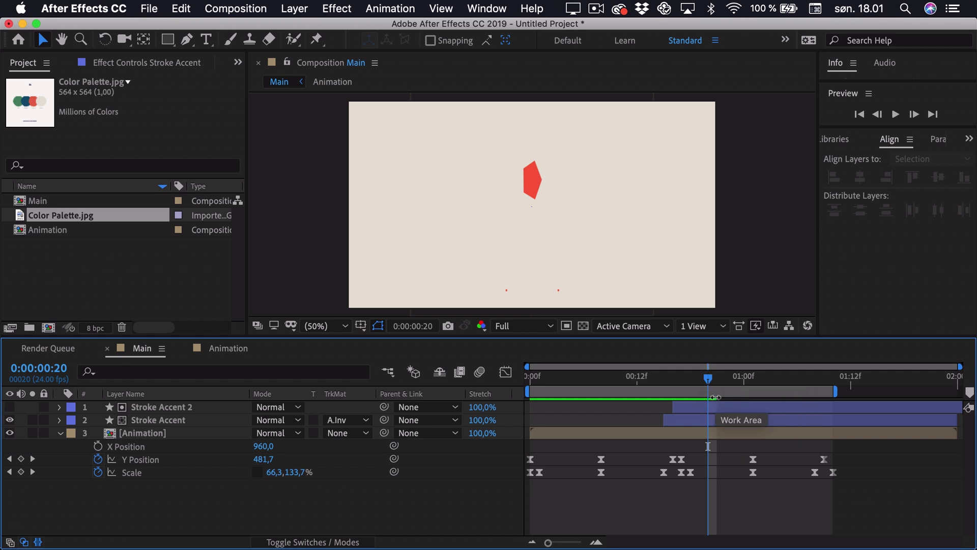
{"action": "left_click_drag", "start_coordinate": [666, 379], "coordinate": [676, 378]}
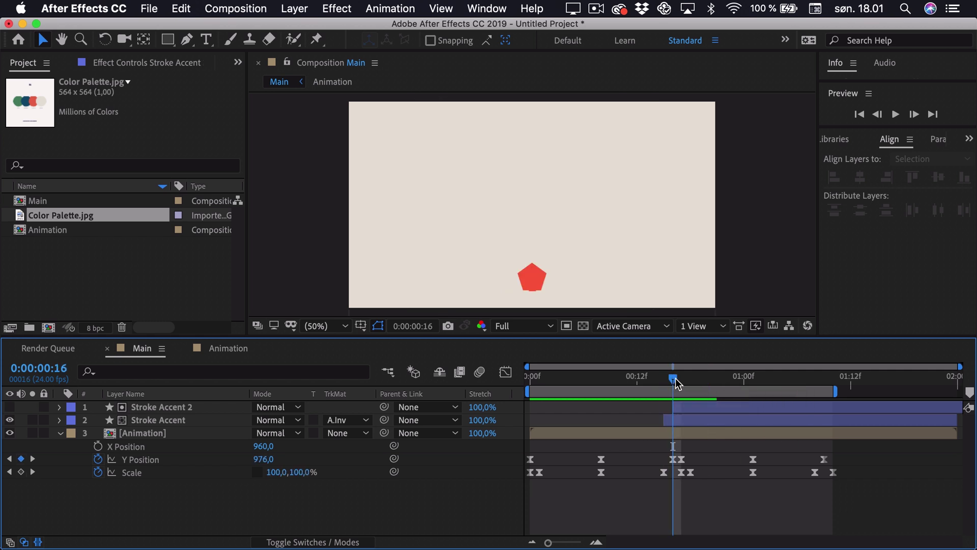
Compare the timing of the two stroke layers, preview the animation and scrub through the accent line up to frame 21.
{"action": "left_click", "coordinate": [676, 420]}
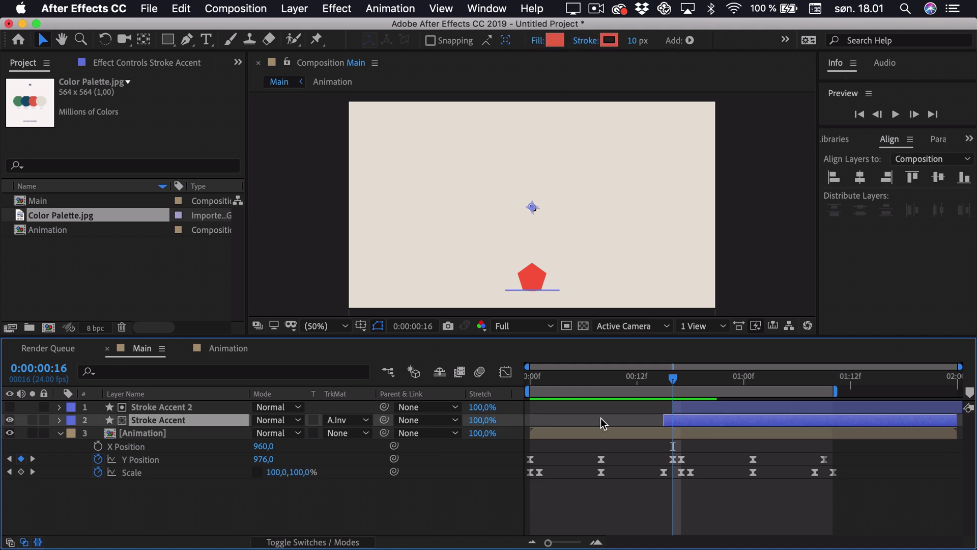
{"action": "left_click", "coordinate": [684, 408]}
{"action": "key", "text": "F2"}
{"action": "left_click_drag", "start_coordinate": [674, 379], "coordinate": [695, 378]}
{"action": "left_click", "coordinate": [690, 407]}
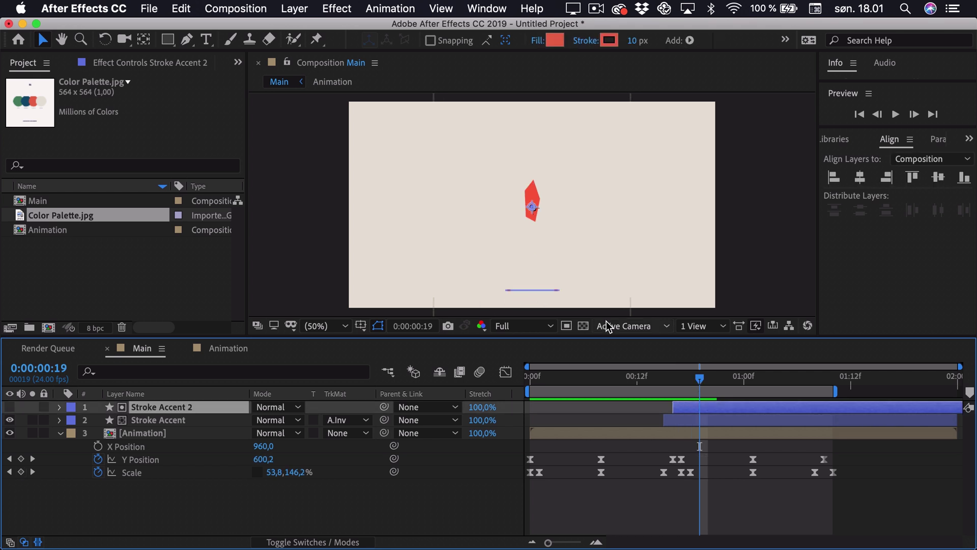
{"action": "left_click", "coordinate": [680, 420]}
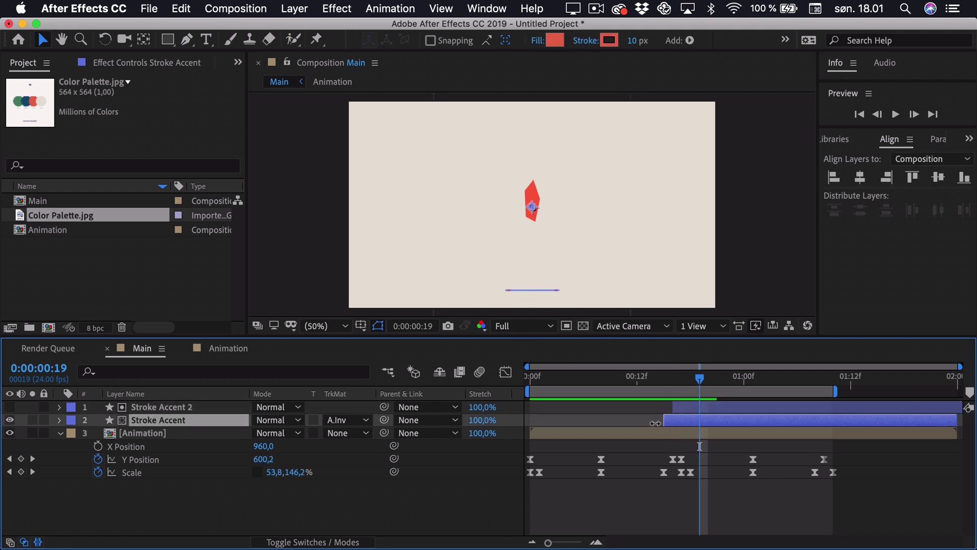
{"action": "left_click", "coordinate": [654, 383]}
{"action": "left_click", "coordinate": [663, 490]}
{"action": "key", "text": "space"}
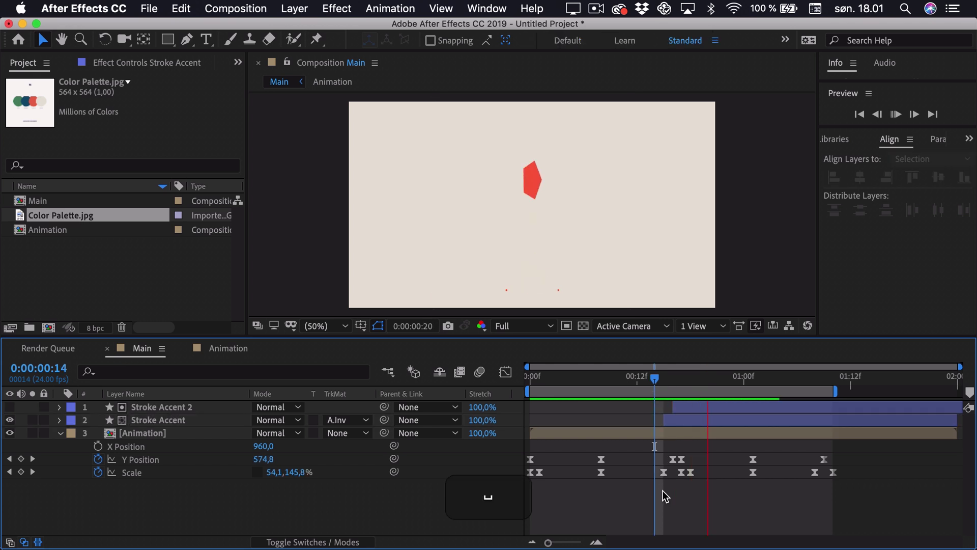
{"action": "left_click", "coordinate": [663, 379]}
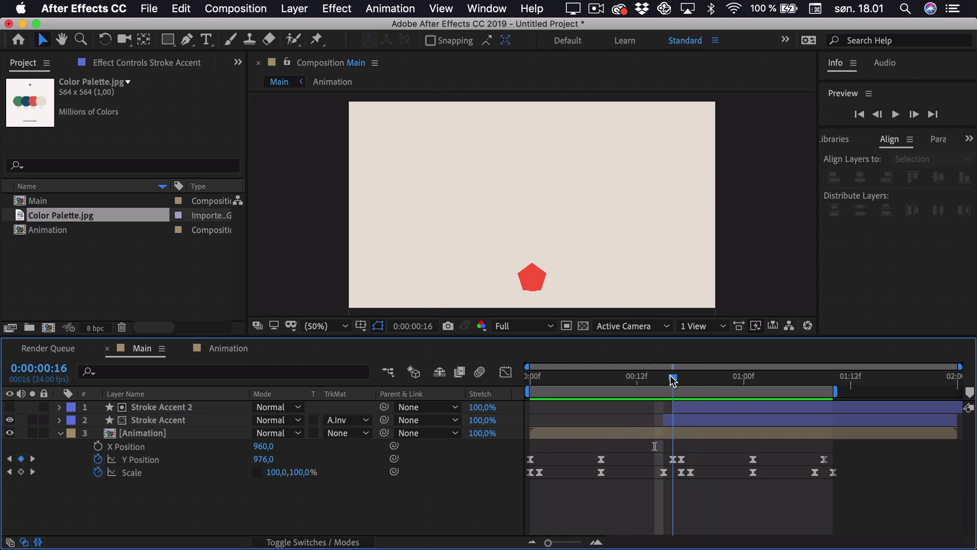
{"action": "left_click_drag", "start_coordinate": [663, 379], "coordinate": [719, 384]}
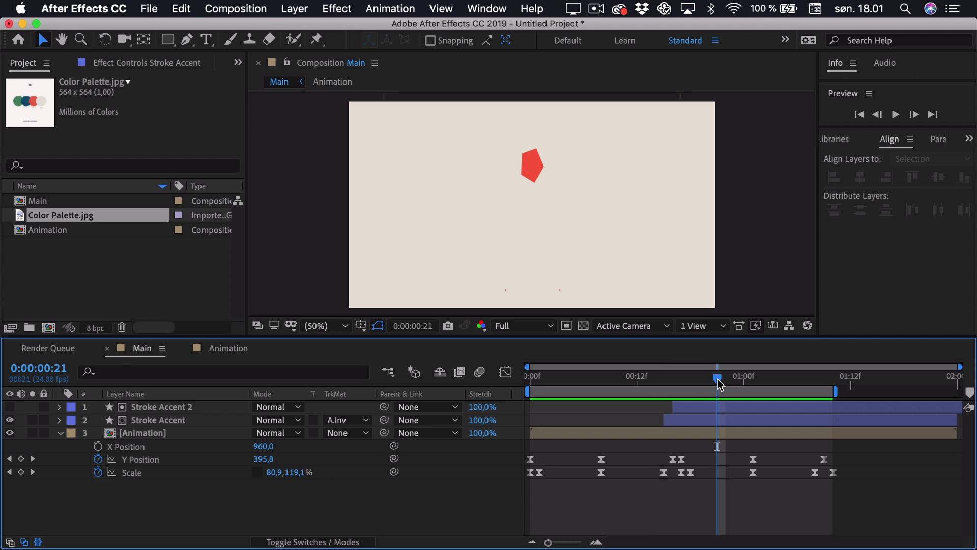
Reveal both stroke layers' keyframes, split Stroke Accent 2 at its last keyframes on frame 22 and delete the remainder.
{"action": "left_click", "coordinate": [690, 405]}
{"action": "left_click", "coordinate": [689, 419], "text": "shift"}
{"action": "key", "text": "u"}
{"action": "left_click", "coordinate": [739, 423]}
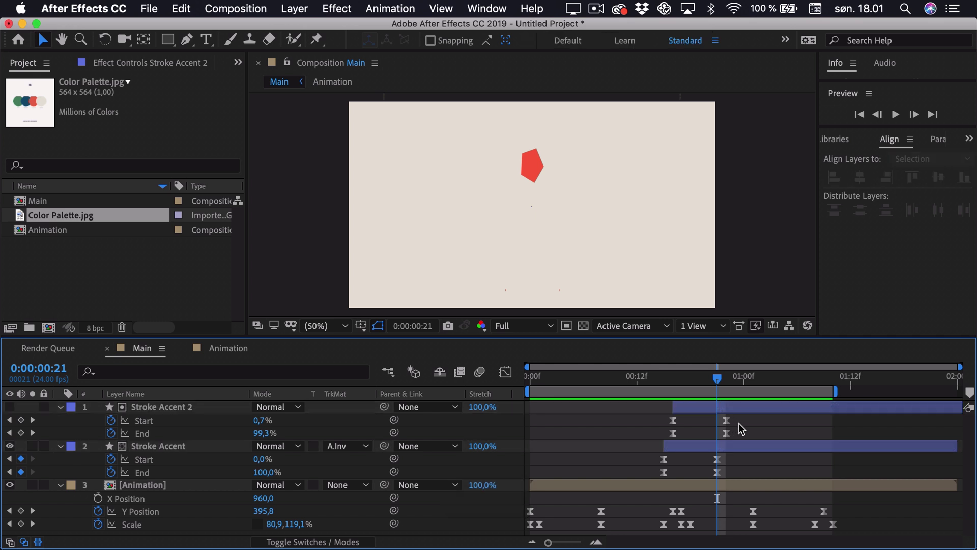
{"action": "left_click", "coordinate": [728, 376]}
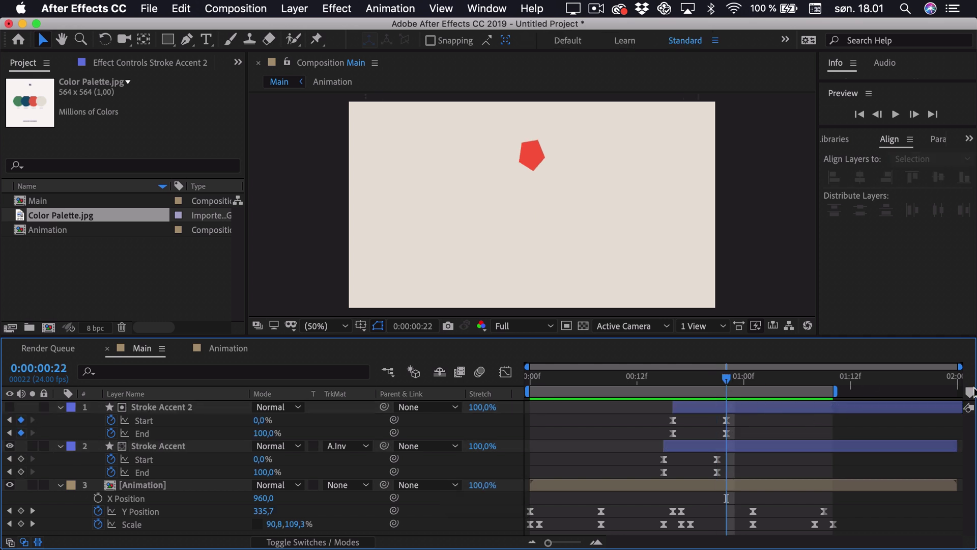
{"action": "left_click", "coordinate": [959, 408]}
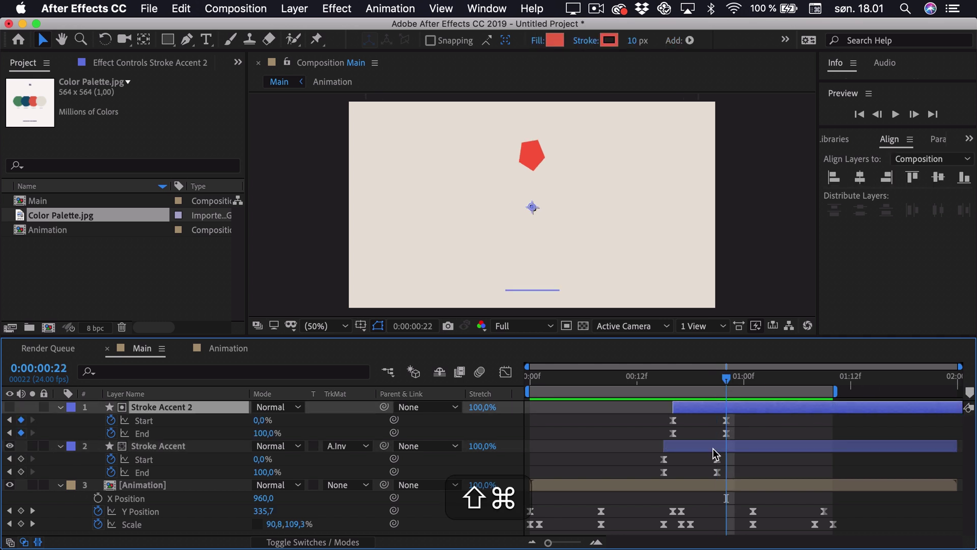
{"action": "key", "text": "shift+super+d"}
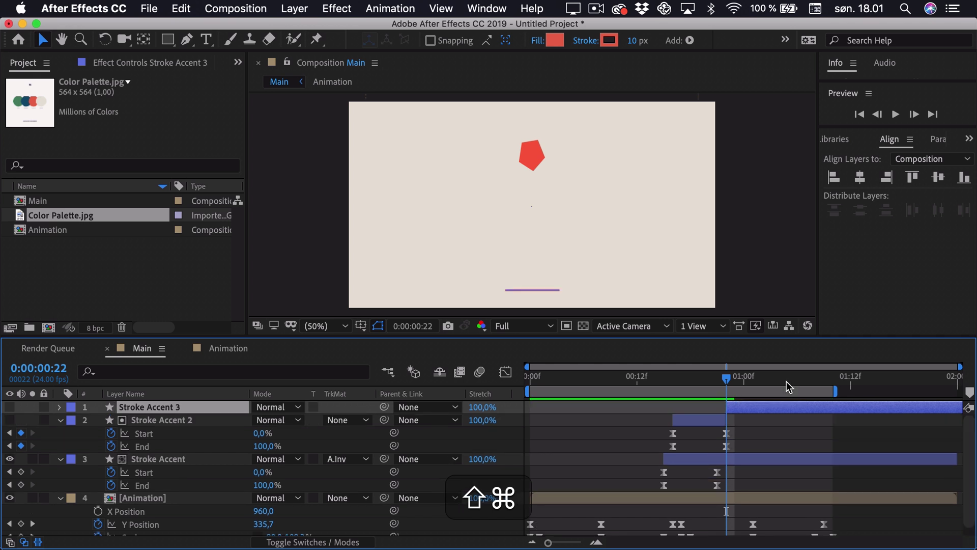
{"action": "key", "text": "BackSpace"}
Split Stroke Accent at its last keyframes on frame 21, delete the remainder and collapse both stroke layers' properties.
{"action": "left_click_drag", "start_coordinate": [727, 379], "coordinate": [717, 379]}
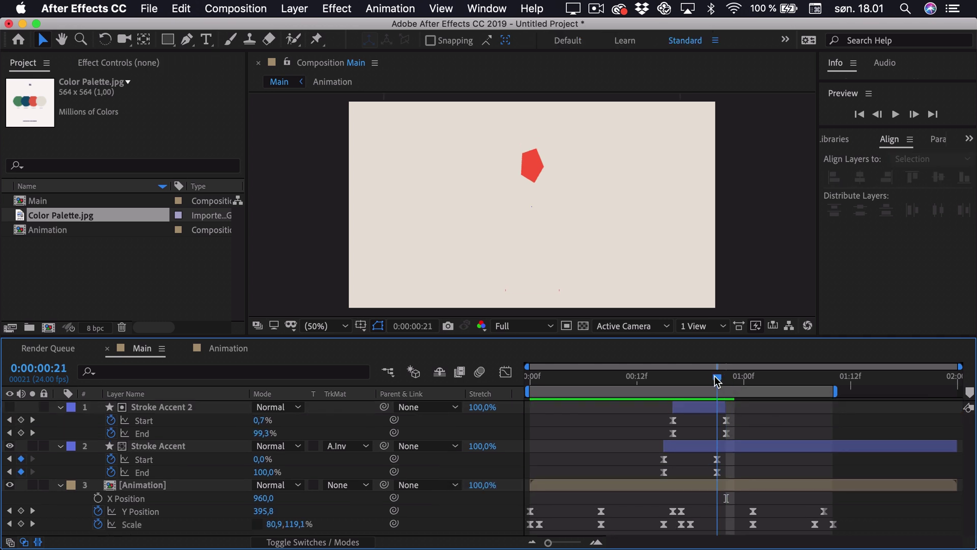
{"action": "left_click", "coordinate": [733, 447]}
{"action": "key", "text": "shift+super+d"}
{"action": "key", "text": "BackSpace"}
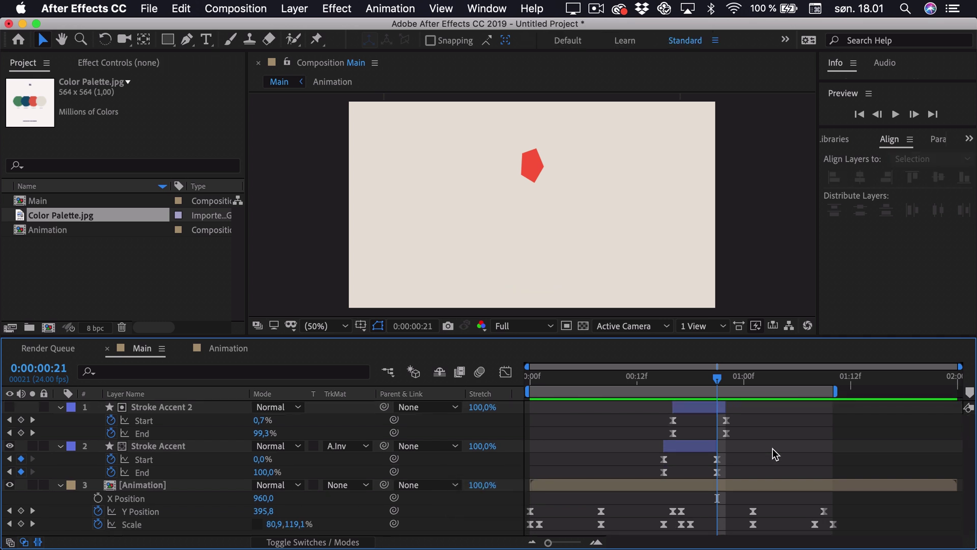
{"action": "left_click", "coordinate": [60, 407]}
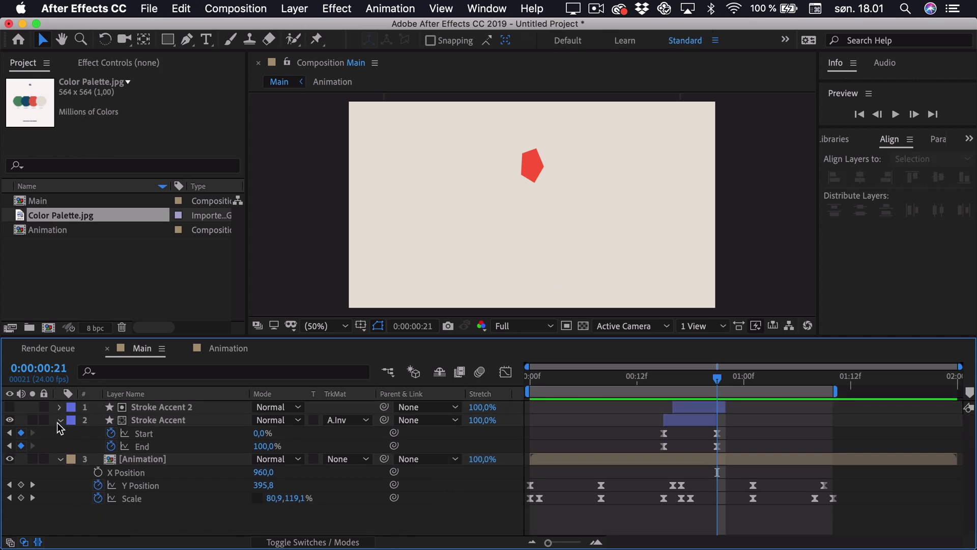
{"action": "left_click", "coordinate": [60, 420]}
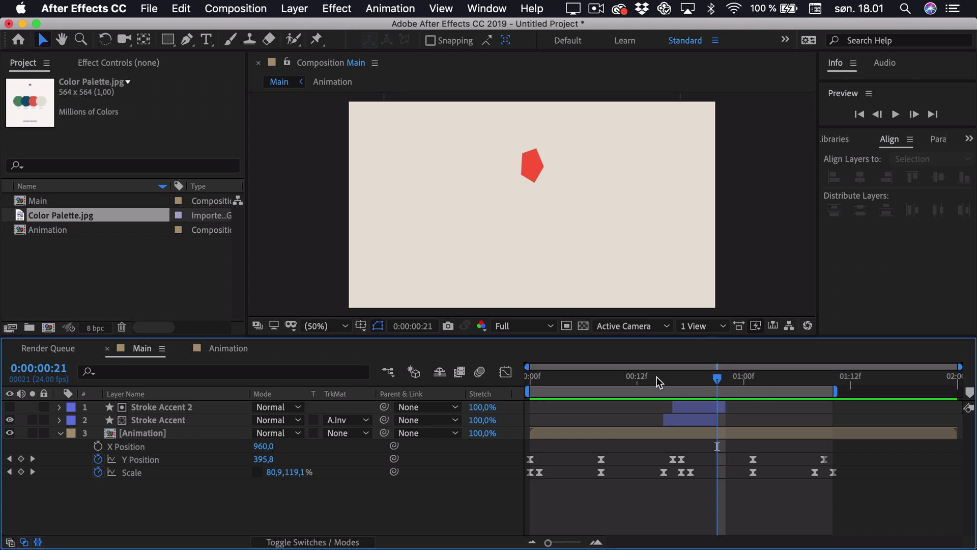
At frame 16, draw a curved two-point path with the Pen tool from the pentagon's base to its upper right.
{"action": "key", "text": "j"}
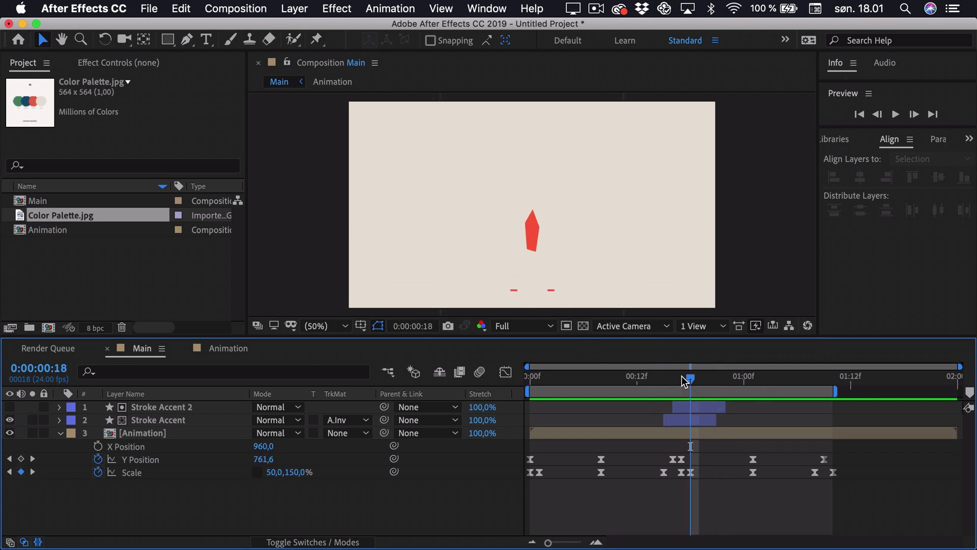
{"action": "key", "text": "j"}
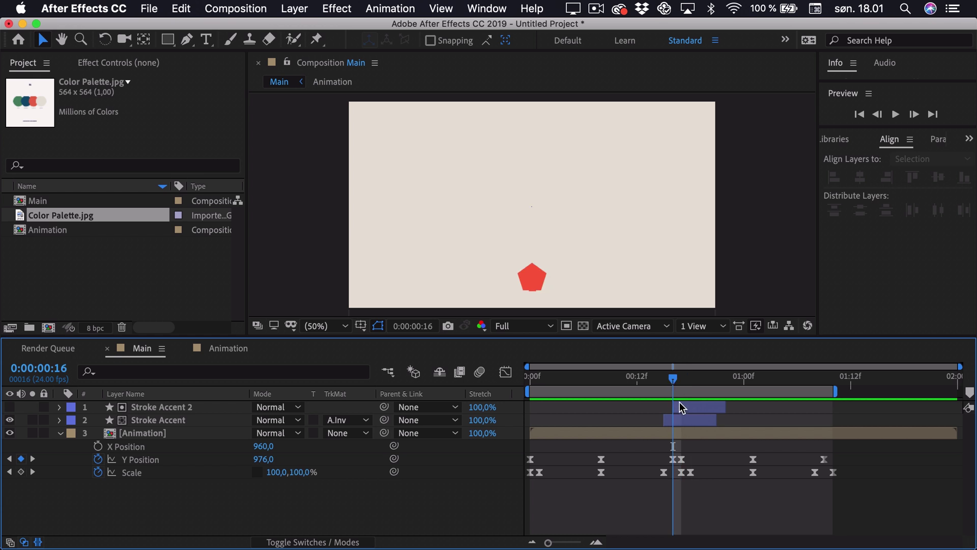
{"action": "left_click", "coordinate": [187, 40]}
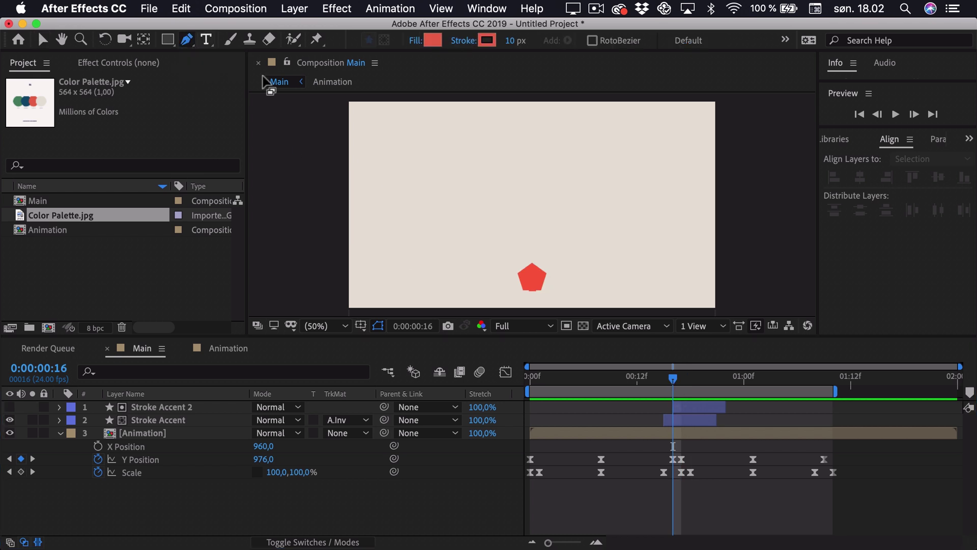
{"action": "left_click", "coordinate": [532, 290]}
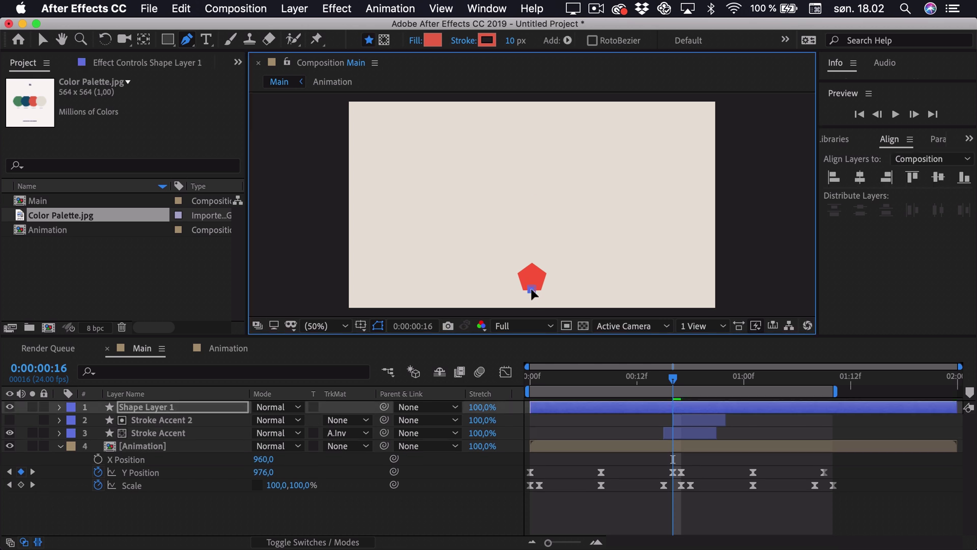
{"action": "left_click", "coordinate": [552, 268]}
{"action": "key", "text": "shift"}
{"action": "left_click_drag", "start_coordinate": [553, 268], "coordinate": [557, 268]}
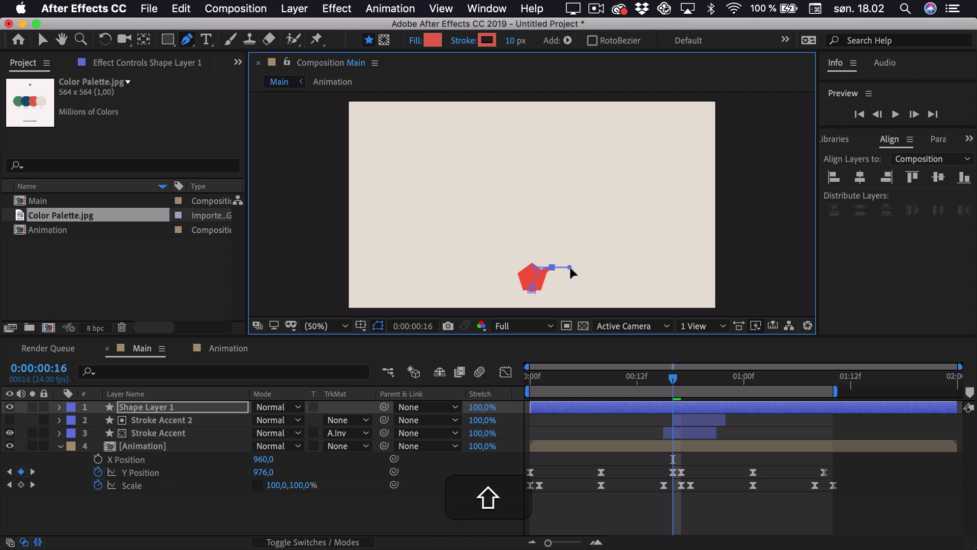
{"action": "left_click_drag", "start_coordinate": [570, 269], "coordinate": [570, 268]}
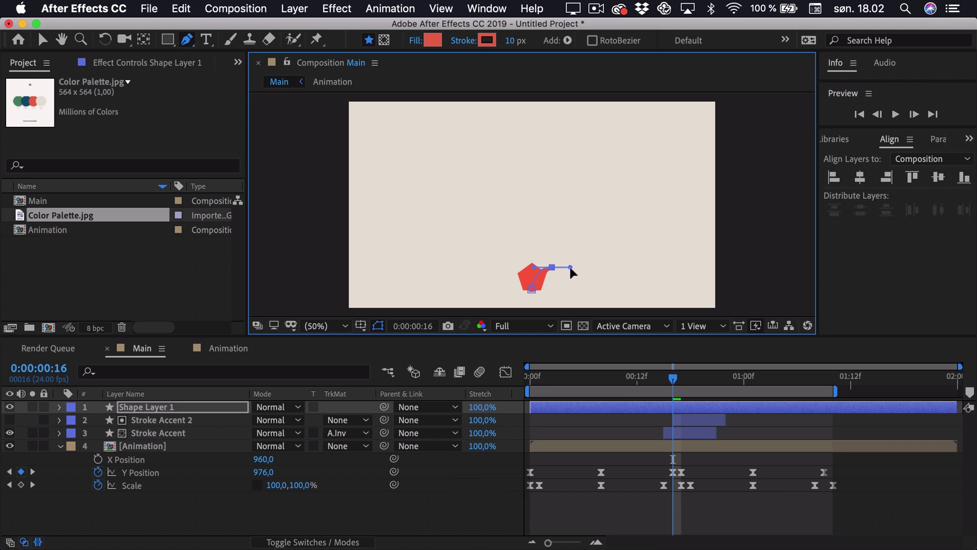
Set the new path's fill to None and trim Shape Layer 1 so it starts at frame 16.
{"action": "left_click", "coordinate": [416, 44]}
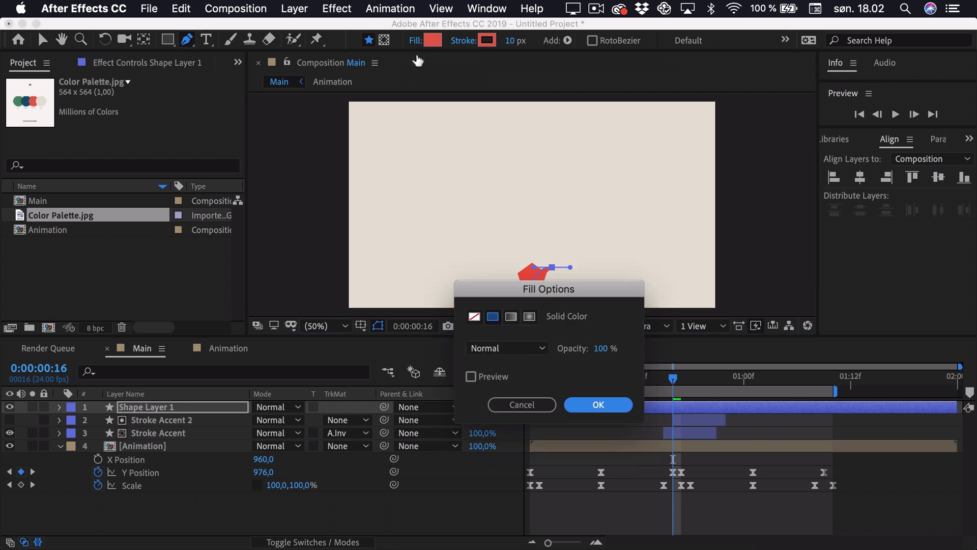
{"action": "left_click", "coordinate": [474, 317]}
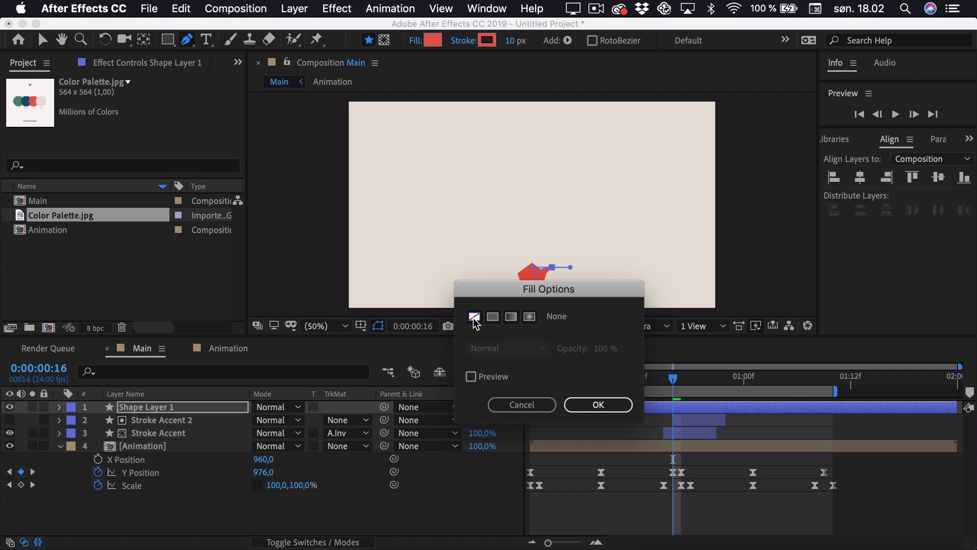
{"action": "left_click", "coordinate": [598, 404]}
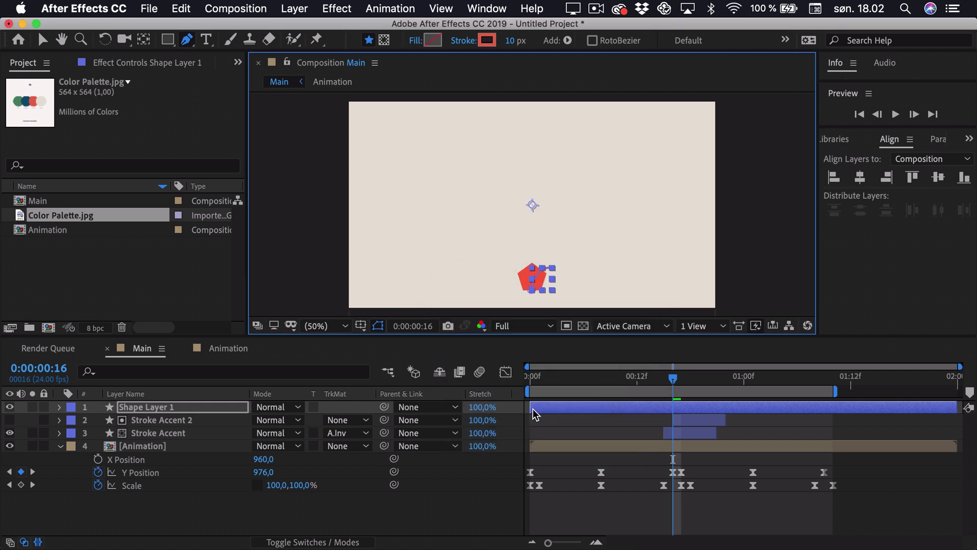
{"action": "left_click_drag", "start_coordinate": [536, 414], "coordinate": [673, 411]}
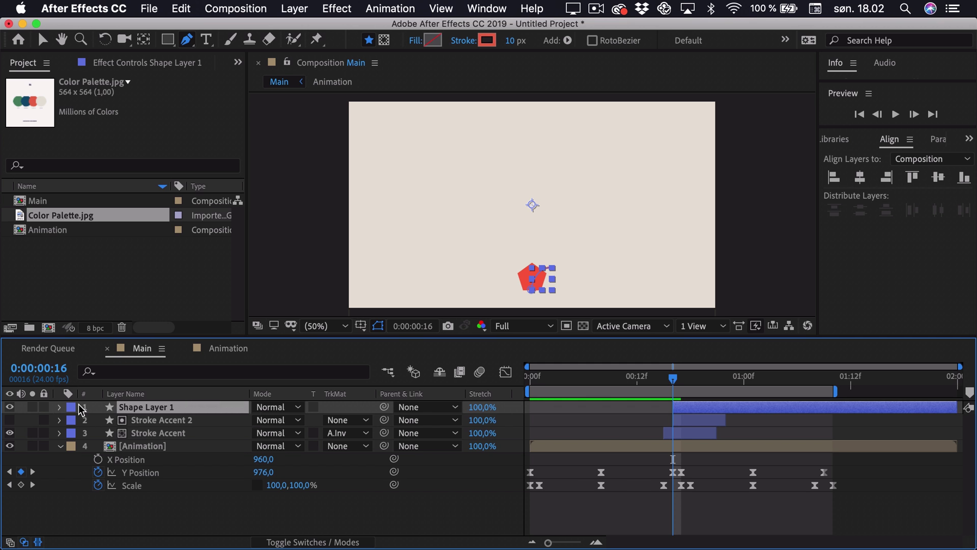
Add Trim Paths to Shape Layer 1 and set its End to 0%.
{"action": "left_click", "coordinate": [59, 407]}
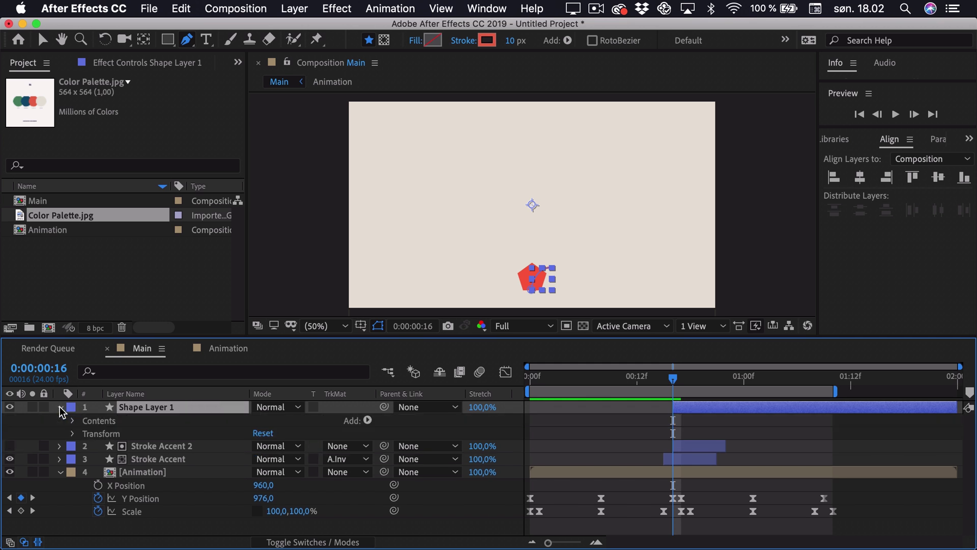
{"action": "left_click", "coordinate": [367, 420]}
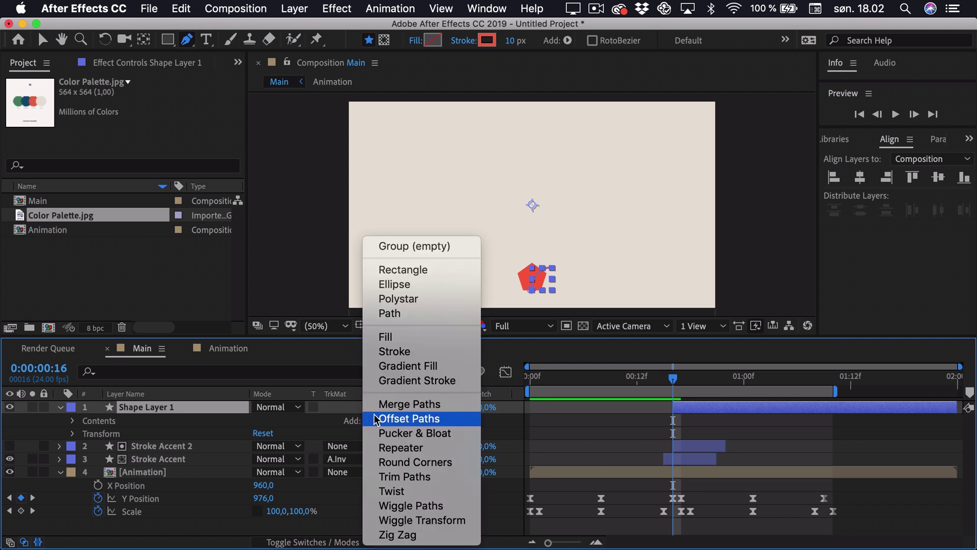
{"action": "left_click", "coordinate": [403, 477]}
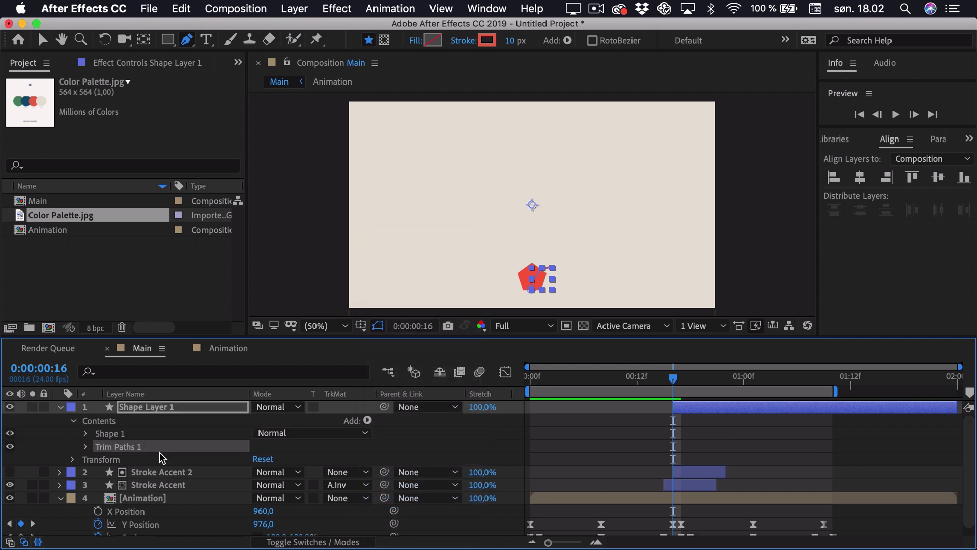
{"action": "left_click", "coordinate": [86, 446]}
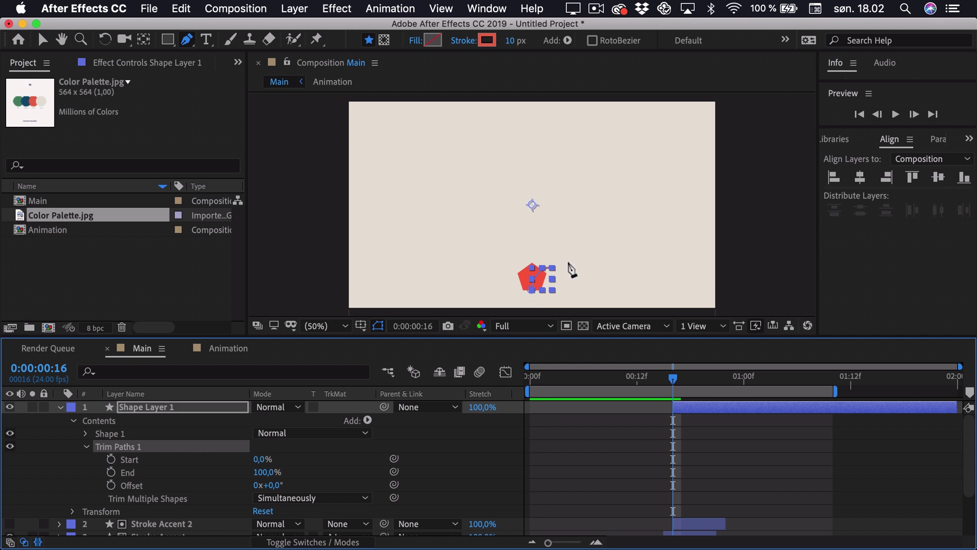
{"action": "left_click_drag", "start_coordinate": [269, 472], "coordinate": [120, 485]}
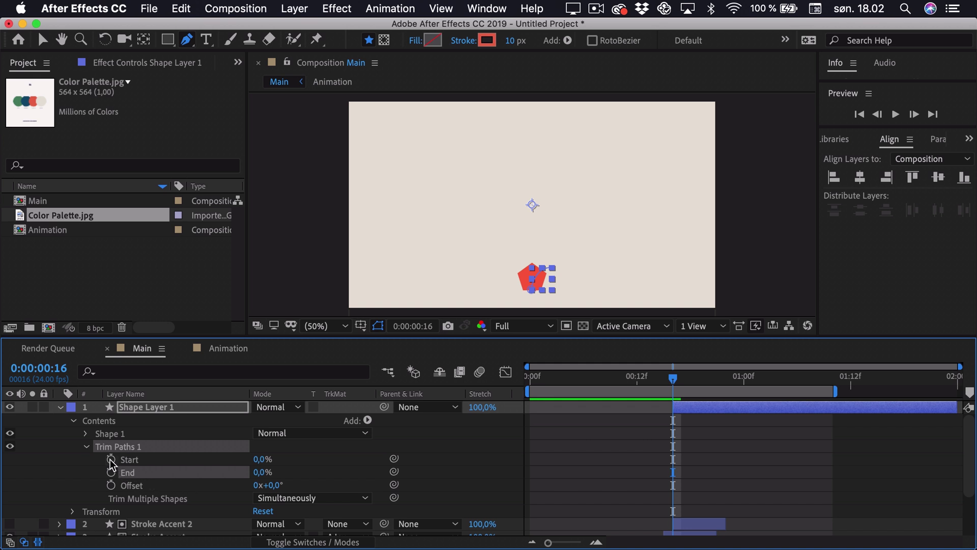
Animate Shape Layer 1's Trim Paths Start and End from 0% at frame 16 to 100% at frame 22.
{"action": "left_click", "coordinate": [111, 459]}
{"action": "left_click", "coordinate": [111, 471], "text": "shift"}
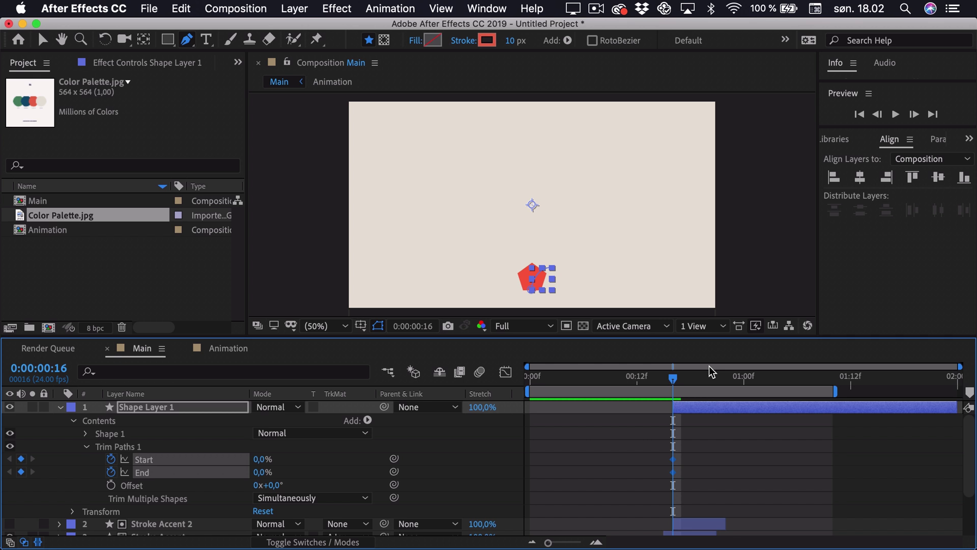
{"action": "key", "text": "super"}
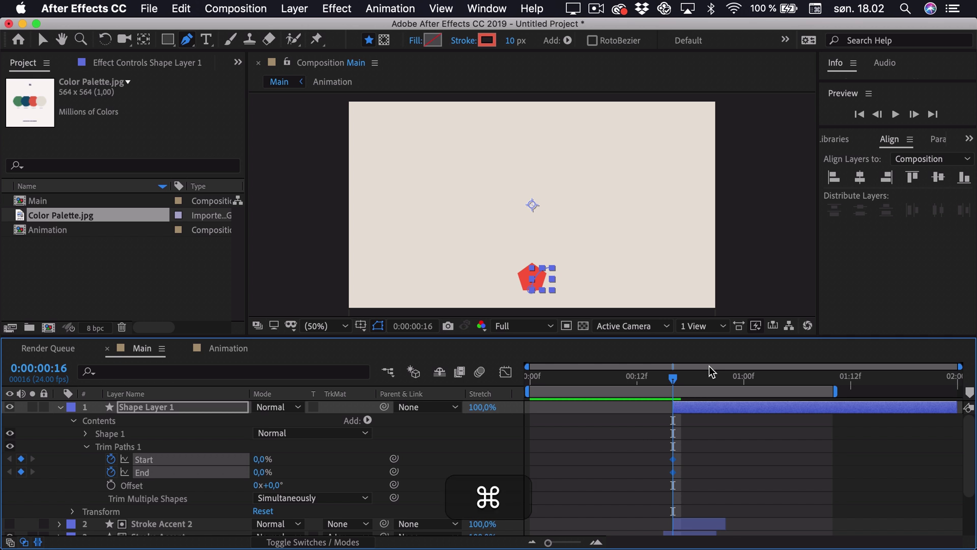
{"action": "key", "text": "super+Right"}
{"action": "key", "text": "super+Right"}
{"action": "key", "text": "super+Right"}
{"action": "key", "text": "super+Right"}
{"action": "key", "text": "super+Right"}
{"action": "key", "text": "super+Right"}
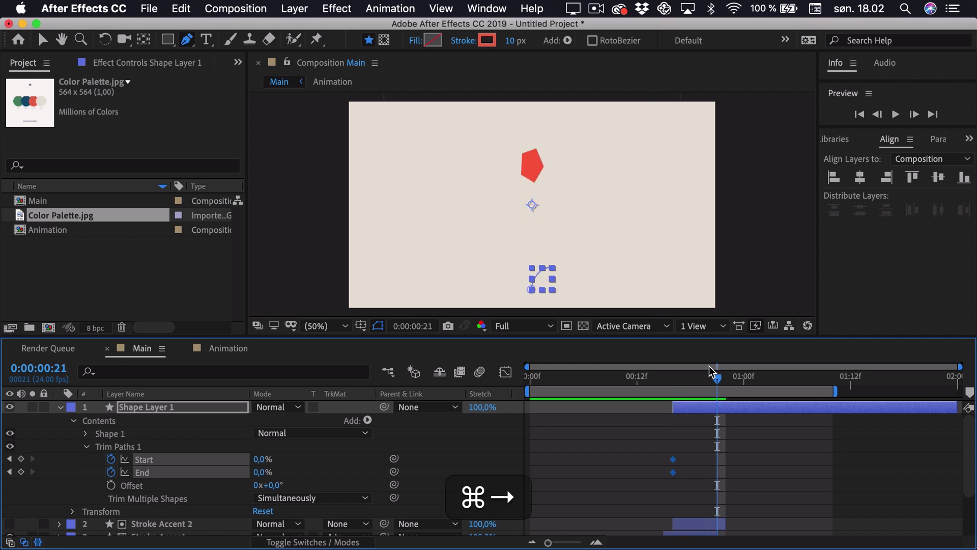
{"action": "left_click", "coordinate": [292, 461]}
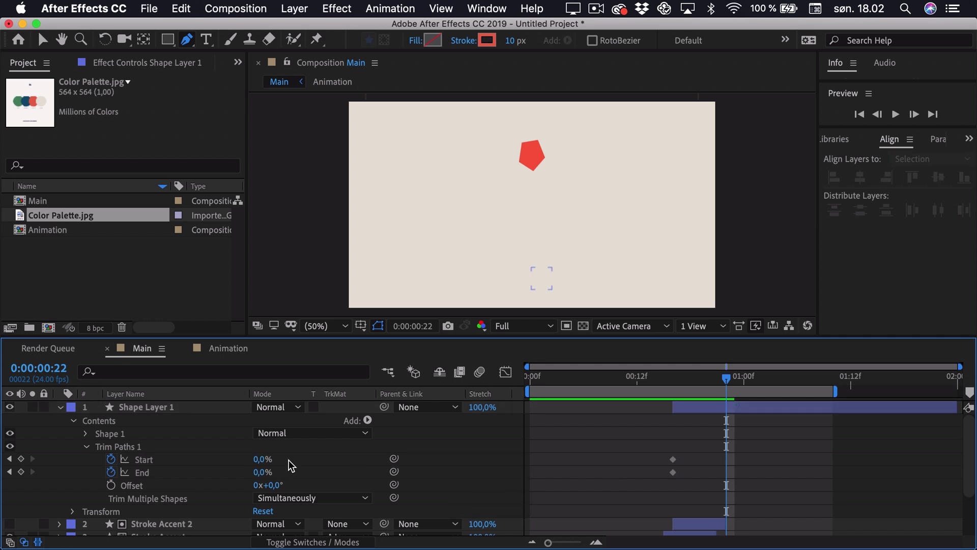
{"action": "left_click", "coordinate": [262, 459]}
{"action": "type", "text": "100"}
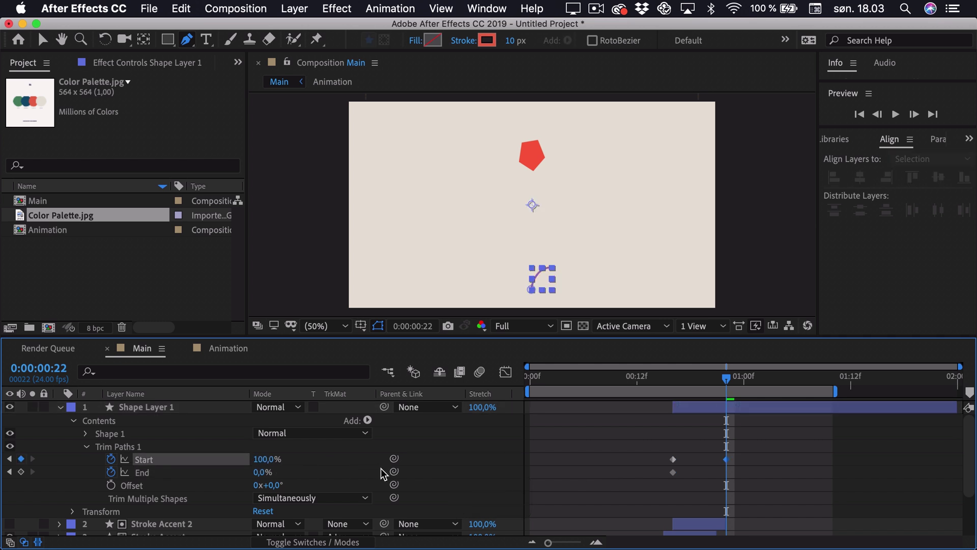
{"action": "key", "text": "Return"}
{"action": "left_click", "coordinate": [260, 472]}
{"action": "type", "text": "100"}
{"action": "key", "text": "Return"}
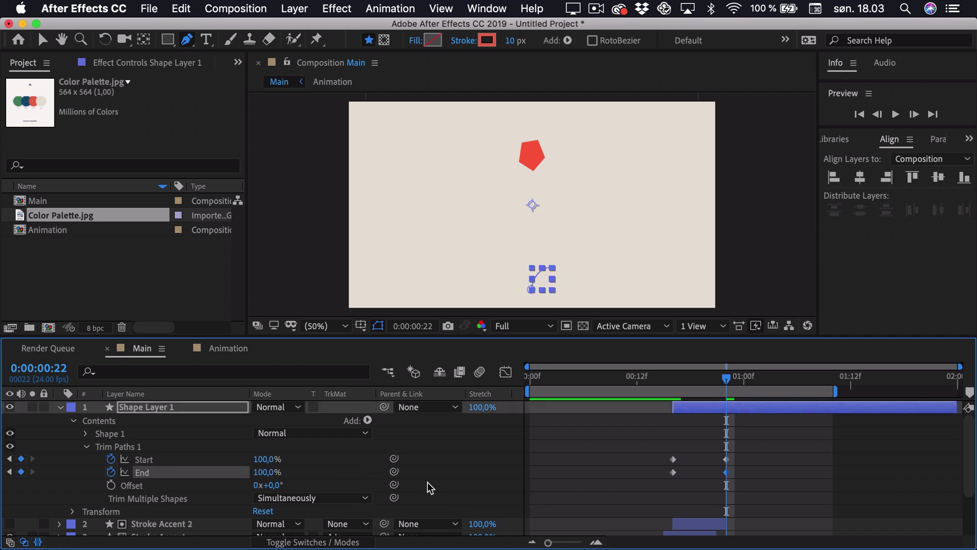
Shift both Trim Paths Start keyframes one frame later than the End keyframes and scrub through the stroke.
{"action": "left_click", "coordinate": [558, 440]}
{"action": "mouse_move", "coordinate": [676, 381]}
{"action": "left_mouse_down"}
{"action": "mouse_move", "coordinate": [700, 378]}
{"action": "mouse_move", "coordinate": [672, 378]}
{"action": "left_mouse_up"}
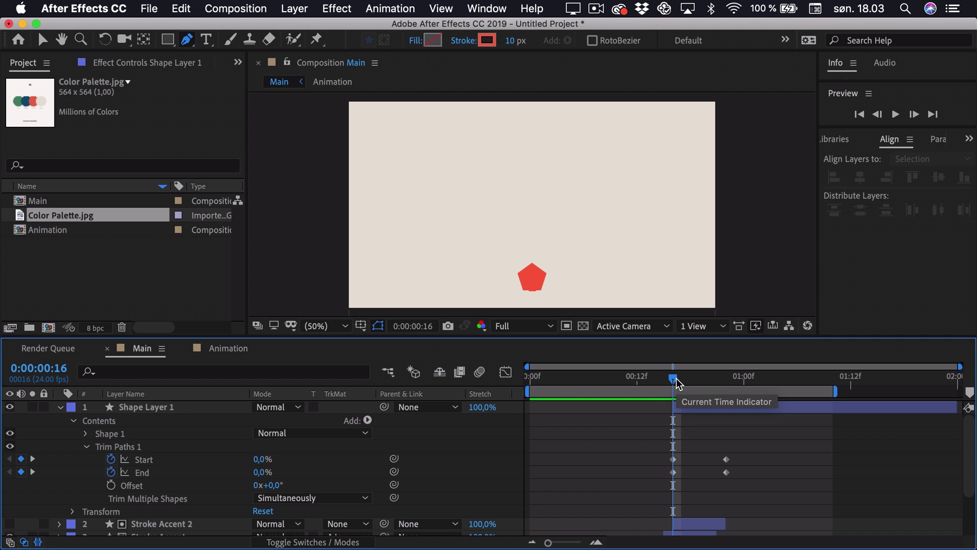
{"action": "left_click_drag", "start_coordinate": [643, 438], "coordinate": [745, 459]}
{"action": "left_click_drag", "start_coordinate": [673, 460], "coordinate": [681, 460]}
{"action": "left_click", "coordinate": [663, 456]}
{"action": "left_click", "coordinate": [682, 379]}
{"action": "left_click_drag", "start_coordinate": [689, 377], "coordinate": [736, 377]}
{"action": "left_click_drag", "start_coordinate": [739, 378], "coordinate": [680, 380]}
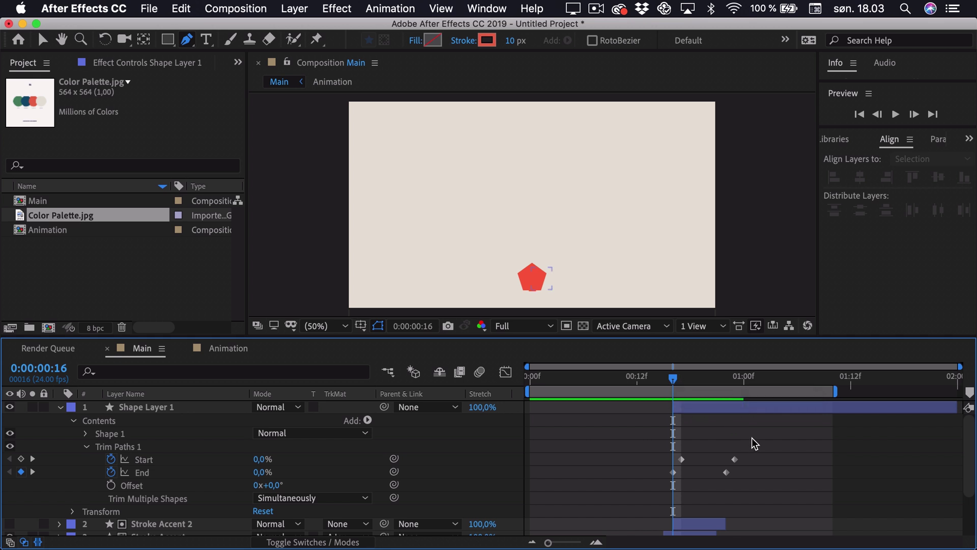
Apply Easy Ease to all four trim keyframes, lengthen the final keyframes' incoming influence in the Graph Editor, and preview the motion.
{"action": "left_click_drag", "start_coordinate": [757, 438], "coordinate": [642, 487]}
{"action": "key", "text": "F9"}
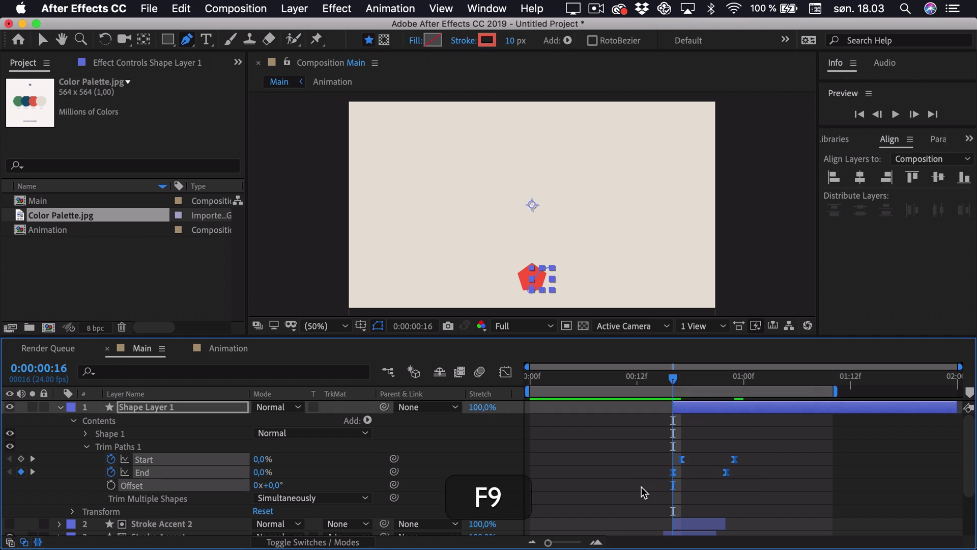
{"action": "left_click", "coordinate": [505, 373]}
{"action": "key", "text": "v"}
{"action": "mouse_move", "coordinate": [731, 414]}
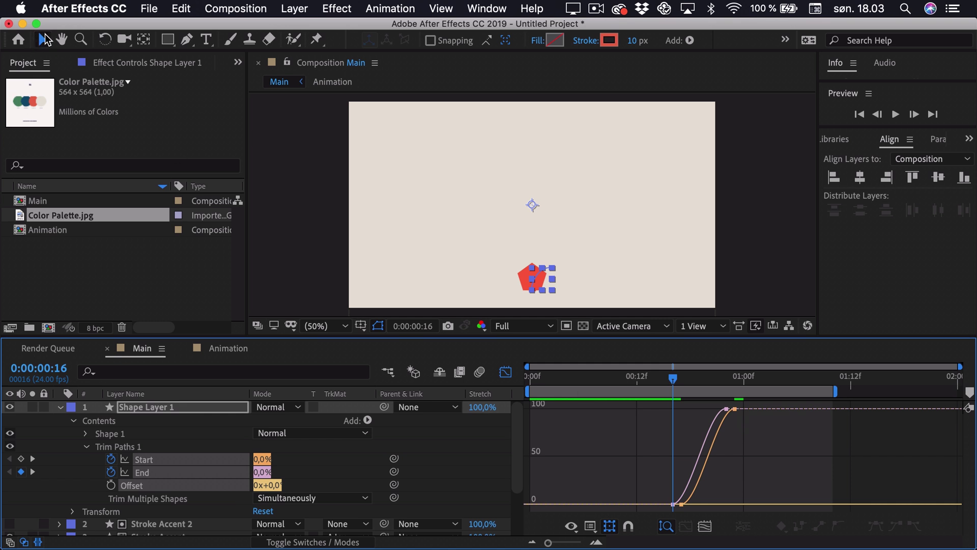
{"action": "left_click_drag", "start_coordinate": [755, 439], "coordinate": [678, 418]}
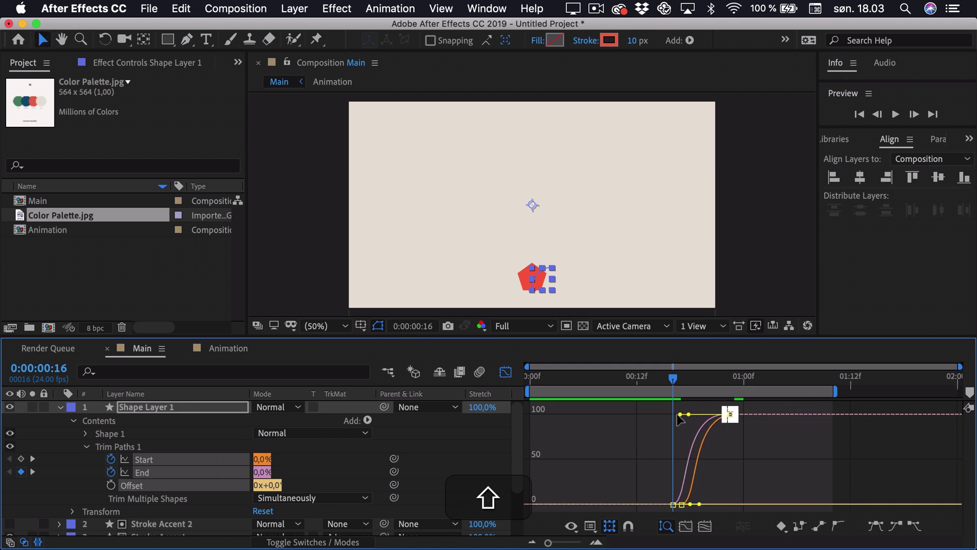
{"action": "left_click", "coordinate": [753, 434]}
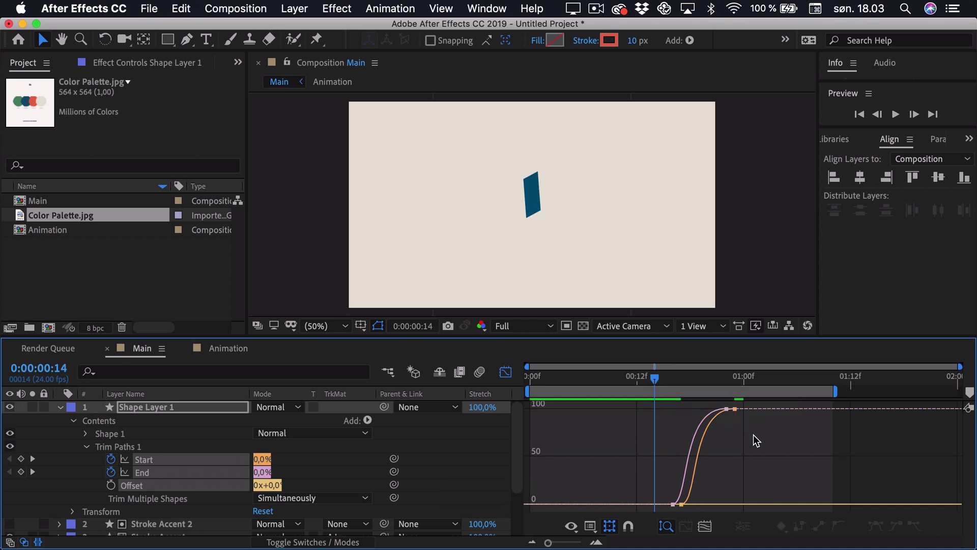
{"action": "key", "text": "space"}
{"action": "left_click_drag", "start_coordinate": [664, 379], "coordinate": [709, 381]}
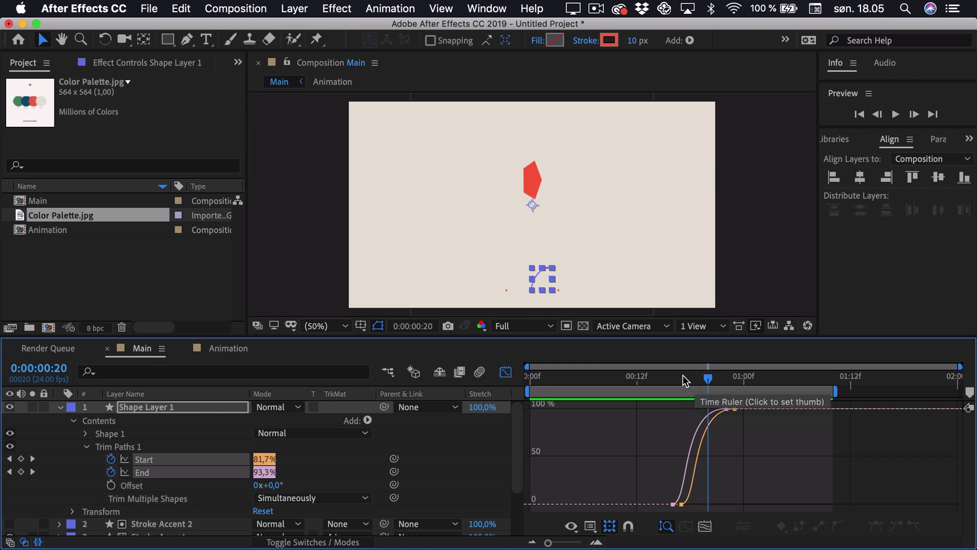
{"action": "mouse_move", "coordinate": [682, 379]}
{"action": "left_mouse_down"}
{"action": "mouse_move", "coordinate": [664, 379]}
{"action": "mouse_move", "coordinate": [702, 381]}
{"action": "left_mouse_up"}
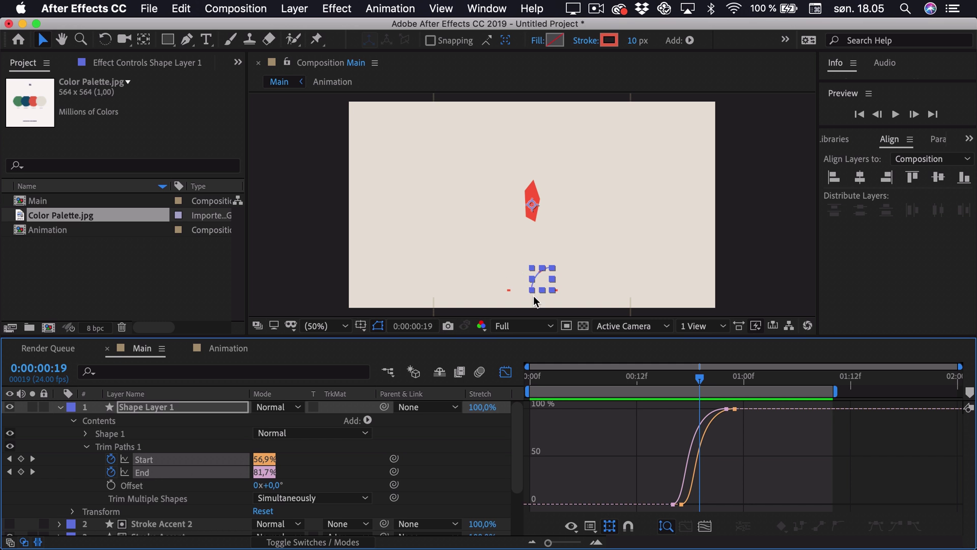
{"action": "left_click", "coordinate": [506, 374]}
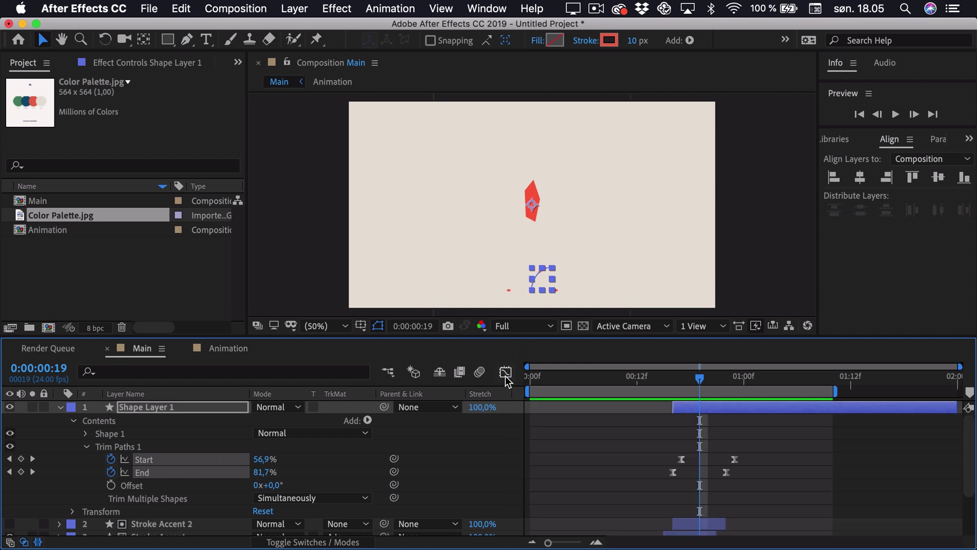
Rename Shape Layer 1 to "Stroke accent right".
{"action": "left_click", "coordinate": [192, 406]}
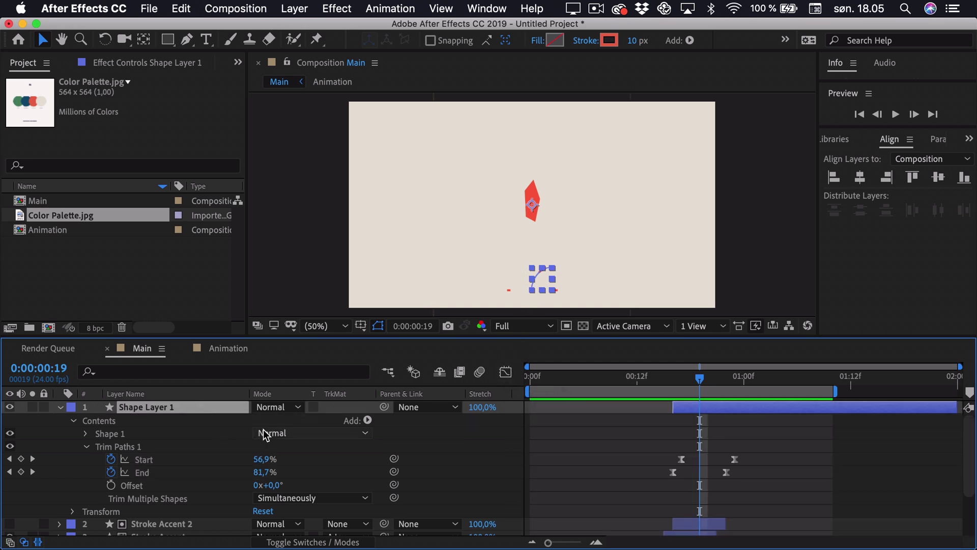
{"action": "key", "text": "Return"}
{"action": "type", "text": "Stroke "}
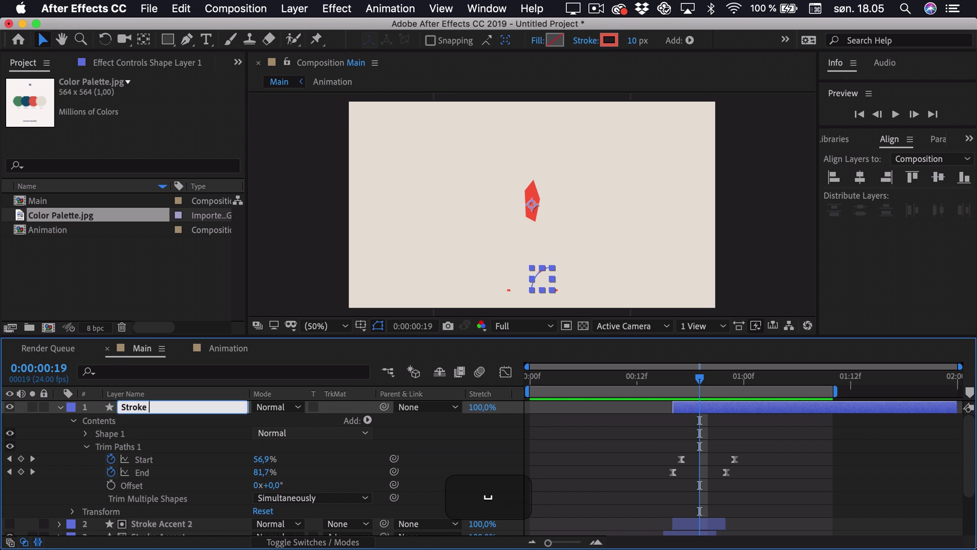
{"action": "type", "text": "accent right"}
{"action": "key", "text": "Return"}
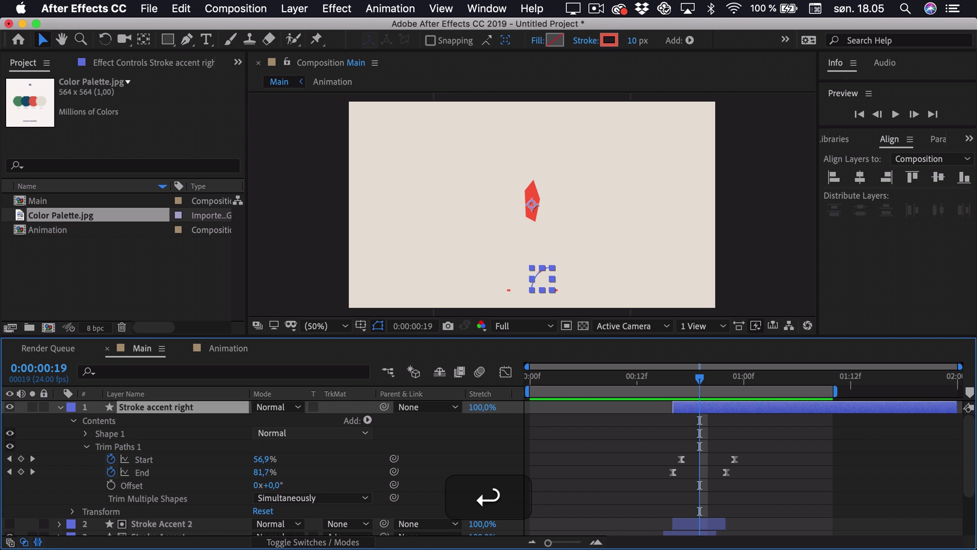
Duplicate Stroke accent right and mirror the copy horizontally by setting its X scale to -100%.
{"action": "key", "text": "super+d"}
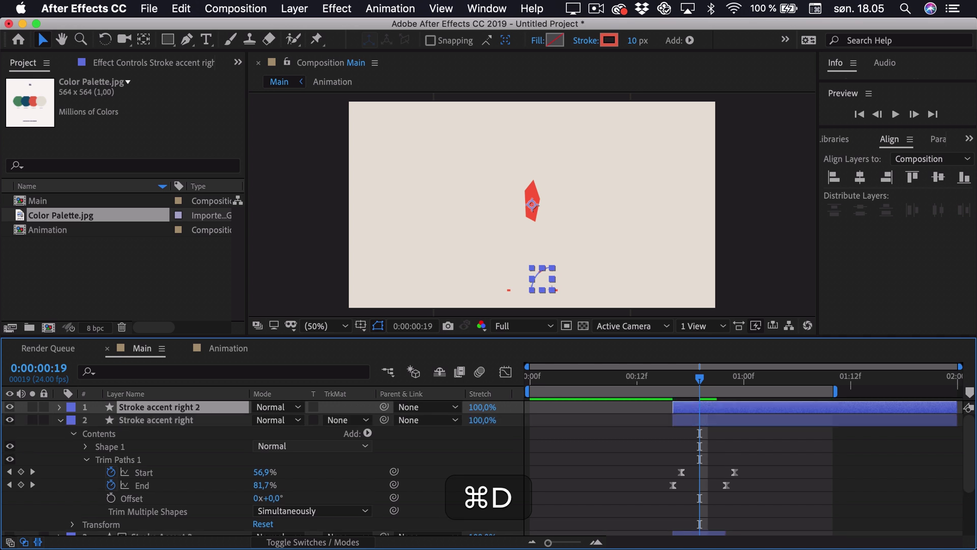
{"action": "key", "text": "s"}
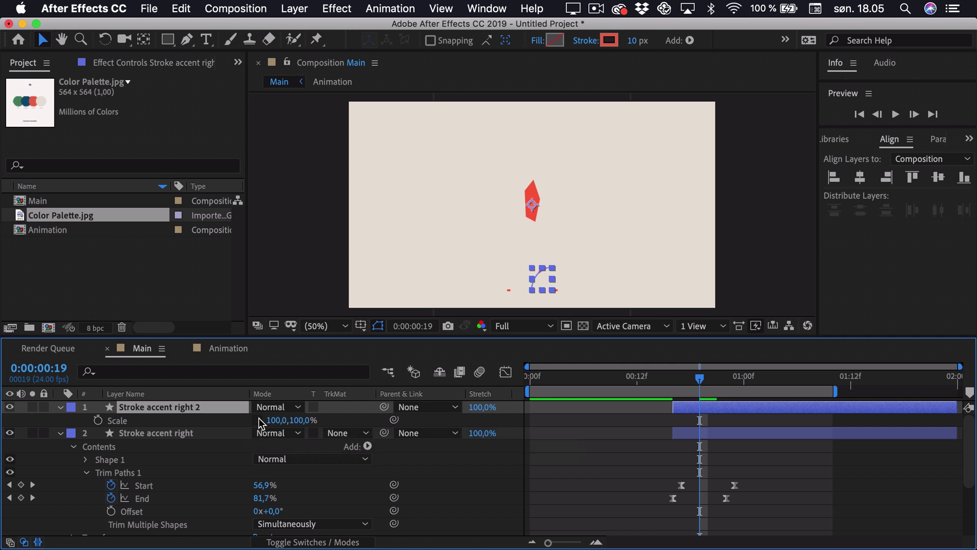
{"action": "left_click", "coordinate": [277, 420]}
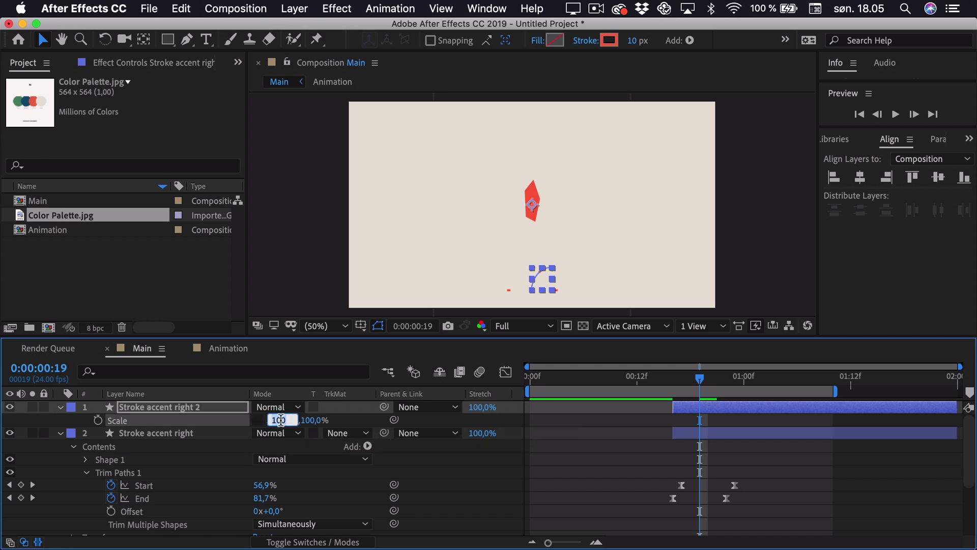
{"action": "type", "text": "-100"}
{"action": "key", "text": "Return"}
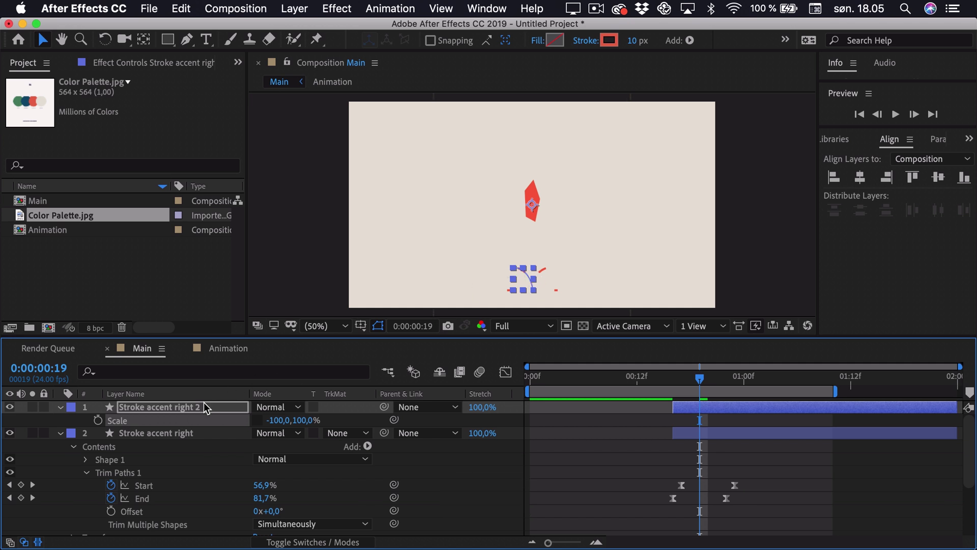
Rename the mirrored duplicate layer to "Stroke accent left".
{"action": "left_click", "coordinate": [189, 411]}
{"action": "key", "text": "Return"}
{"action": "key", "text": "Right"}
{"action": "key", "text": "BackSpace"}
{"action": "key", "text": "BackSpace"}
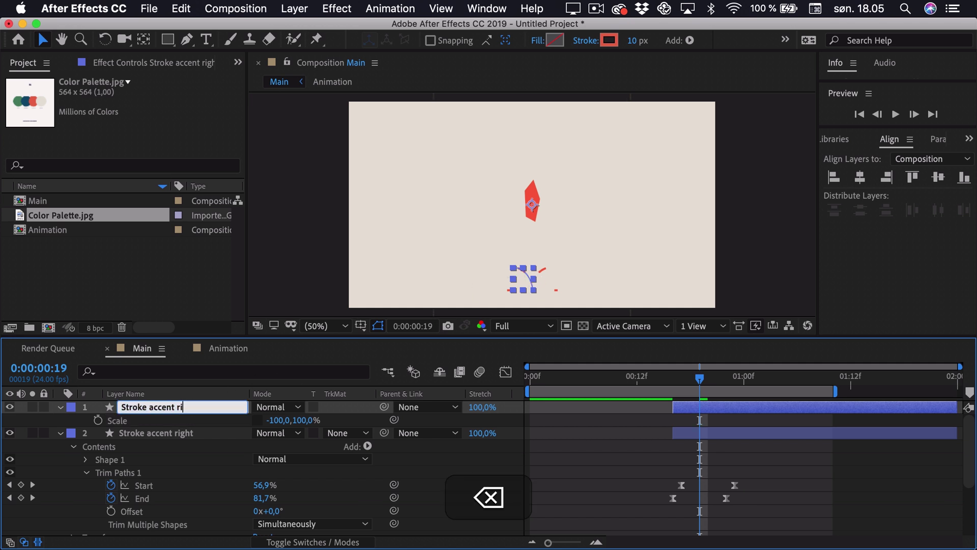
{"action": "type", "text": "left"}
{"action": "key", "text": "Return"}
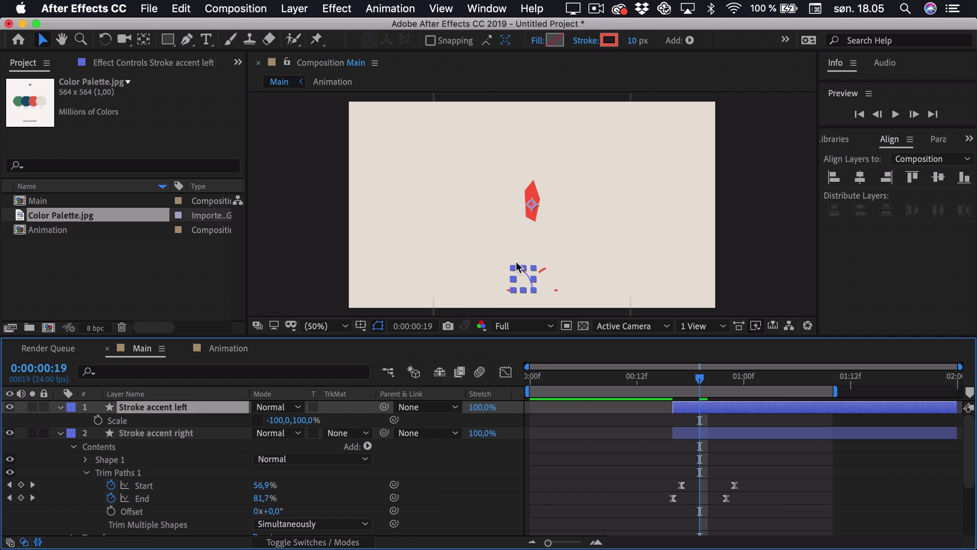
Extend Path 1 of Stroke accent left by moving its outer end point slightly up and to the left.
{"action": "left_click", "coordinate": [59, 407]}
{"action": "left_click", "coordinate": [59, 407]}
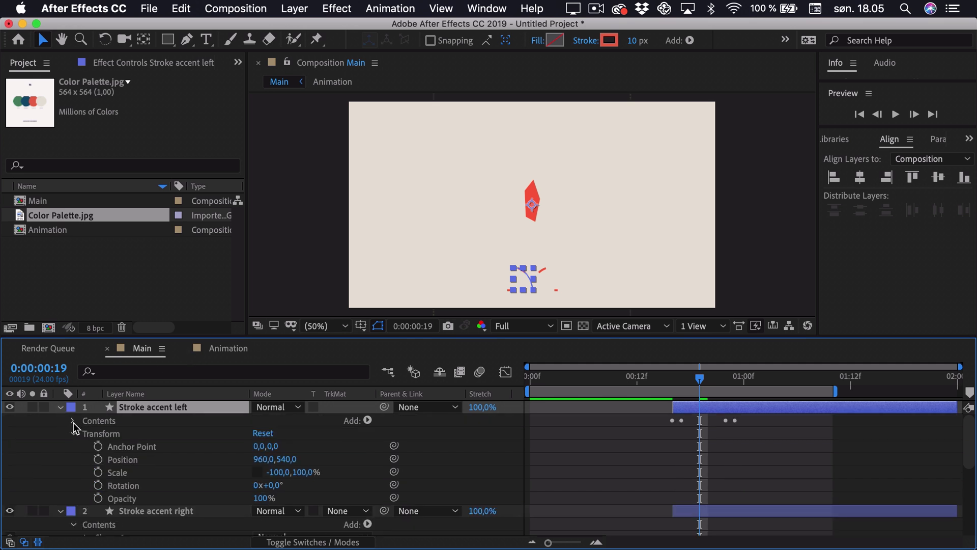
{"action": "left_click", "coordinate": [73, 421]}
{"action": "left_click", "coordinate": [85, 434]}
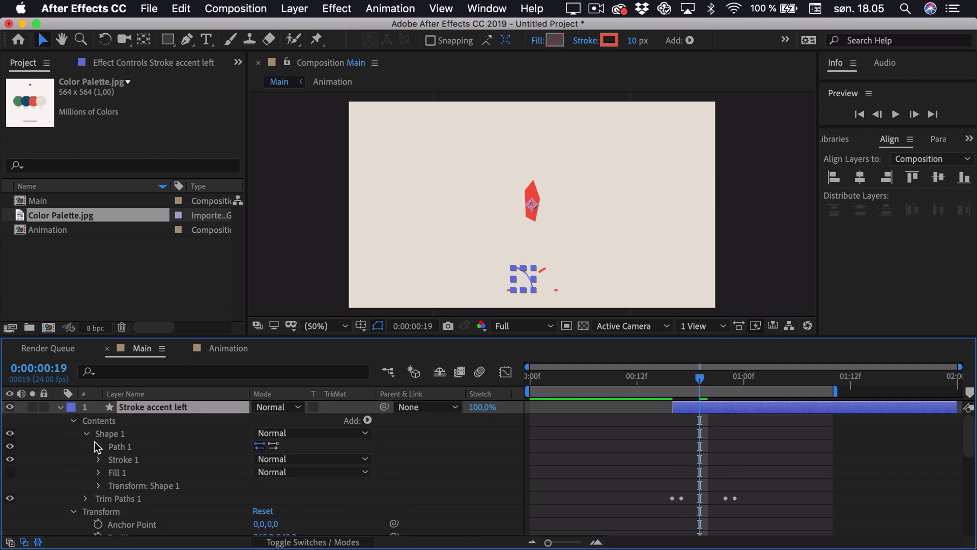
{"action": "left_click", "coordinate": [123, 448]}
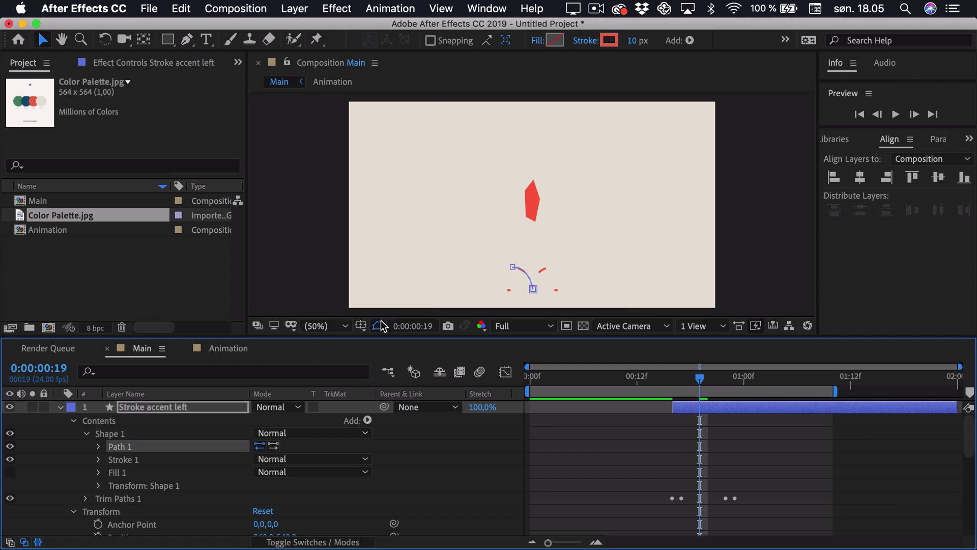
{"action": "left_click", "coordinate": [511, 266]}
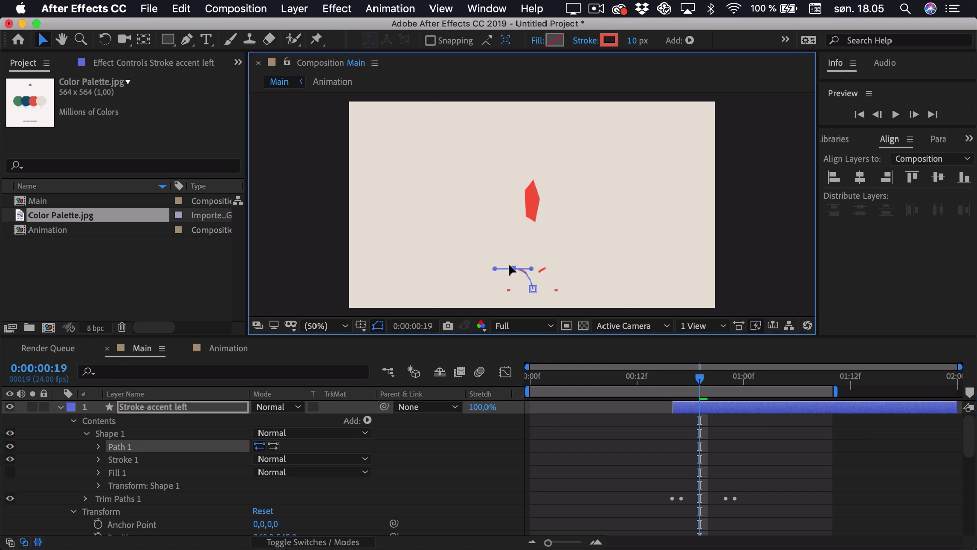
{"action": "mouse_move", "coordinate": [511, 267]}
{"action": "left_mouse_down"}
{"action": "mouse_move", "coordinate": [510, 275]}
{"action": "mouse_move", "coordinate": [507, 262]}
{"action": "mouse_move", "coordinate": [526, 263]}
{"action": "left_mouse_up"}
{"action": "key", "text": "shift"}
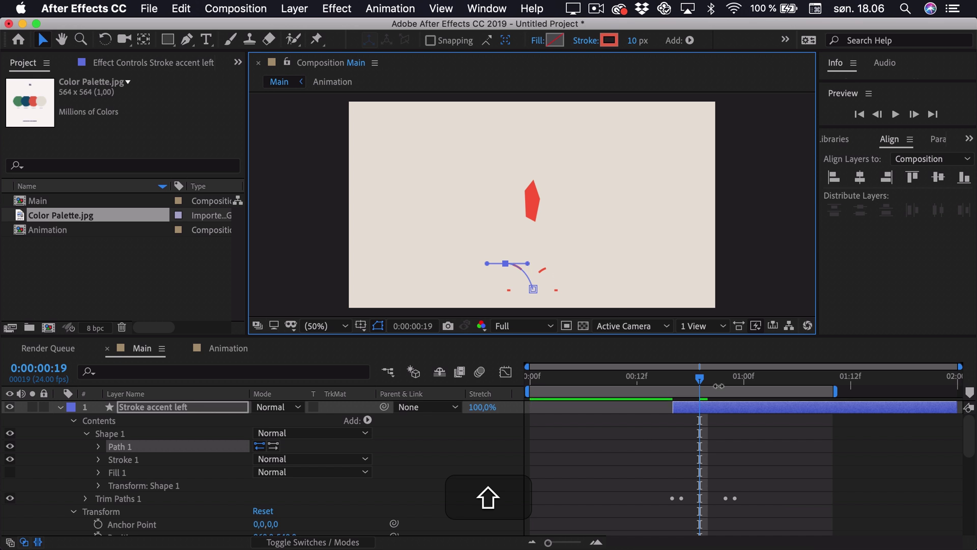
Show only the keyframes of both curved accent layers, split the layers at frame 23 and delete the remainders.
{"action": "left_click", "coordinate": [60, 407]}
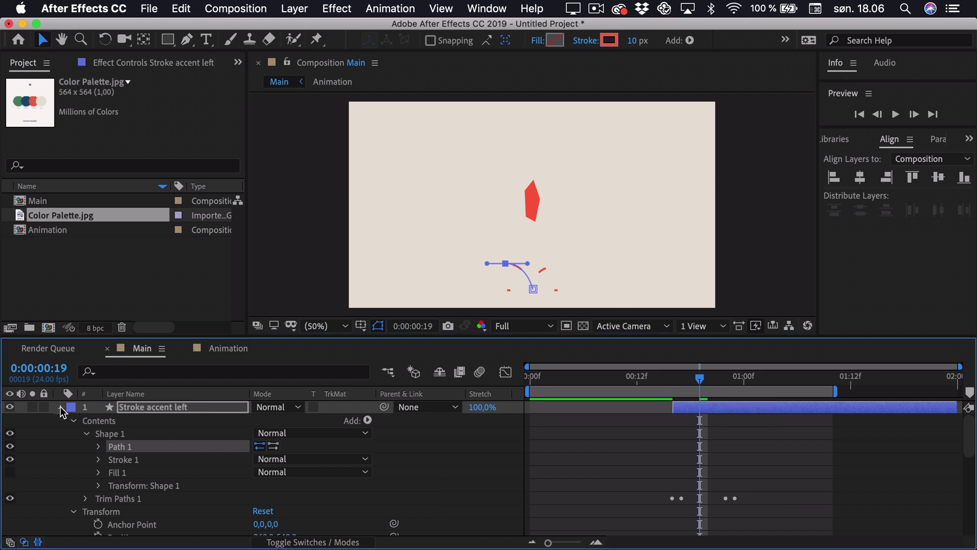
{"action": "left_click", "coordinate": [61, 420]}
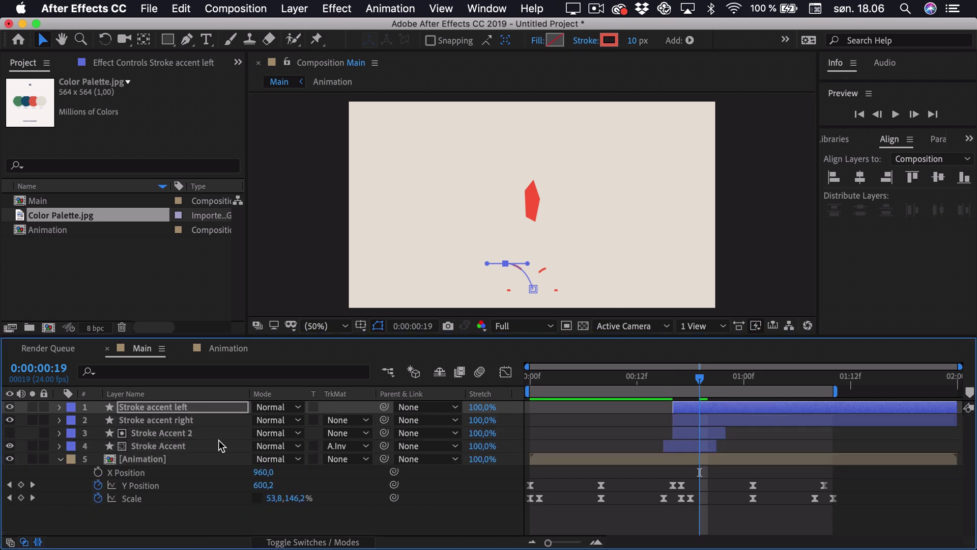
{"action": "left_click", "coordinate": [709, 419], "text": "shift"}
{"action": "key", "text": "shift+u"}
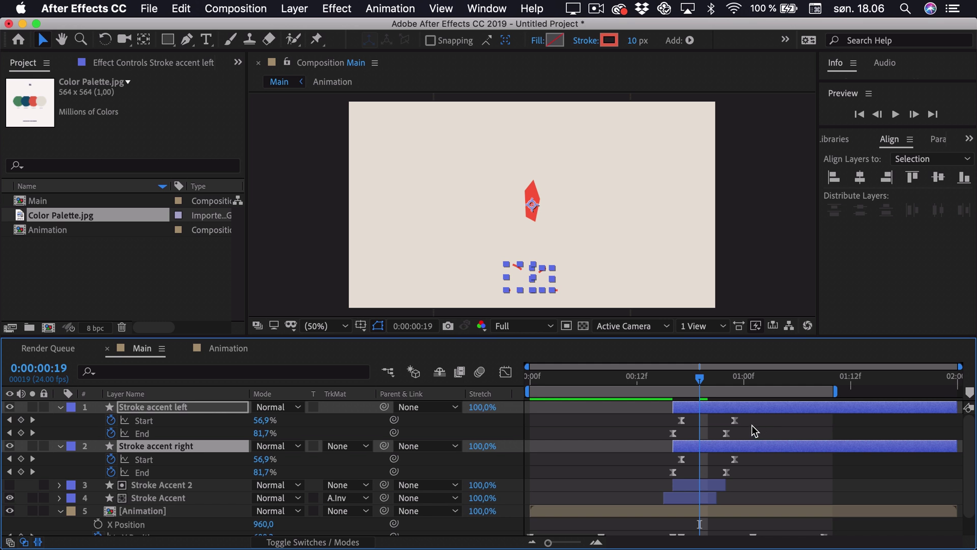
{"action": "left_click_drag", "start_coordinate": [720, 378], "coordinate": [734, 382]}
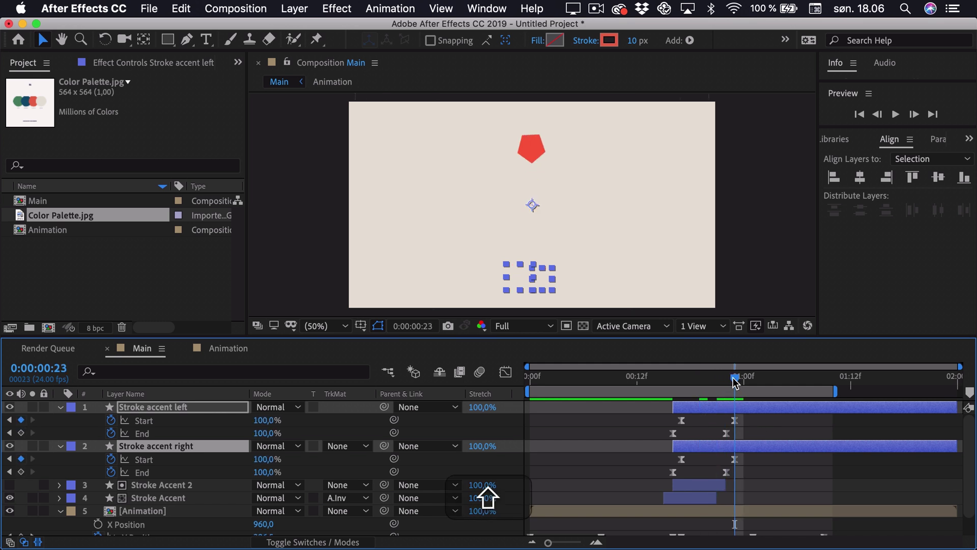
{"action": "key", "text": "super+shift+d"}
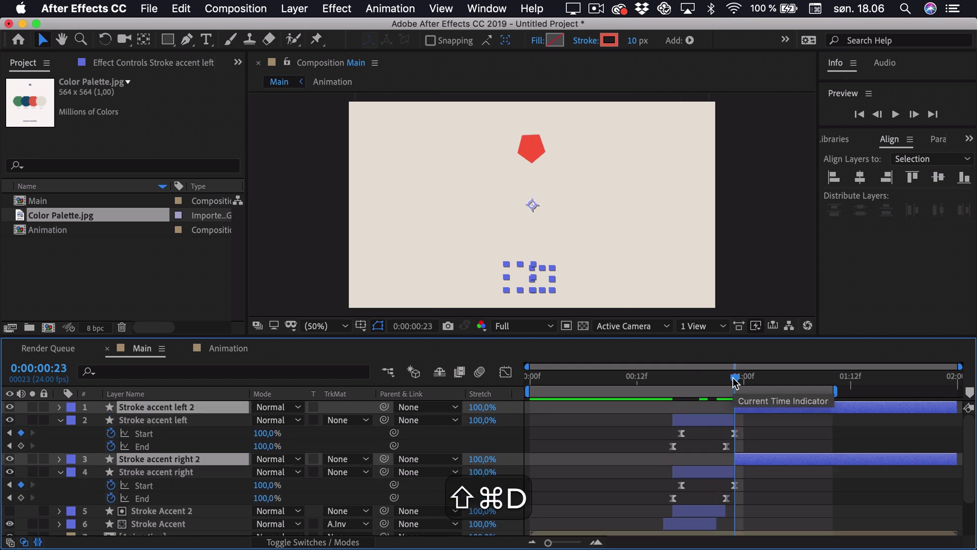
{"action": "key", "text": "BackSpace"}
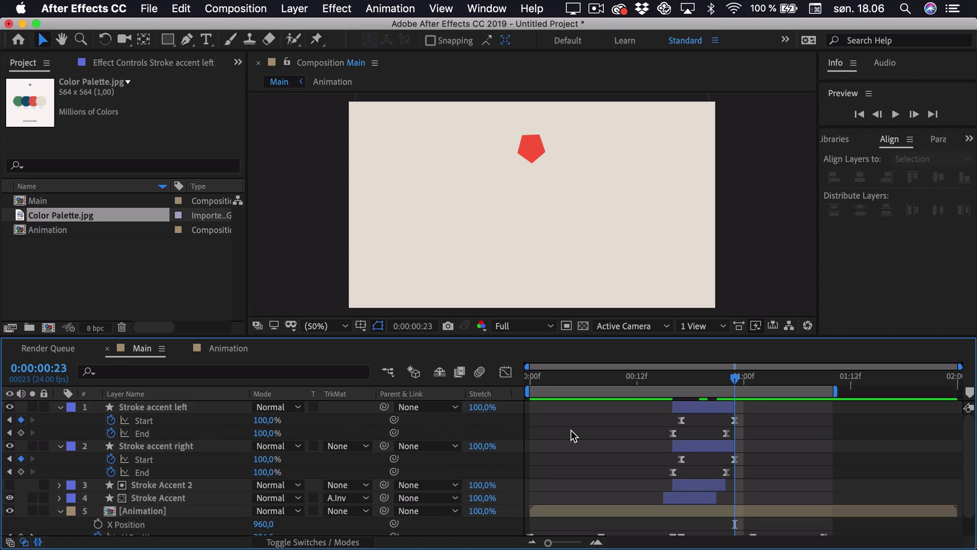
Shift the Stroke accent left layer one frame later in time and preview the staggered curved accents.
{"action": "left_click", "coordinate": [687, 412]}
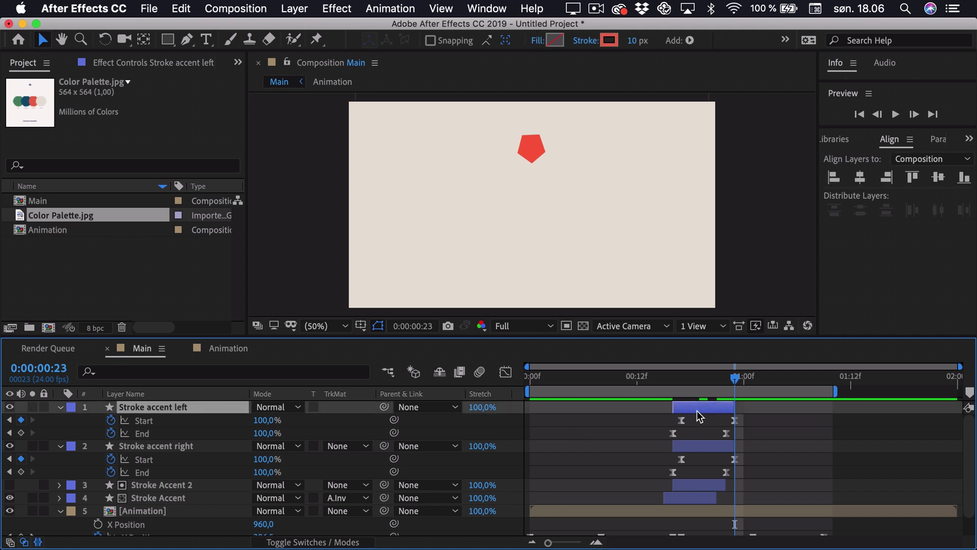
{"action": "left_click_drag", "start_coordinate": [682, 408], "coordinate": [663, 380]}
{"action": "key", "text": "space"}
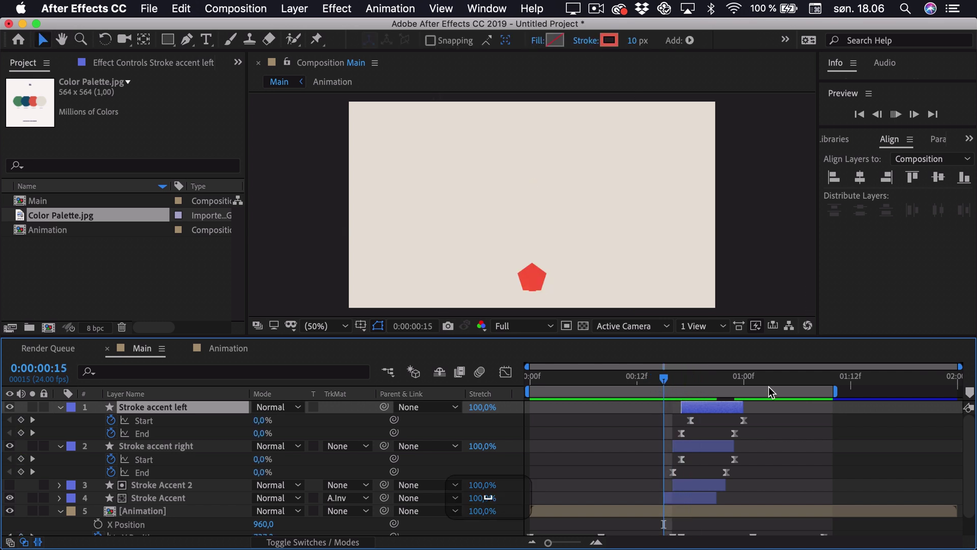
{"action": "key", "text": "space"}
{"action": "mouse_move", "coordinate": [661, 381]}
{"action": "left_mouse_down"}
{"action": "mouse_move", "coordinate": [717, 381]}
{"action": "mouse_move", "coordinate": [518, 401]}
{"action": "mouse_move", "coordinate": [655, 389]}
{"action": "left_mouse_up"}
Duplicate all four stroke accent layers and place the copies together above the originals in the layer stack.
{"action": "left_click", "coordinate": [61, 407]}
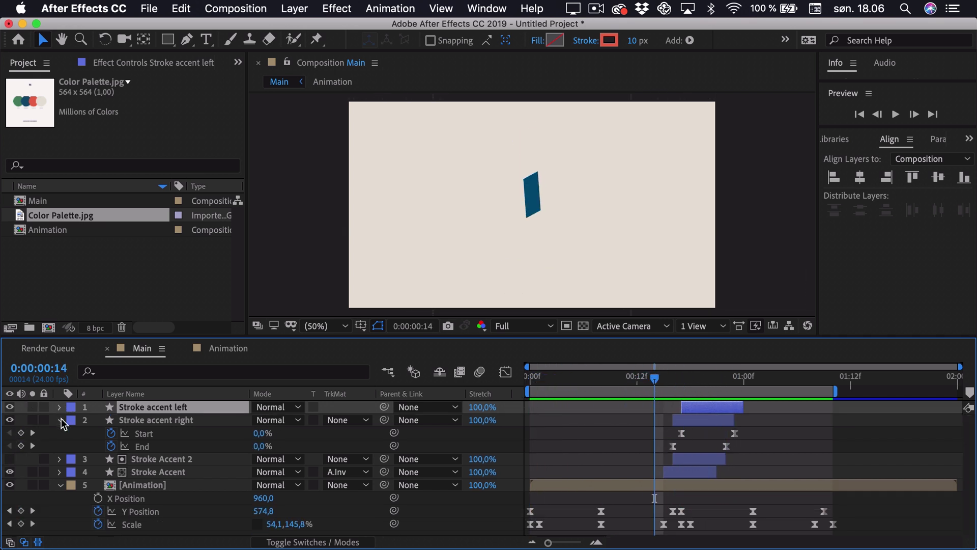
{"action": "left_click", "coordinate": [61, 420]}
{"action": "left_click", "coordinate": [676, 448], "text": "shift"}
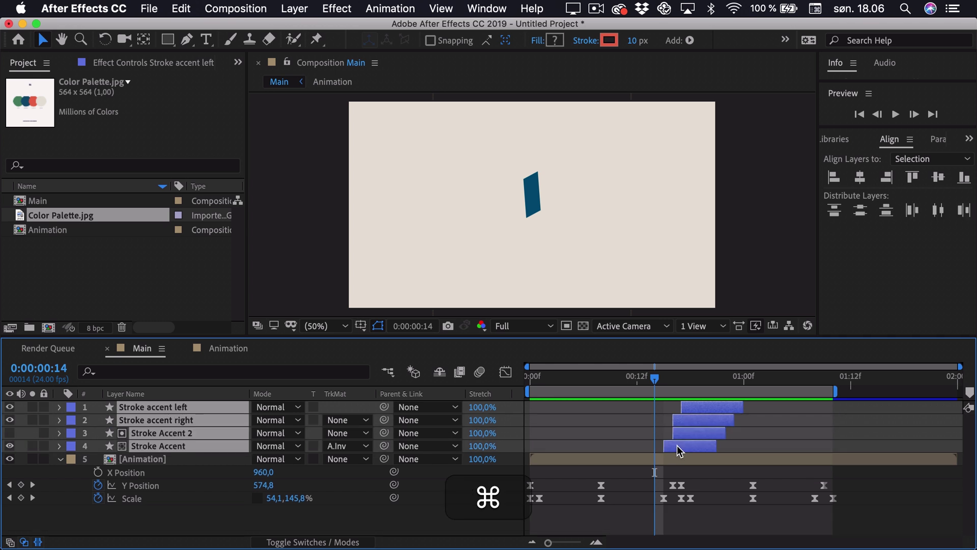
{"action": "key", "text": "super+d"}
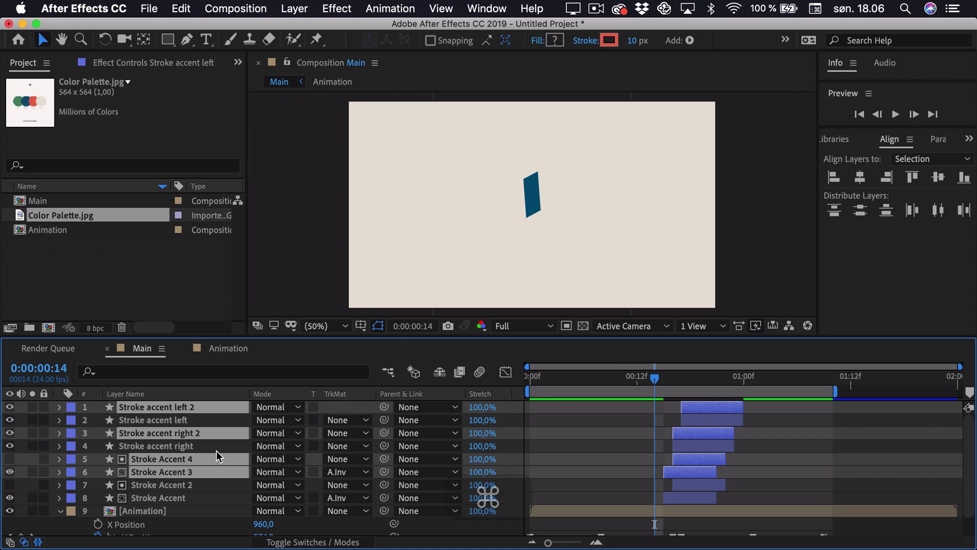
{"action": "left_click_drag", "start_coordinate": [184, 434], "coordinate": [185, 414]}
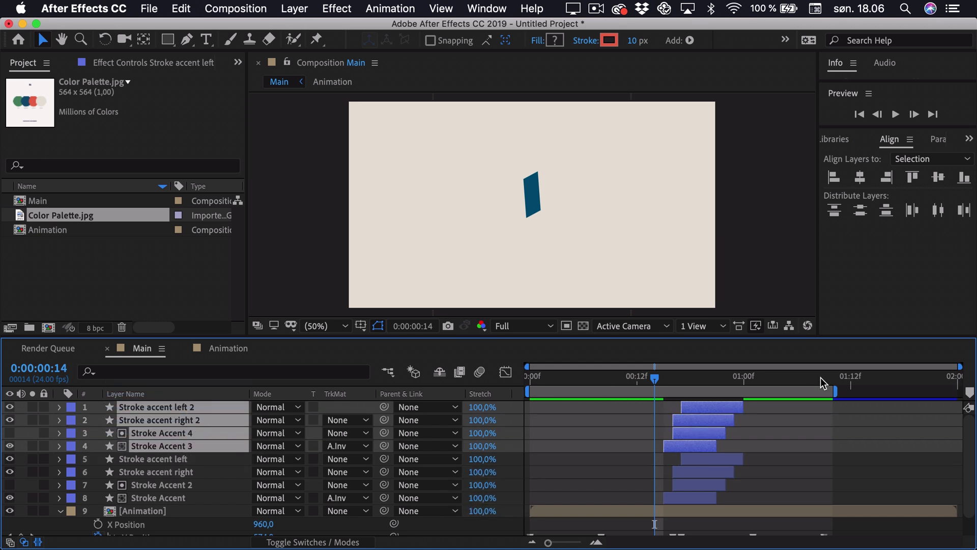
Move the four duplicated accent layers later in time so that Stroke Accent 3 starts at 0:00:01:08.
{"action": "left_click_drag", "start_coordinate": [811, 382], "coordinate": [814, 382]}
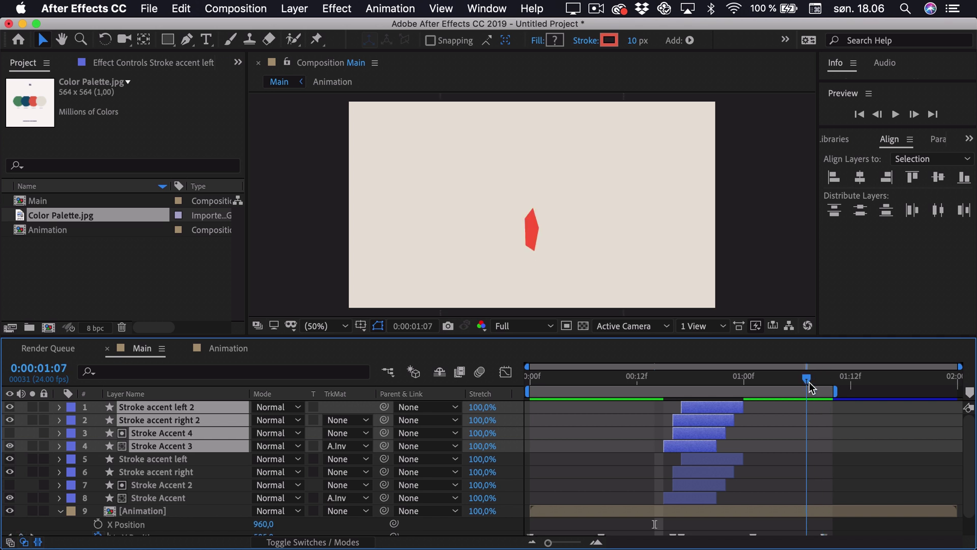
{"action": "scroll", "coordinate": [845, 429], "scroll_direction": "down", "scroll_amount": 2}
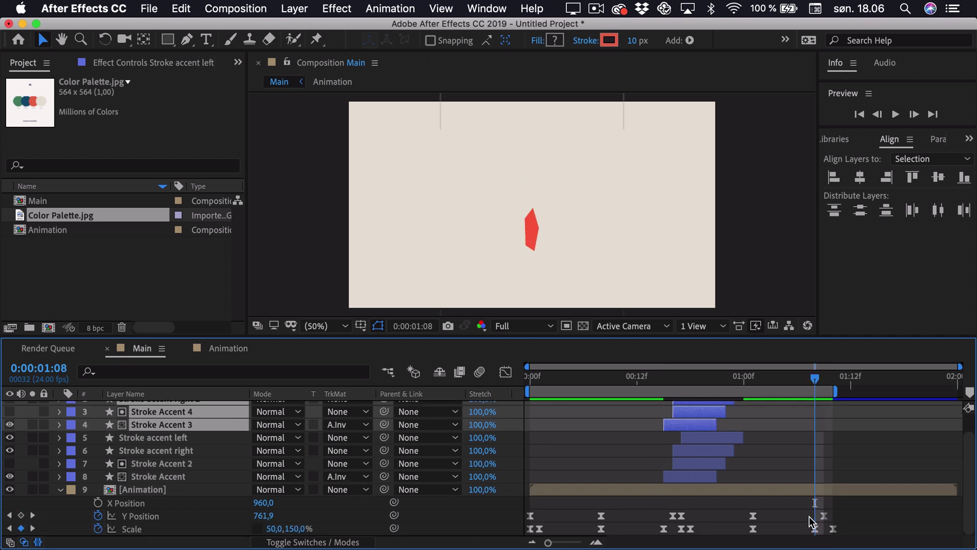
{"action": "left_click_drag", "start_coordinate": [674, 430], "coordinate": [826, 432]}
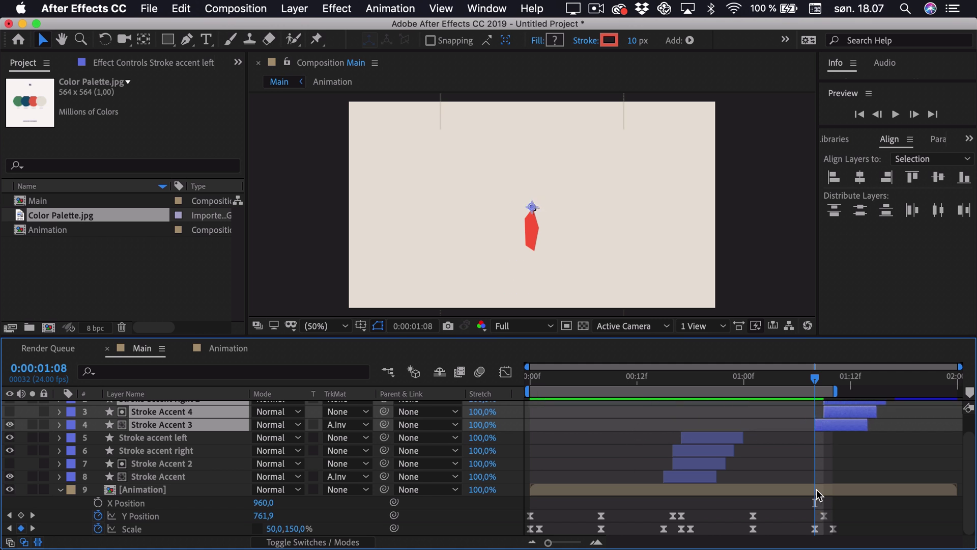
{"action": "scroll", "coordinate": [816, 462], "scroll_direction": "up", "scroll_amount": 2}
{"action": "scroll", "coordinate": [838, 472], "scroll_direction": "down", "scroll_amount": 2}
Set the stroke color of the four duplicated accents to the dark blue sampled from the square, and check them at 0:00:01:09.
{"action": "left_click_drag", "start_coordinate": [804, 382], "coordinate": [569, 392]}
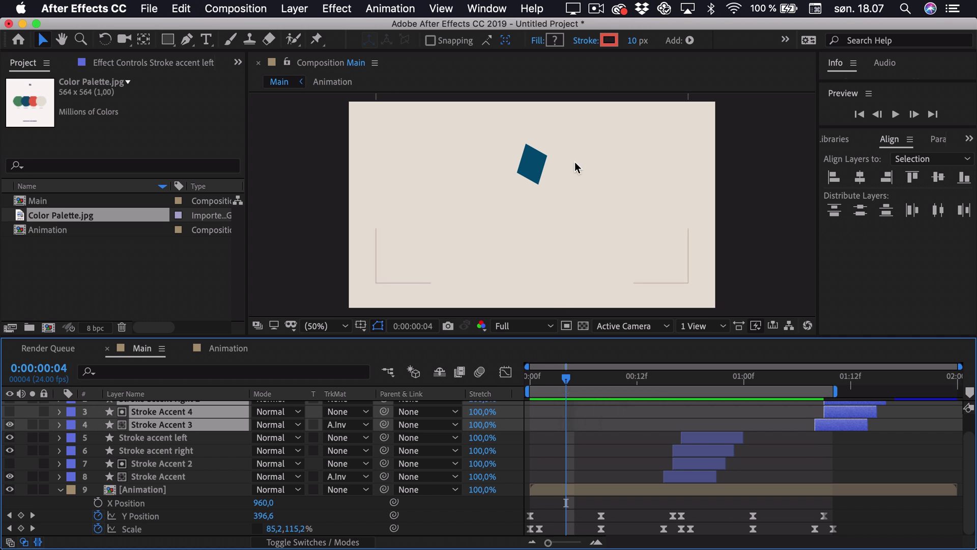
{"action": "left_click", "coordinate": [610, 40]}
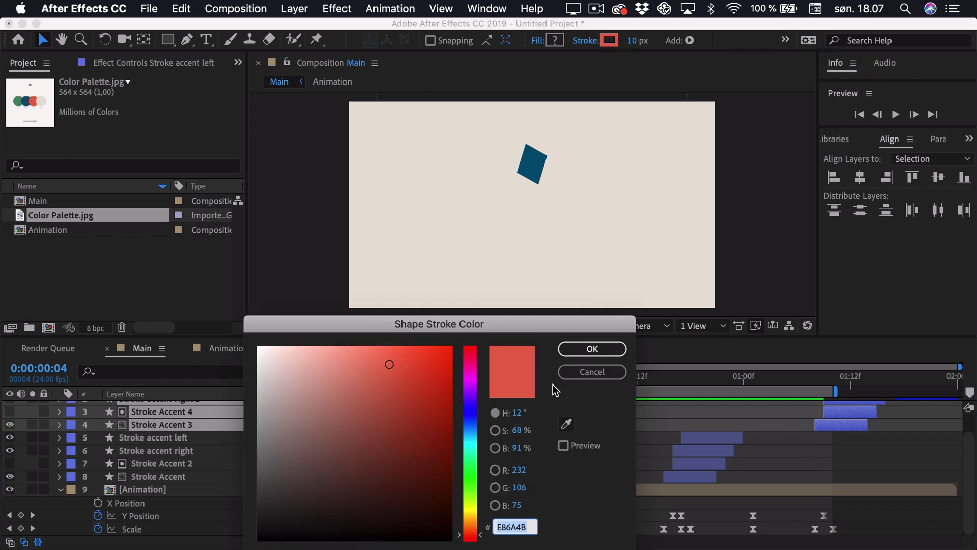
{"action": "left_click", "coordinate": [566, 423]}
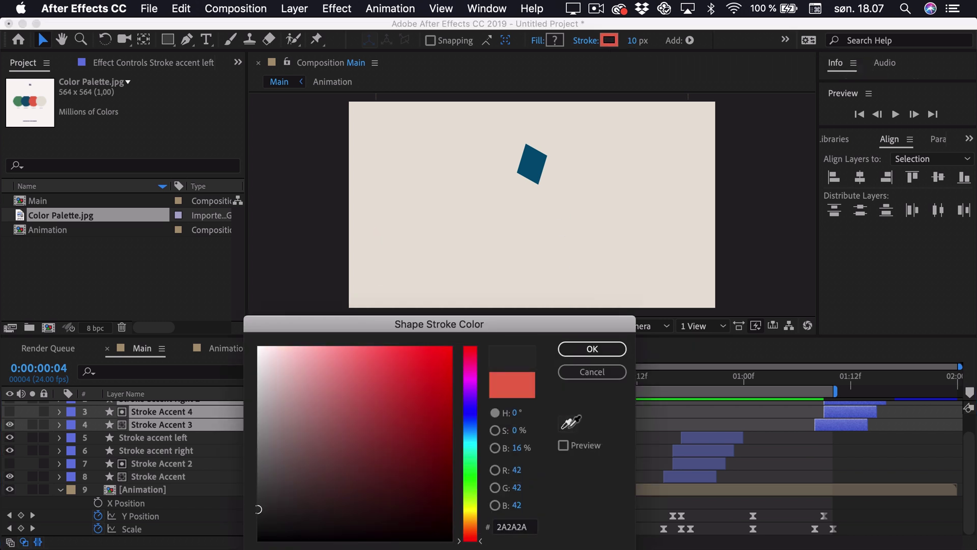
{"action": "left_click", "coordinate": [532, 158]}
{"action": "left_click", "coordinate": [585, 348]}
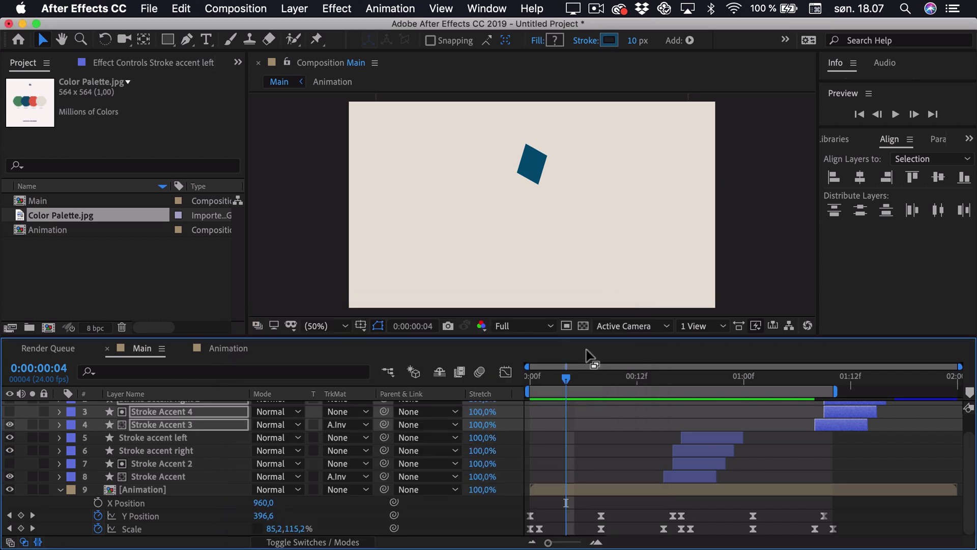
{"action": "left_click_drag", "start_coordinate": [823, 383], "coordinate": [825, 385]}
{"action": "left_click", "coordinate": [874, 449]}
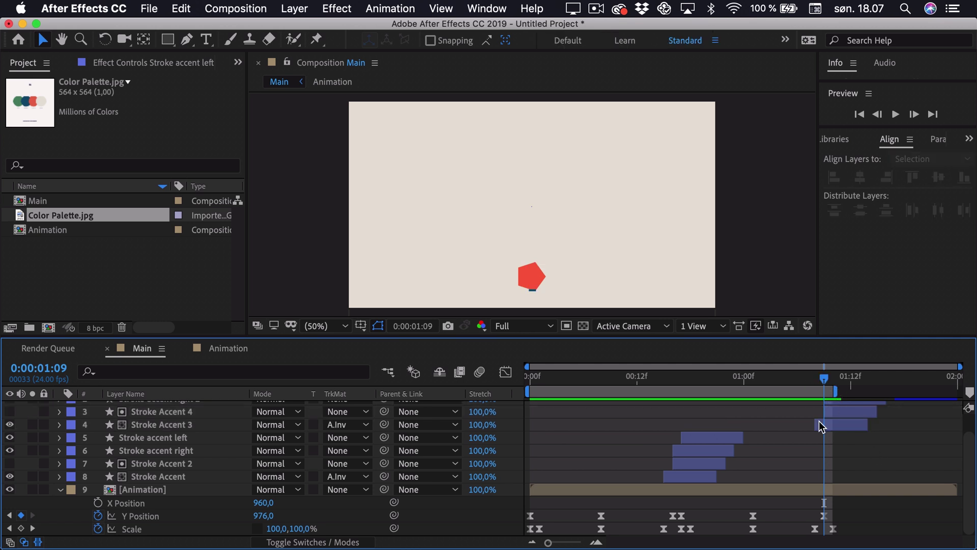
Duplicate the four blue accent layers and group the copies at the top of the layer stack.
{"action": "left_click_drag", "start_coordinate": [537, 384], "coordinate": [515, 382]}
{"action": "scroll", "coordinate": [817, 447], "scroll_direction": "up", "scroll_amount": 2}
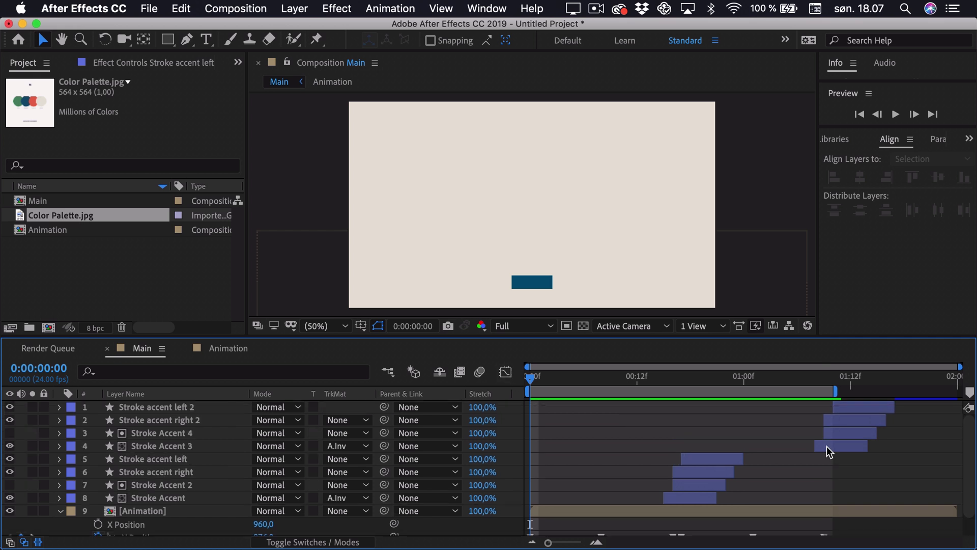
{"action": "left_click", "coordinate": [826, 446]}
{"action": "left_click", "coordinate": [846, 405], "text": "shift"}
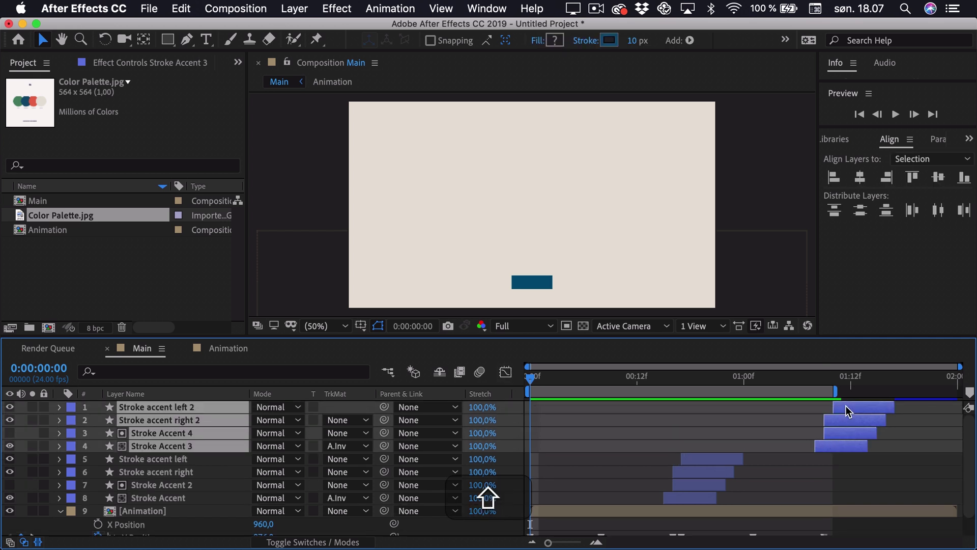
{"action": "key", "text": "super+d"}
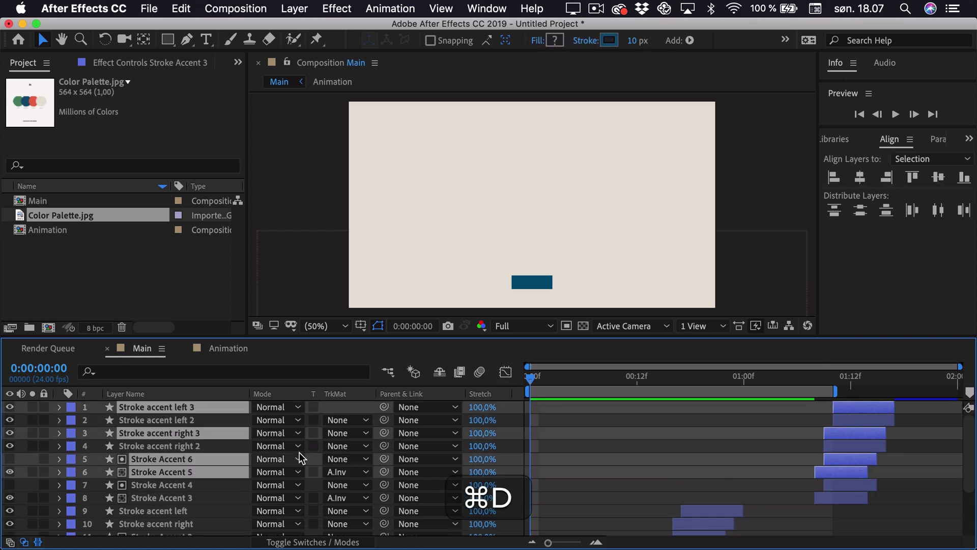
{"action": "left_click_drag", "start_coordinate": [194, 438], "coordinate": [201, 413]}
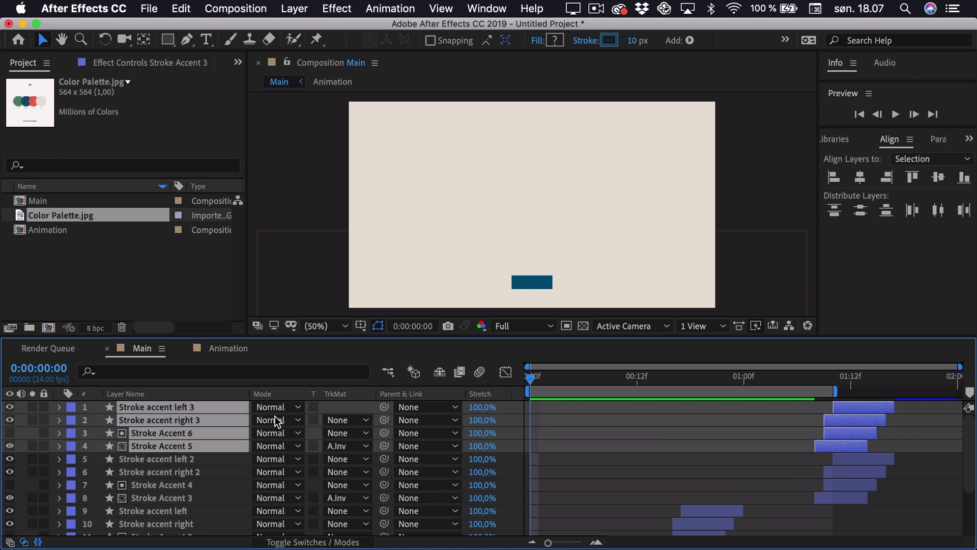
Move the new accent copies so Stroke accent right 3 and Stroke Accent 6 start at frame 0, and preview the animation.
{"action": "scroll", "coordinate": [784, 487], "scroll_direction": "down", "scroll_amount": 5}
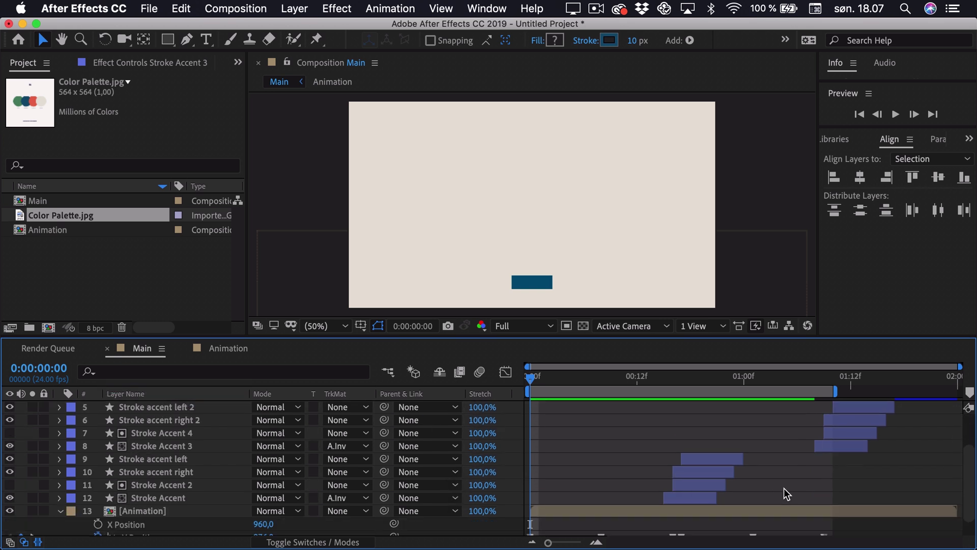
{"action": "left_click", "coordinate": [822, 378]}
{"action": "left_click_drag", "start_coordinate": [823, 382], "coordinate": [526, 407]}
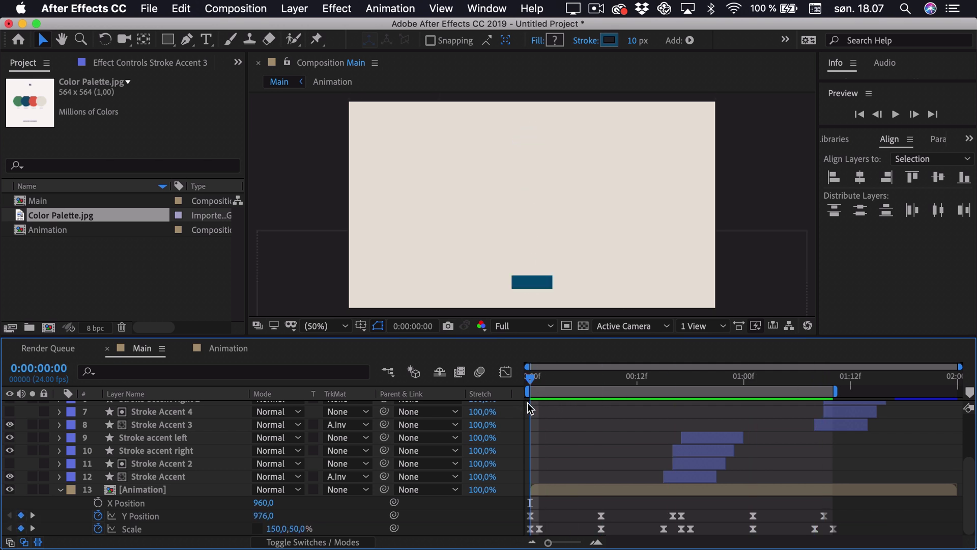
{"action": "scroll", "coordinate": [699, 426], "scroll_direction": "up", "scroll_amount": 3}
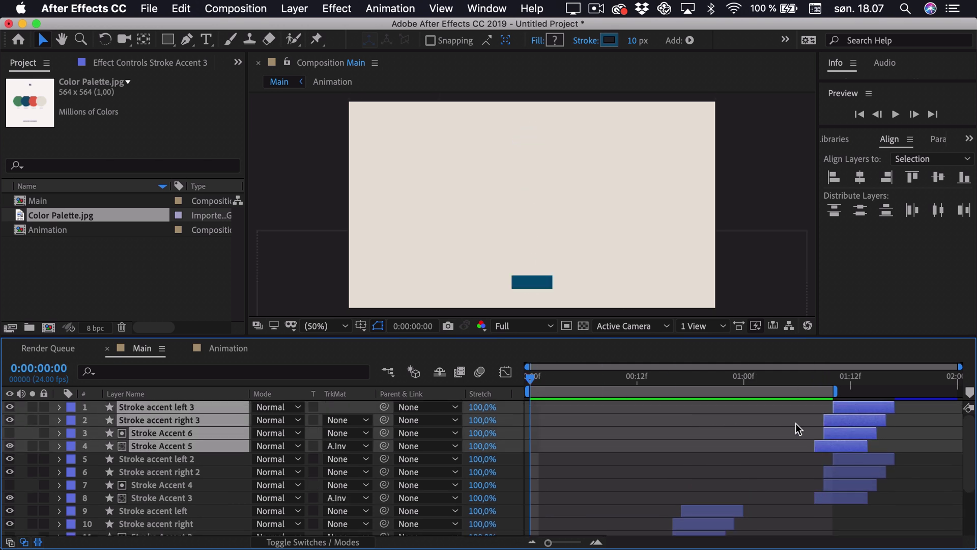
{"action": "left_click_drag", "start_coordinate": [862, 419], "coordinate": [561, 447]}
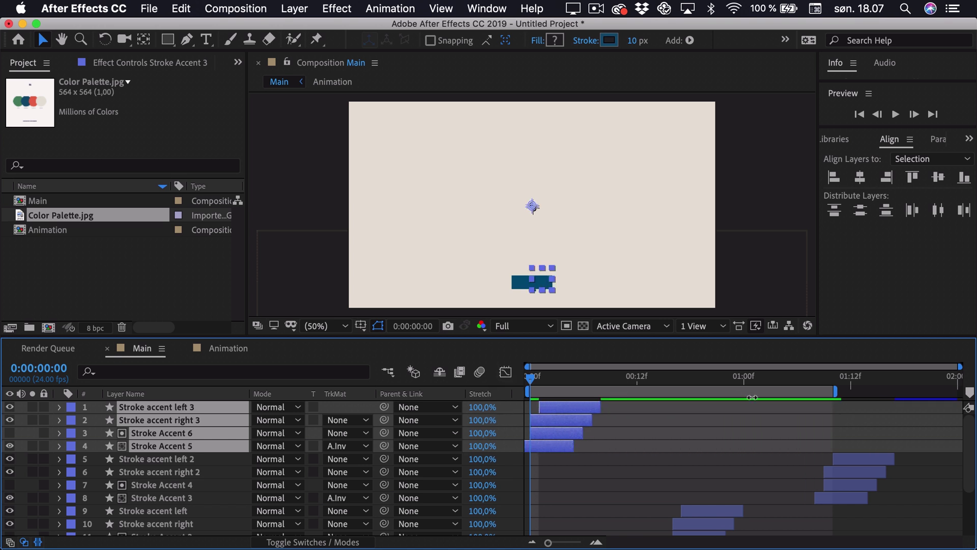
{"action": "left_click", "coordinate": [629, 447]}
{"action": "key", "text": "space"}
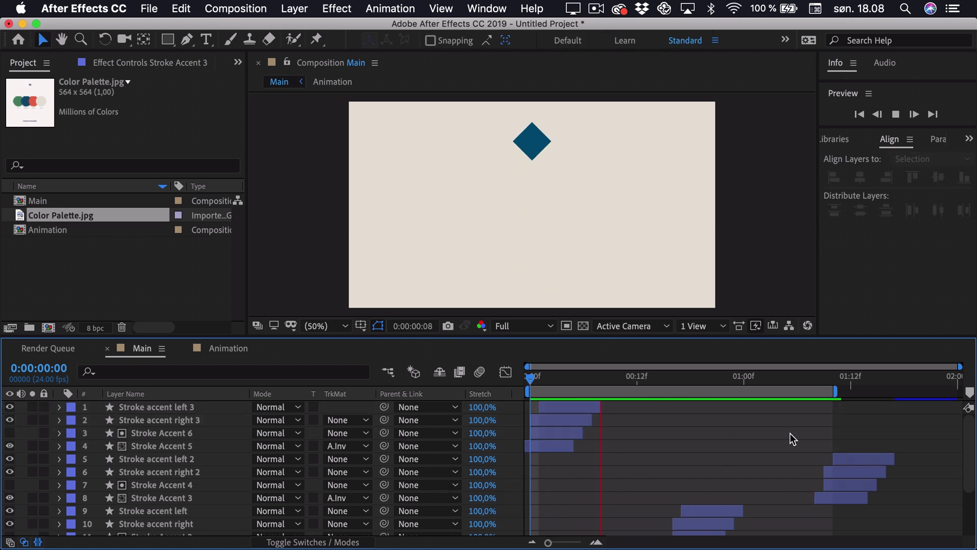